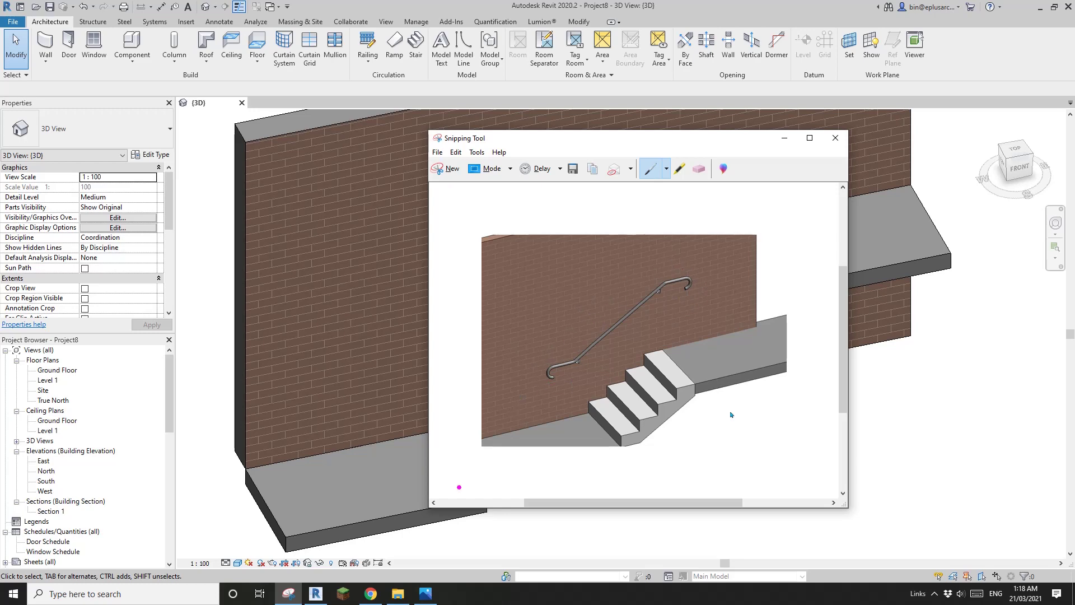
# - Check the AS 1428.1 stair handrail figure in the browser and examine the floors and stair in the Revit 3D view
pyautogui.hotkey('alt', 'Tab')
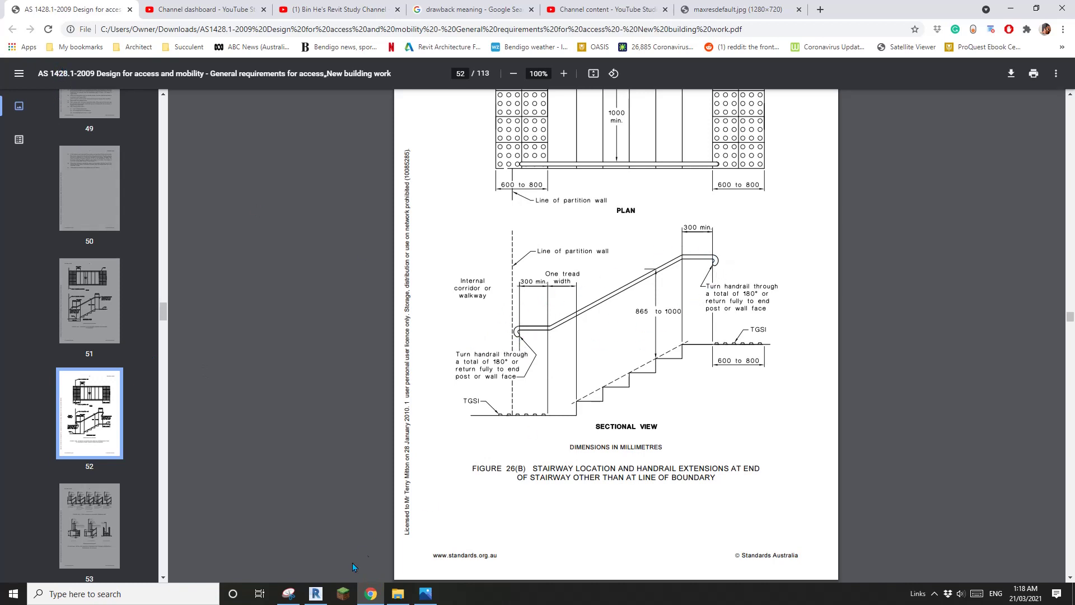
pyautogui.click(316, 593)
pyautogui.scroll(-2, 526, 387)
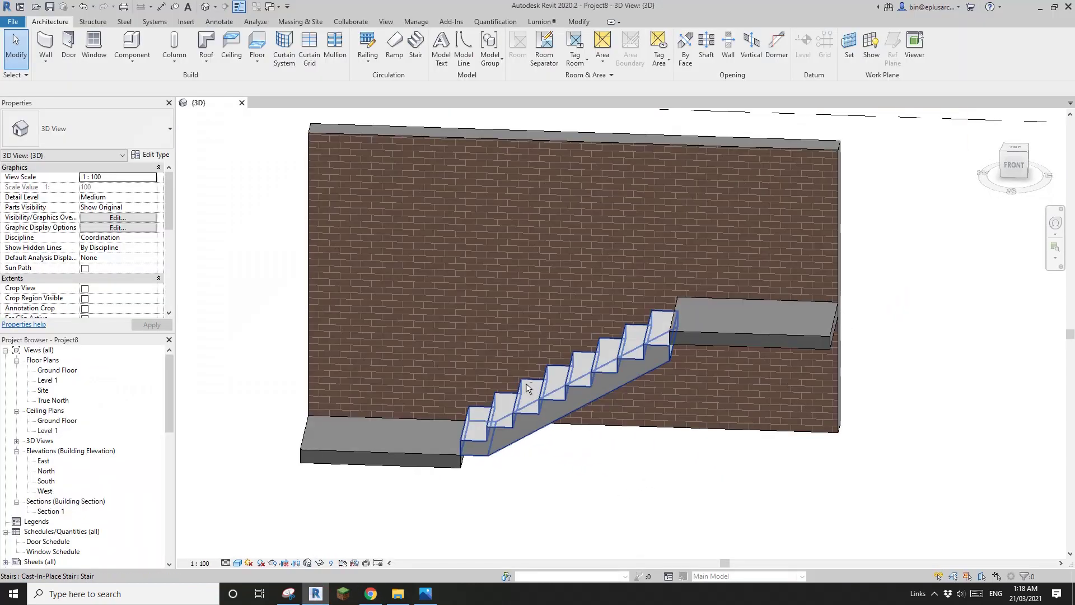
pyautogui.keyDown('shift'); pyautogui.moveTo(526, 388); pyautogui.dragTo(427, 487, button='middle'); pyautogui.keyUp('shift')
pyautogui.click(428, 487)
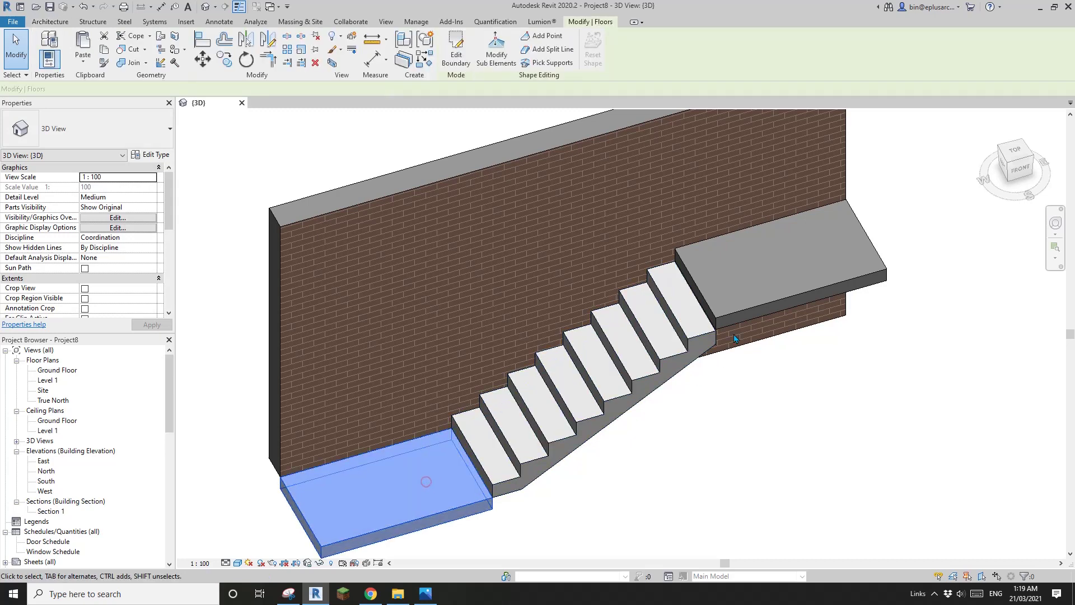
pyautogui.click(739, 316)
pyautogui.click(667, 350)
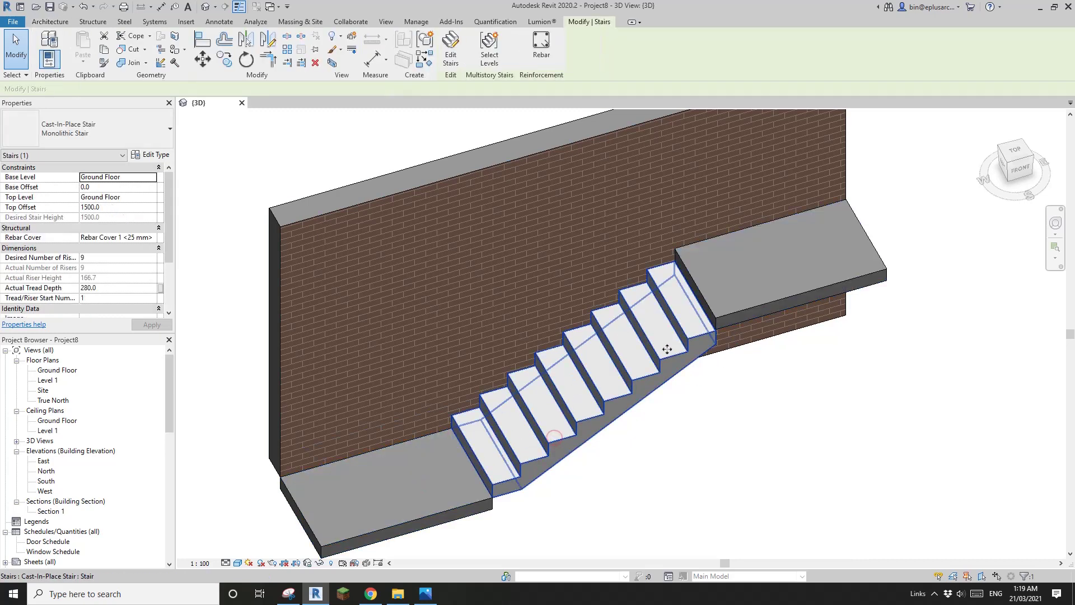
pyautogui.keyDown('shift'); pyautogui.moveTo(648, 449); pyautogui.dragTo(704, 436, button='middle'); pyautogui.keyUp('shift')
# - Place railings of type 1100mm on the treads of the cast-in-place stair
pyautogui.click(50, 22)
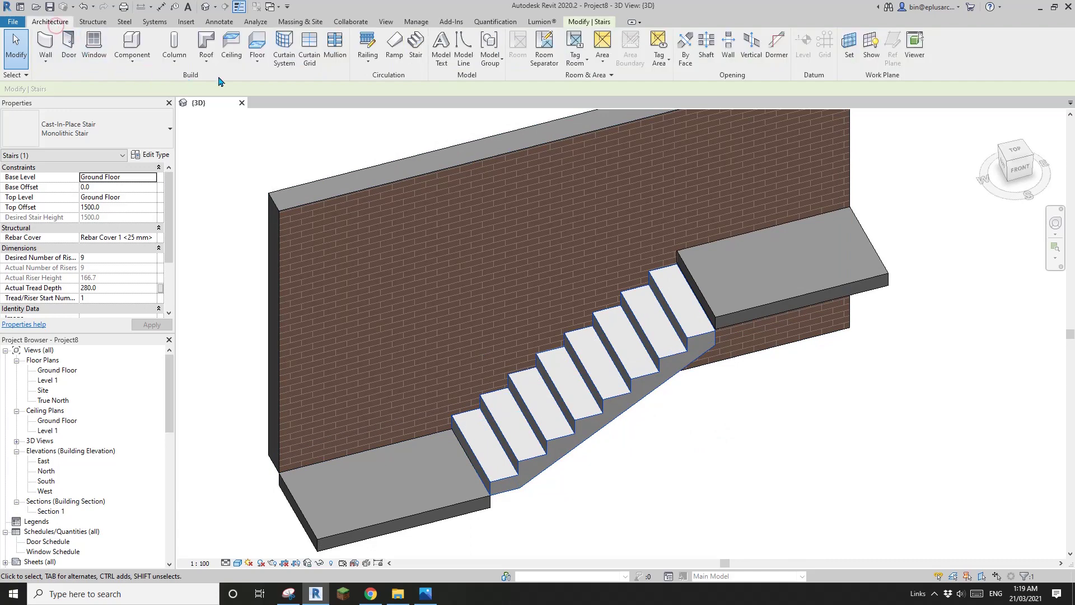
pyautogui.click(368, 60)
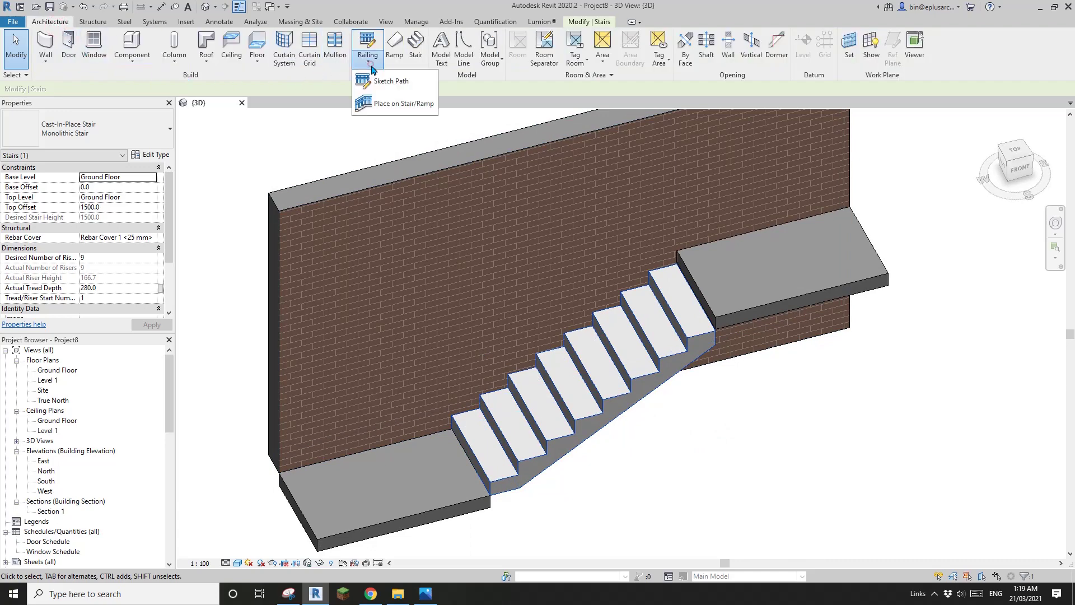
pyautogui.click(379, 104)
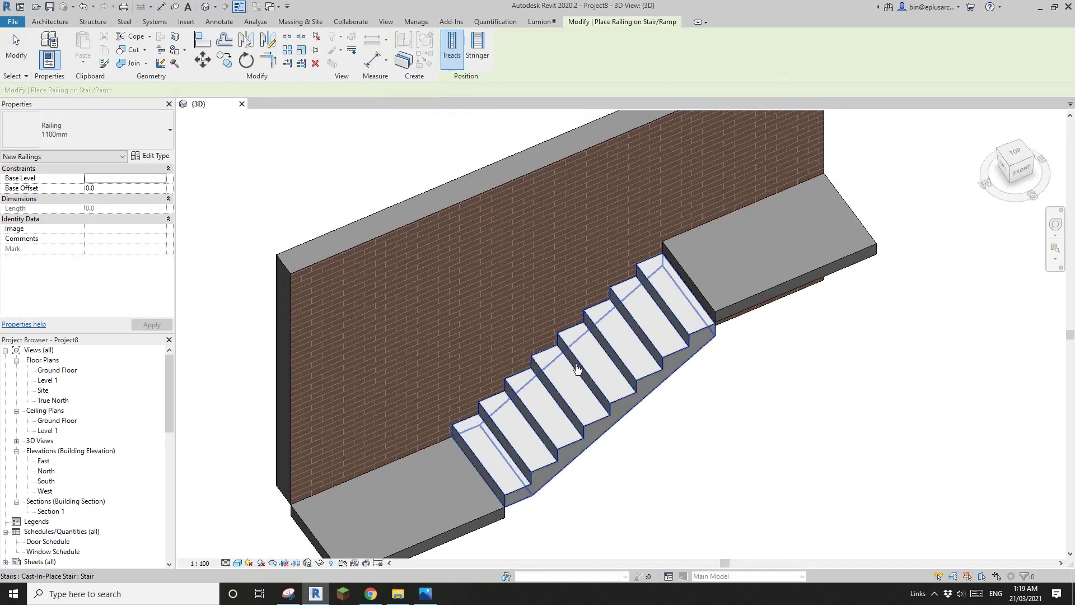
pyautogui.click(577, 368)
pyautogui.click(720, 379)
# - Delete the railing on the open side of the stair, away from the brick wall
pyautogui.scroll(1, 701, 244)
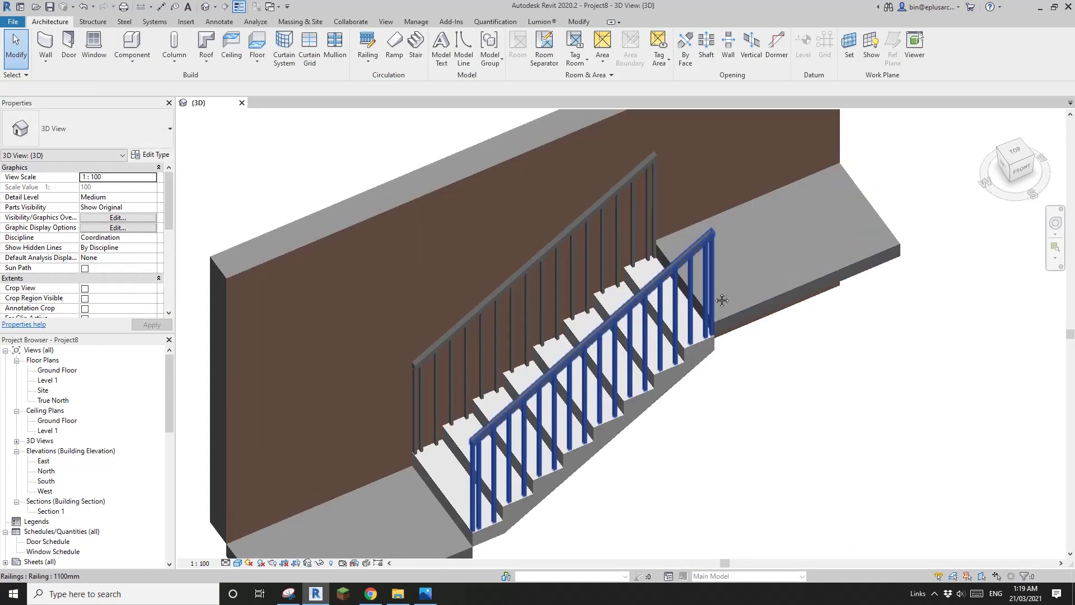
pyautogui.click(701, 245)
pyautogui.press('Delete')
# - Change the railing beside the brick wall to the 900mm Pipe type
pyautogui.keyDown('shift'); pyautogui.moveTo(724, 243); pyautogui.dragTo(645, 259, button='middle'); pyautogui.keyUp('shift')
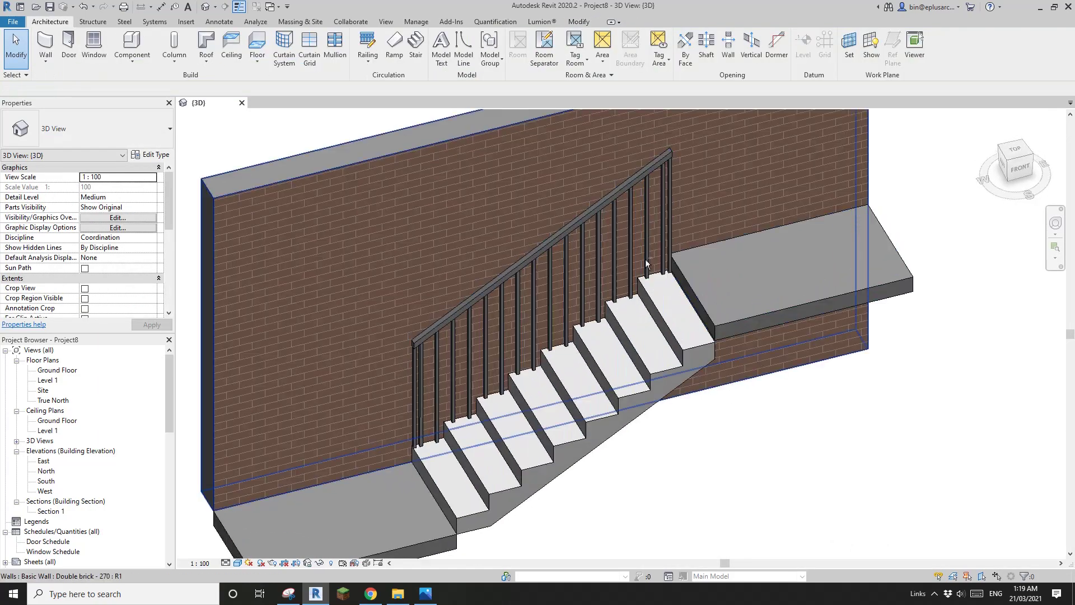
pyautogui.click(545, 253)
pyautogui.scroll(-2, 545, 253)
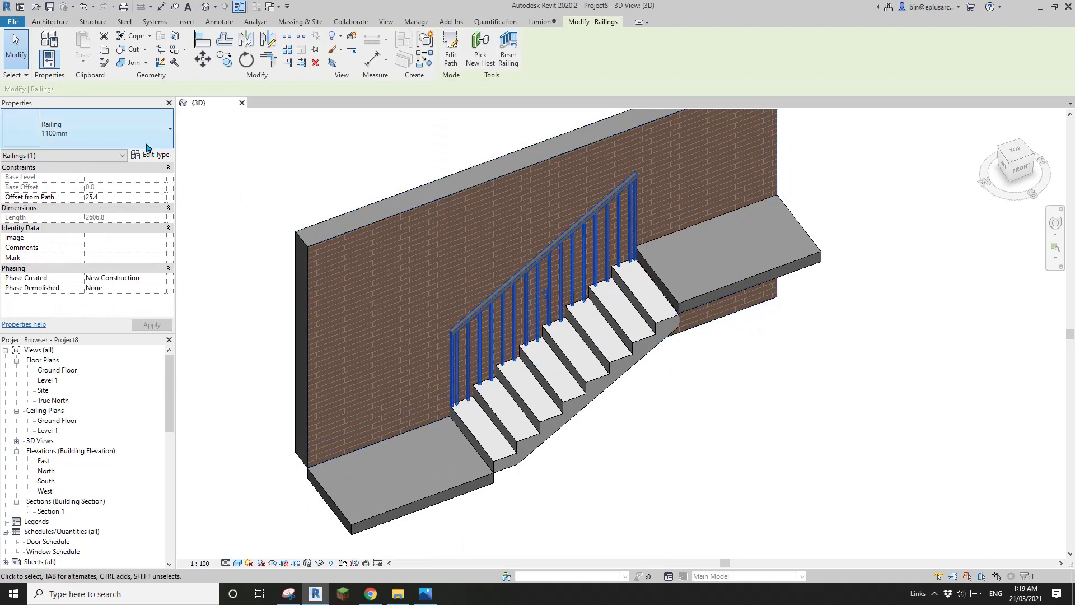
pyautogui.click(108, 126)
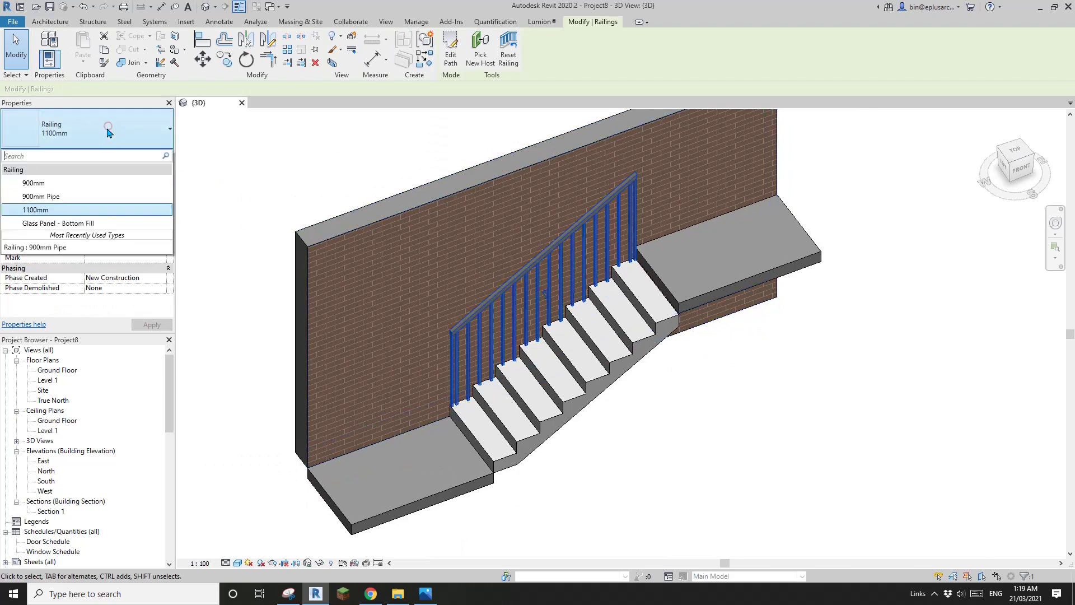
pyautogui.click(54, 196)
pyautogui.keyDown('shift'); pyautogui.moveTo(565, 241); pyautogui.dragTo(619, 288, button='middle'); pyautogui.keyUp('shift')
pyautogui.press('Escape')
# - Duplicate the wall-side railing's type under the name 1428.1
pyautogui.scroll(2, 605, 311)
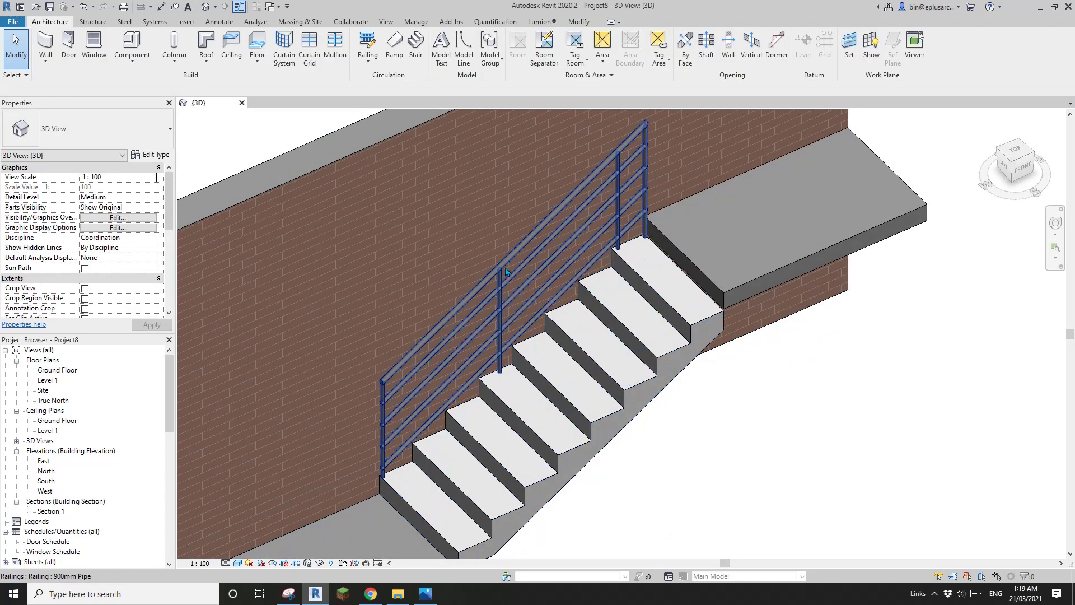
pyautogui.click(516, 303)
pyautogui.click(153, 159)
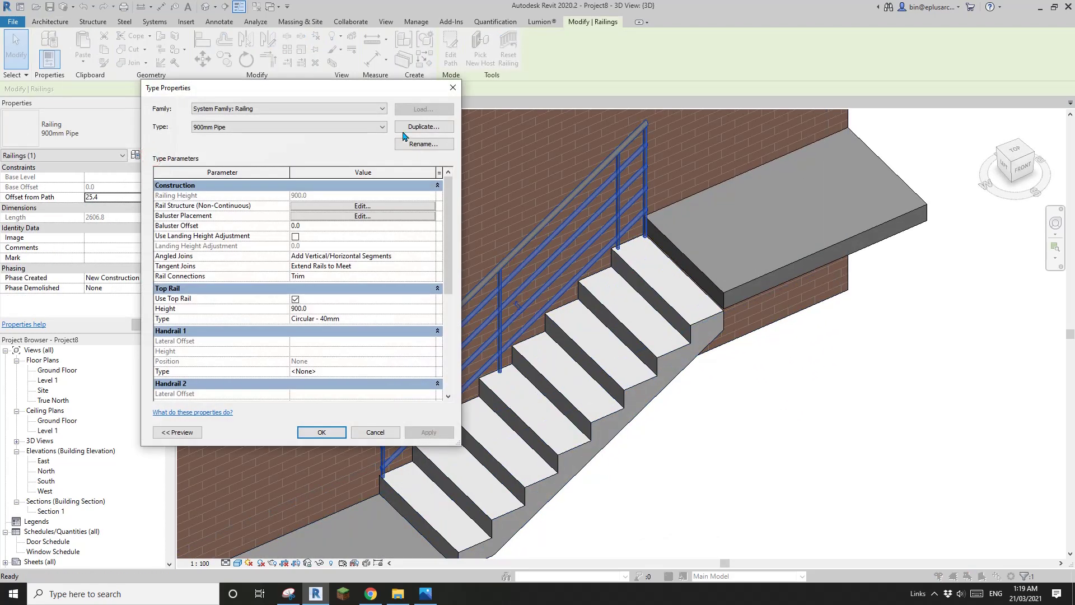
pyautogui.click(421, 126)
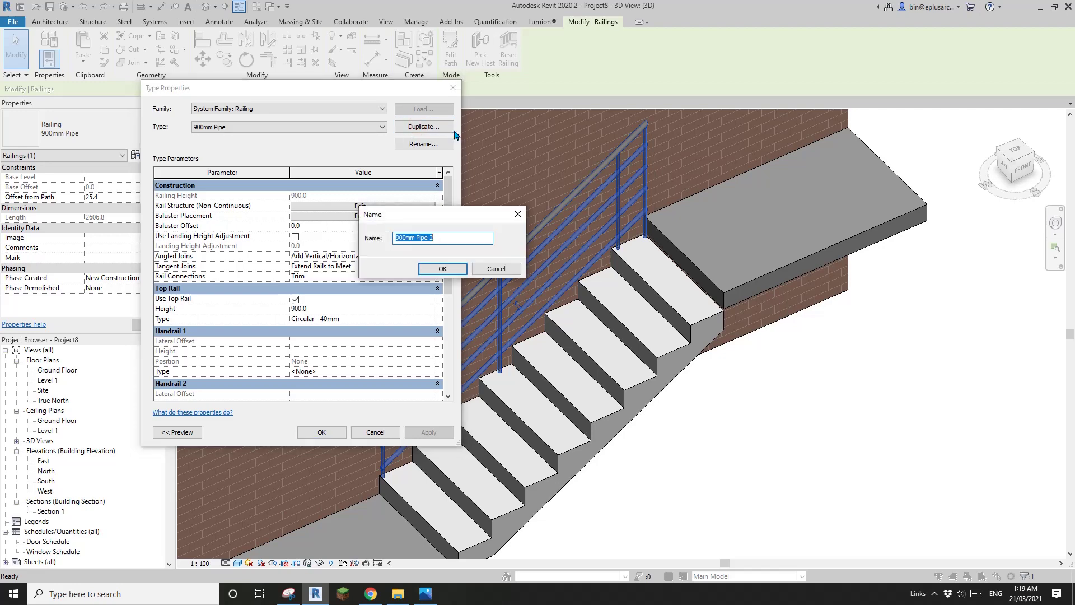
pyautogui.write('1428.1')
pyautogui.press('Return')
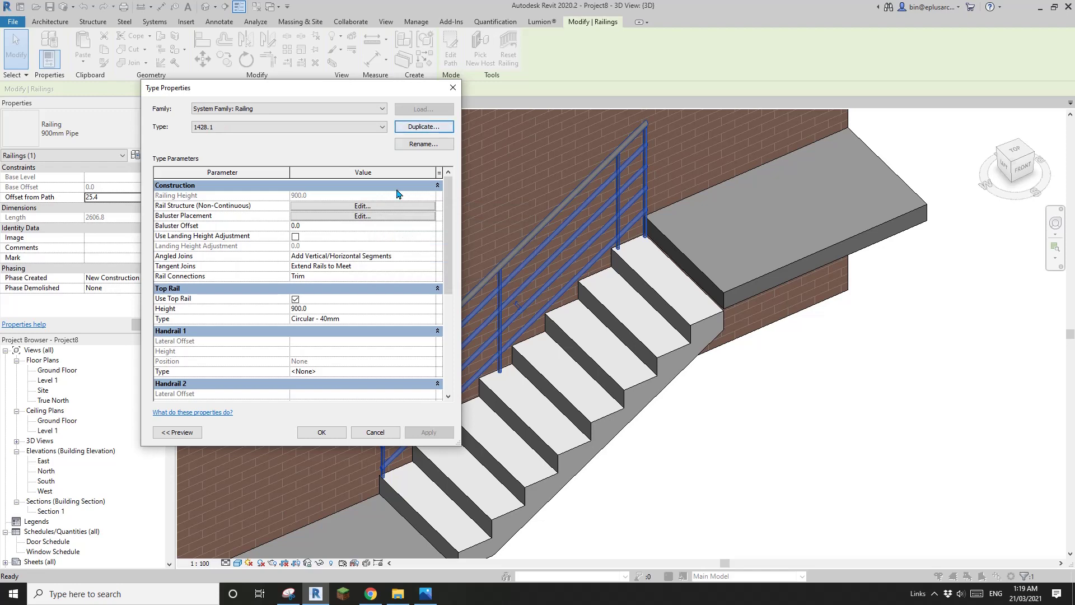
# - Delete Rail 2, Rail 3, Rail 4 and Rail 5 from the rail structure of the 1428.1 railing type
pyautogui.click(329, 209)
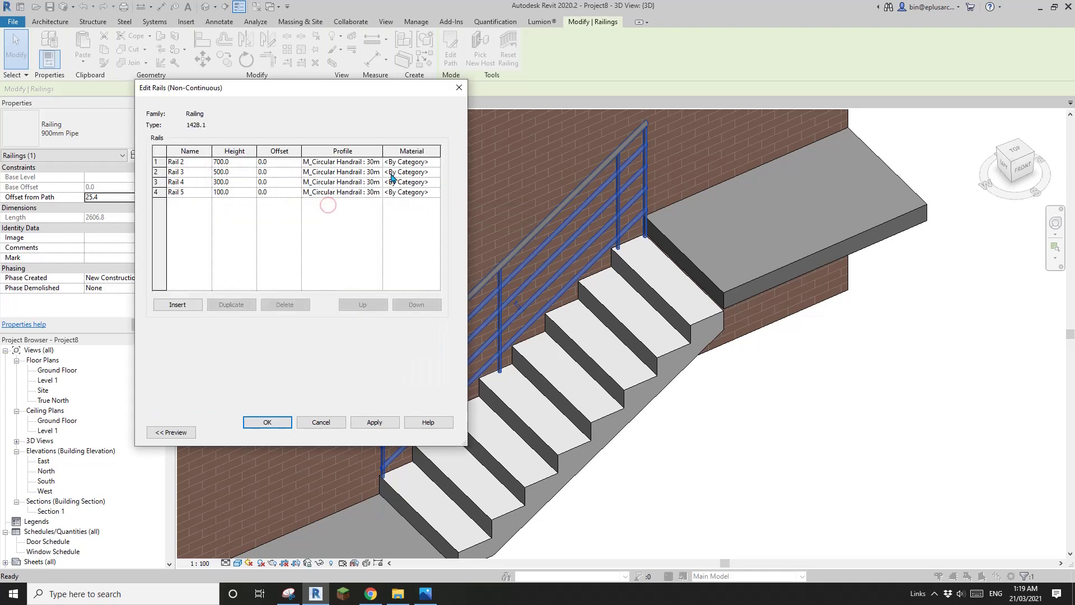
pyautogui.click(171, 162)
pyautogui.click(160, 161)
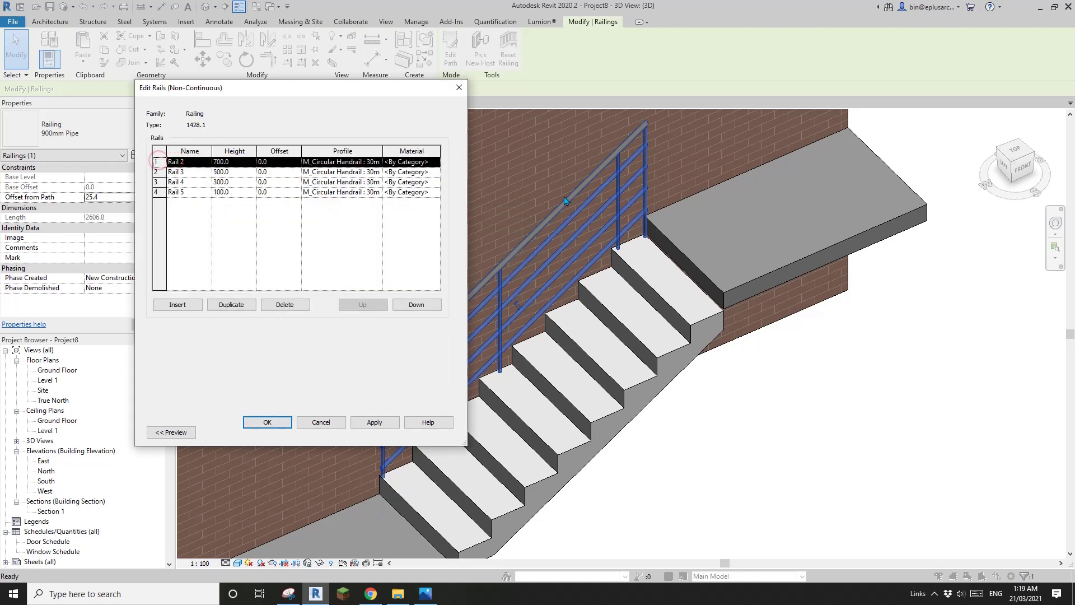
pyautogui.click(284, 304)
pyautogui.click(284, 304)
pyautogui.click(284, 304)
pyautogui.click(285, 304)
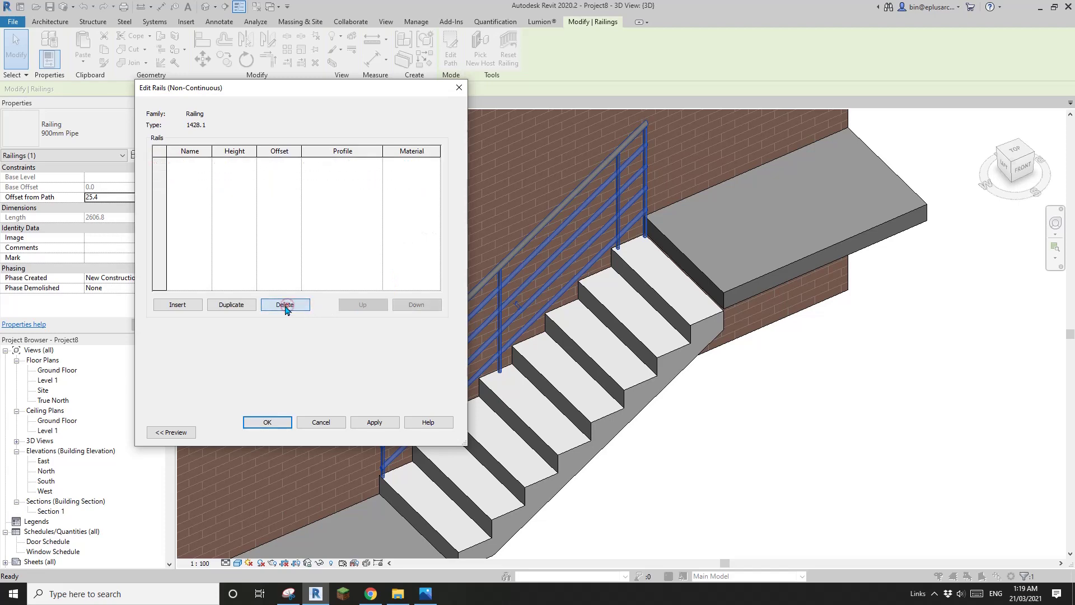
pyautogui.click(268, 421)
pyautogui.click(320, 432)
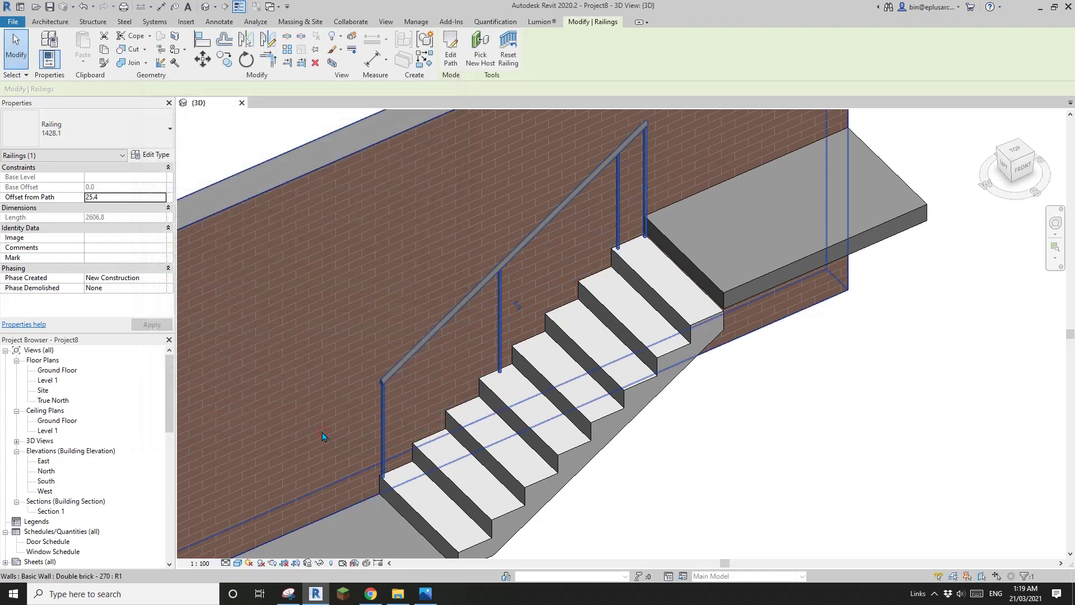
# - Set the baluster family to None for the regular baluster and the start, corner and end posts of the 1428.1 railing type
pyautogui.keyDown('shift'); pyautogui.moveTo(582, 367); pyautogui.dragTo(622, 241, button='middle'); pyautogui.keyUp('shift')
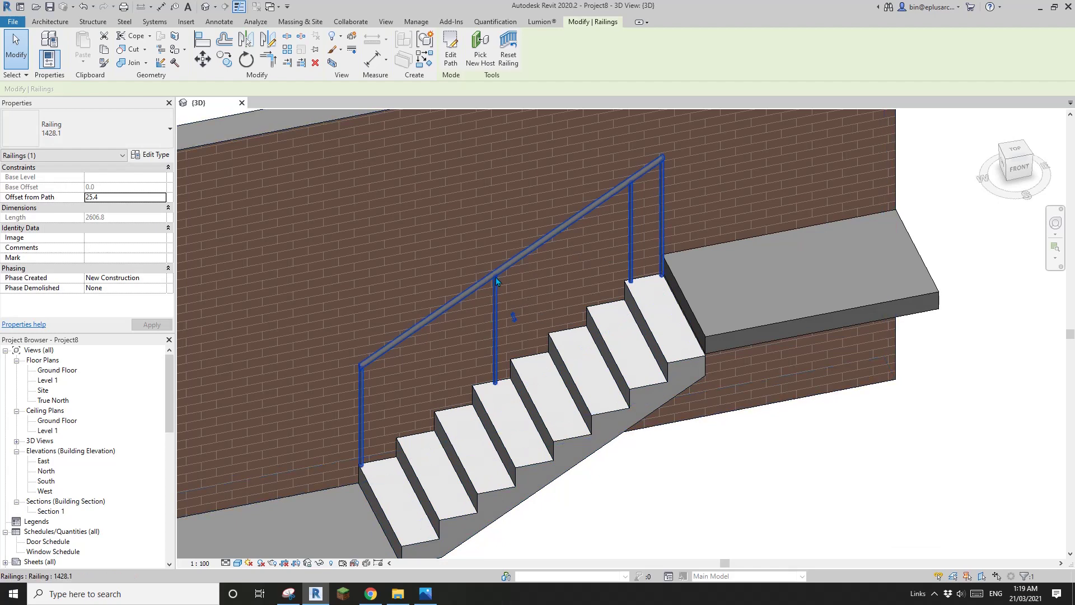
pyautogui.click(150, 154)
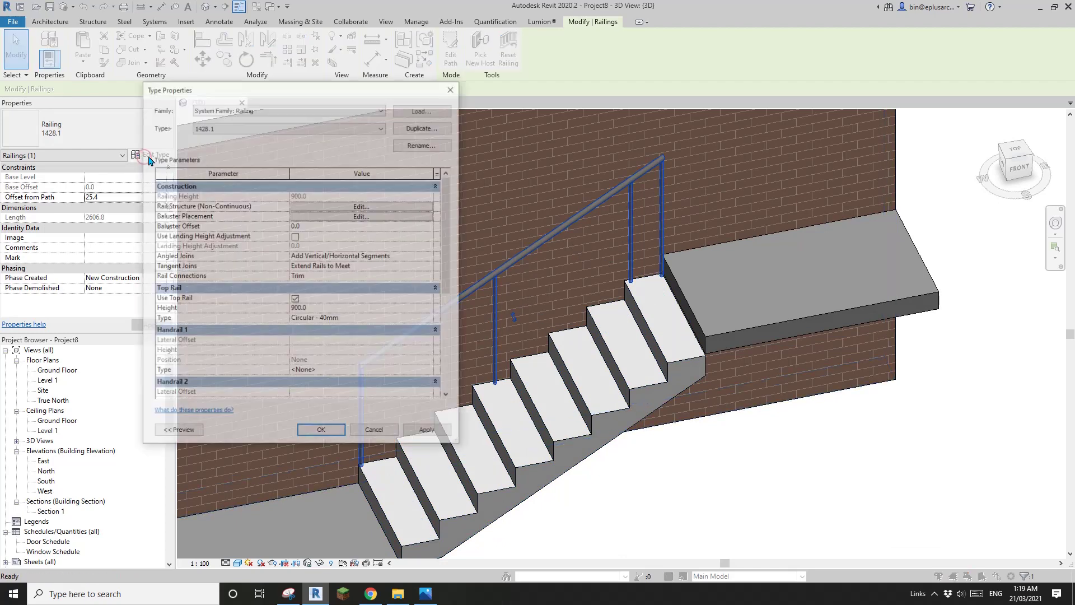
pyautogui.click(327, 216)
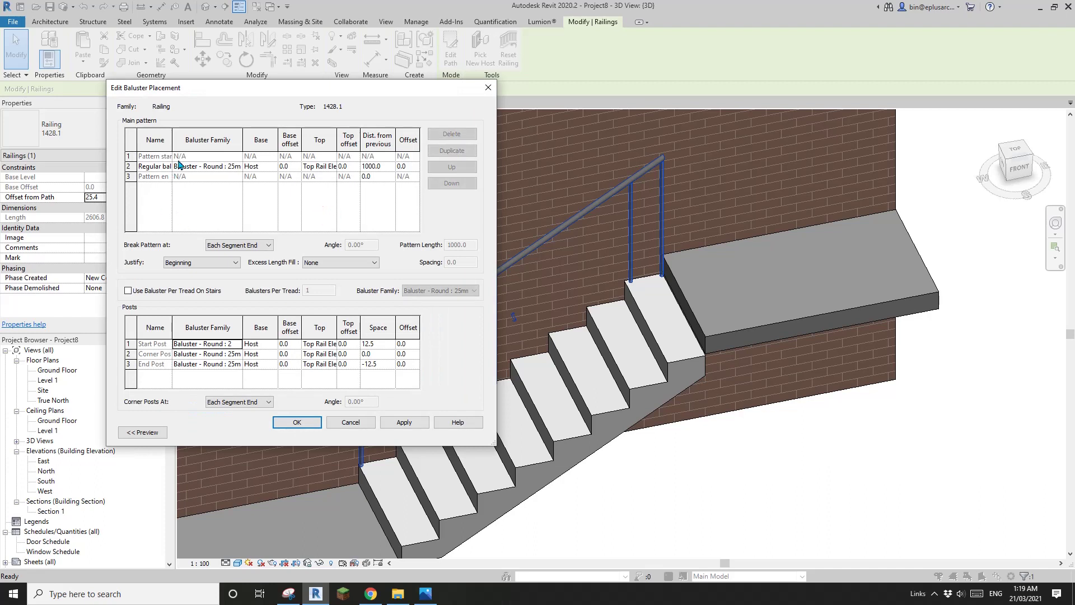
pyautogui.click(239, 166)
pyautogui.click(186, 176)
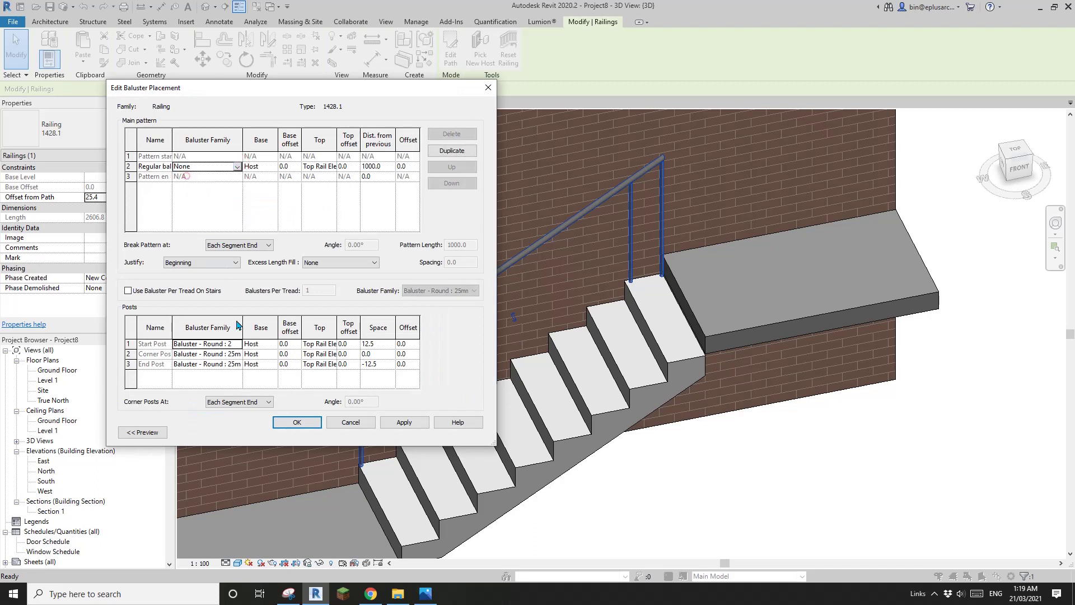
pyautogui.click(240, 346)
pyautogui.click(185, 354)
pyautogui.click(238, 354)
pyautogui.click(181, 364)
pyautogui.click(237, 363)
pyautogui.click(179, 376)
pyautogui.click(298, 421)
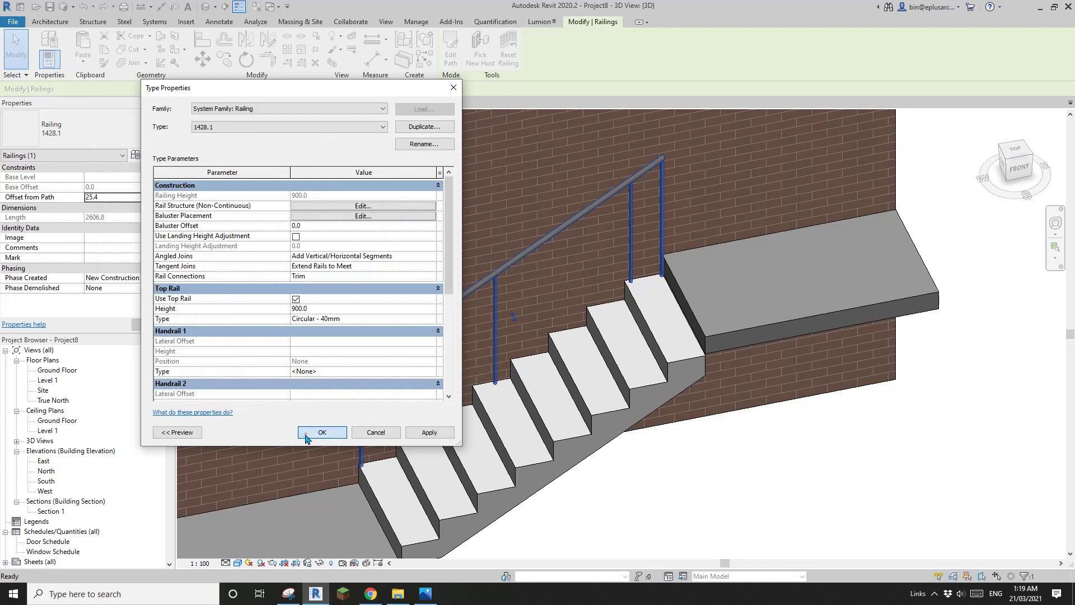
pyautogui.click(316, 429)
# - Open the Handrail 1 type settings of the 1428.1 railing and select the Pipe – Wall Mount type for editing
pyautogui.keyDown('shift'); pyautogui.moveTo(455, 390); pyautogui.dragTo(494, 315, button='middle'); pyautogui.keyUp('shift')
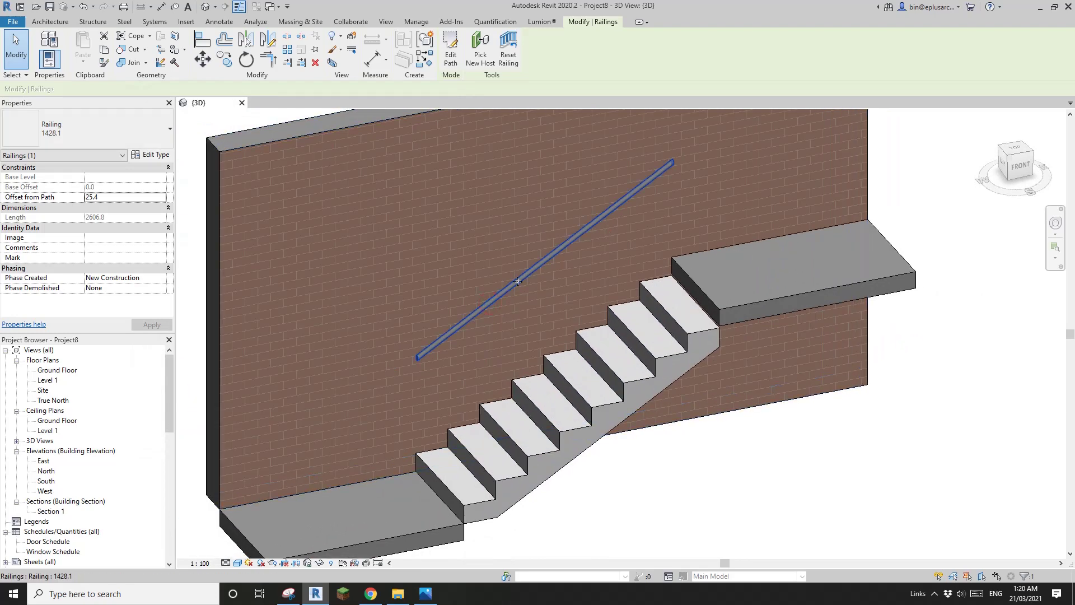
pyautogui.click(146, 156)
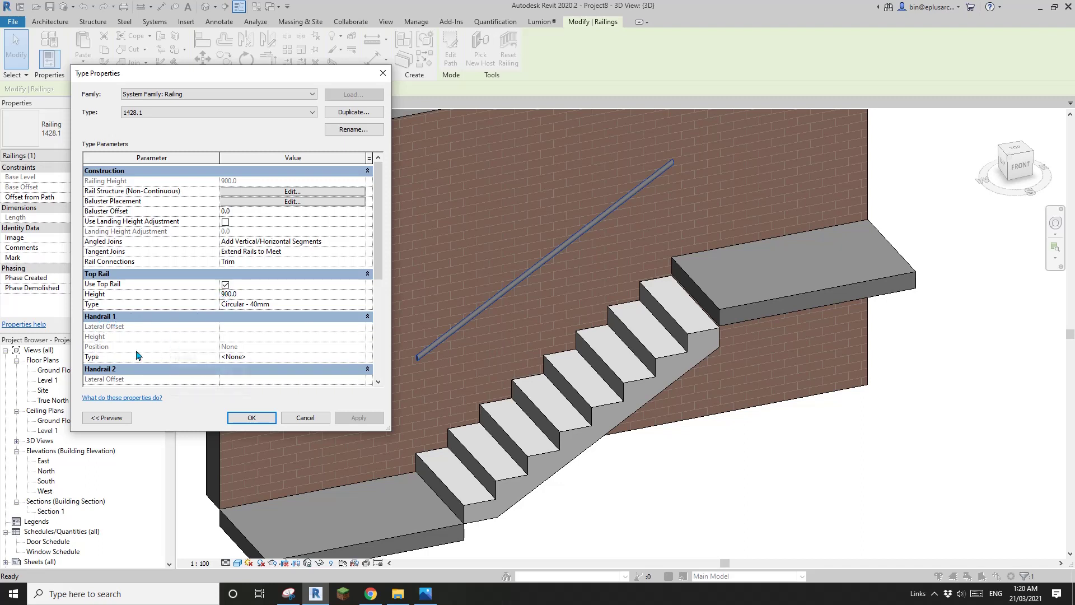
pyautogui.click(291, 357)
pyautogui.click(362, 356)
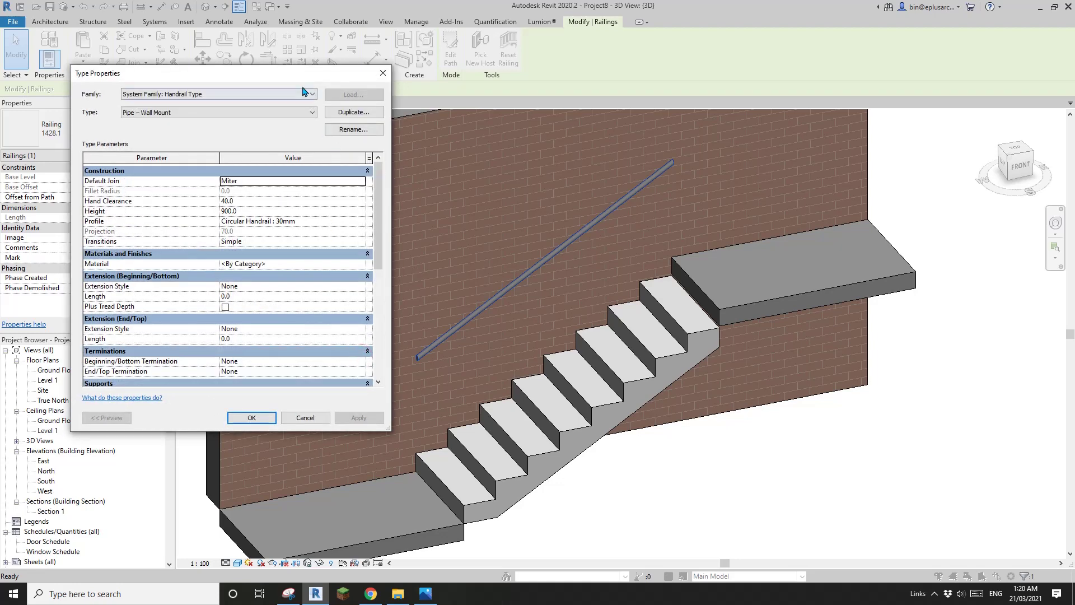
pyautogui.click(287, 85)
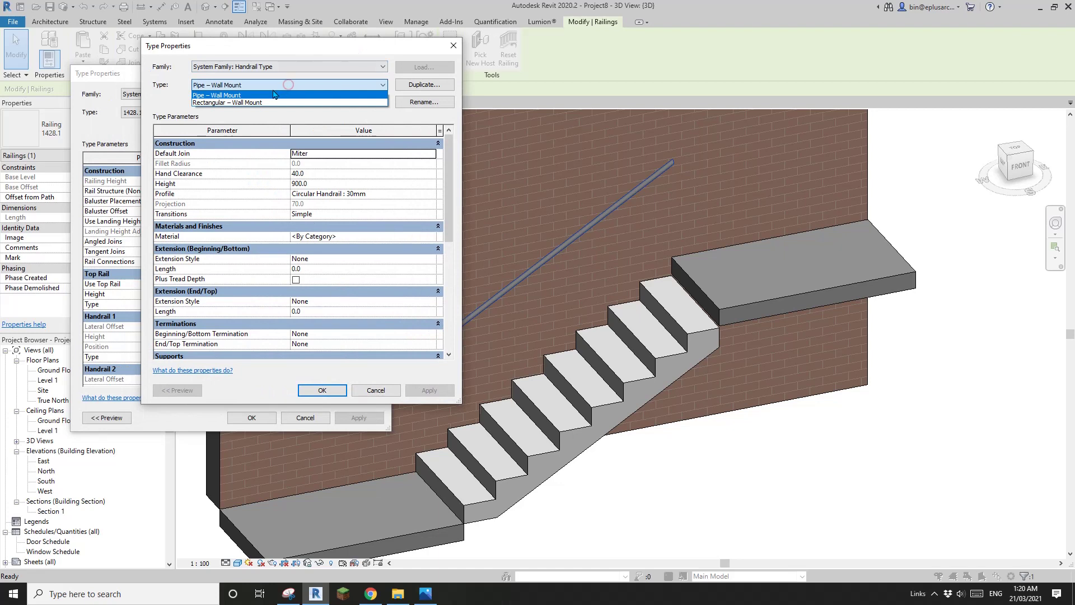
pyautogui.click(195, 96)
pyautogui.click(223, 85)
pyautogui.click(157, 79)
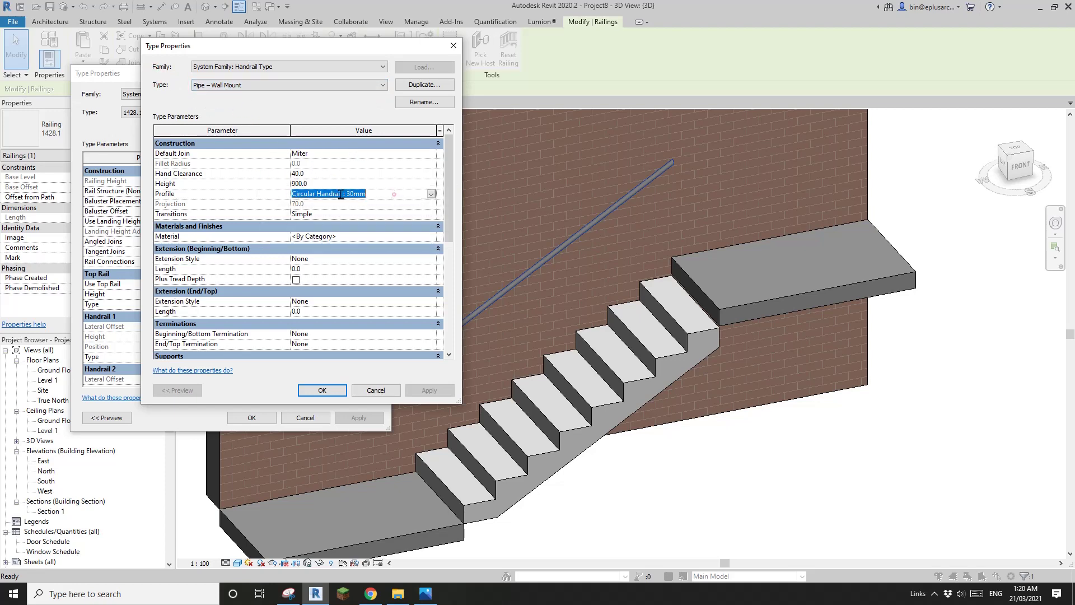
# - Set the profile of the Pipe – Wall Mount handrail to M_Circular Handrail : 40mm
pyautogui.click(389, 194)
pyautogui.click(431, 194)
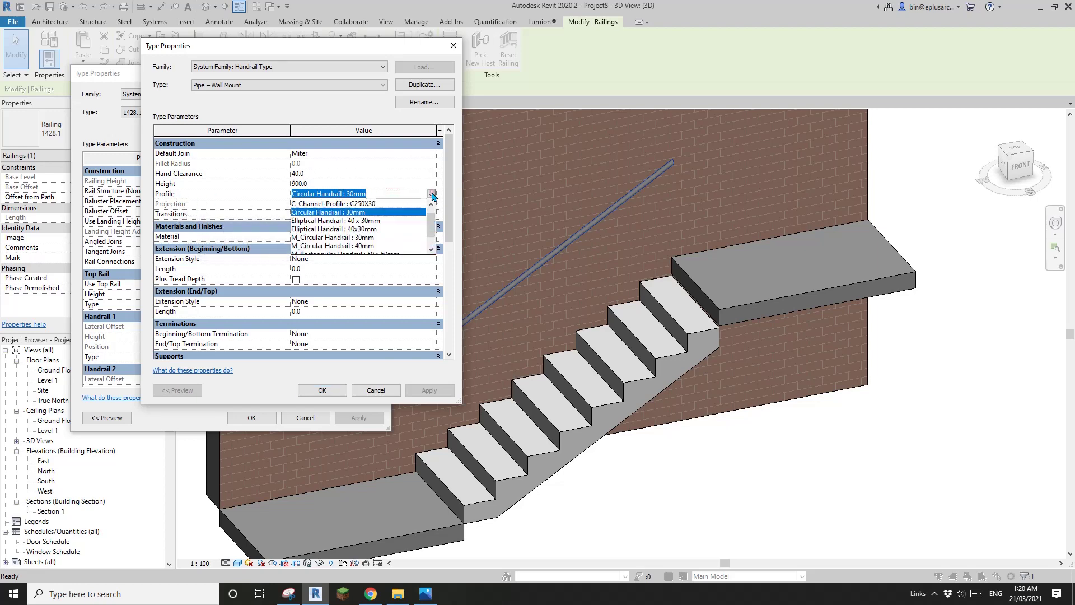
pyautogui.scroll(-1, 432, 236)
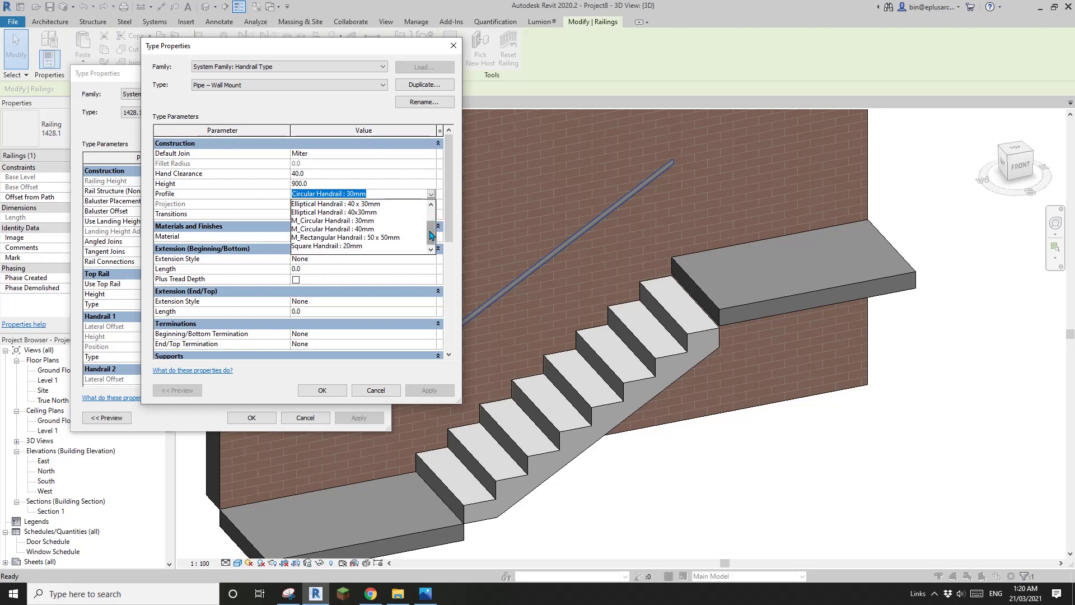
pyautogui.scroll(1, 437, 236)
pyautogui.scroll(-1, 438, 235)
pyautogui.click(326, 229)
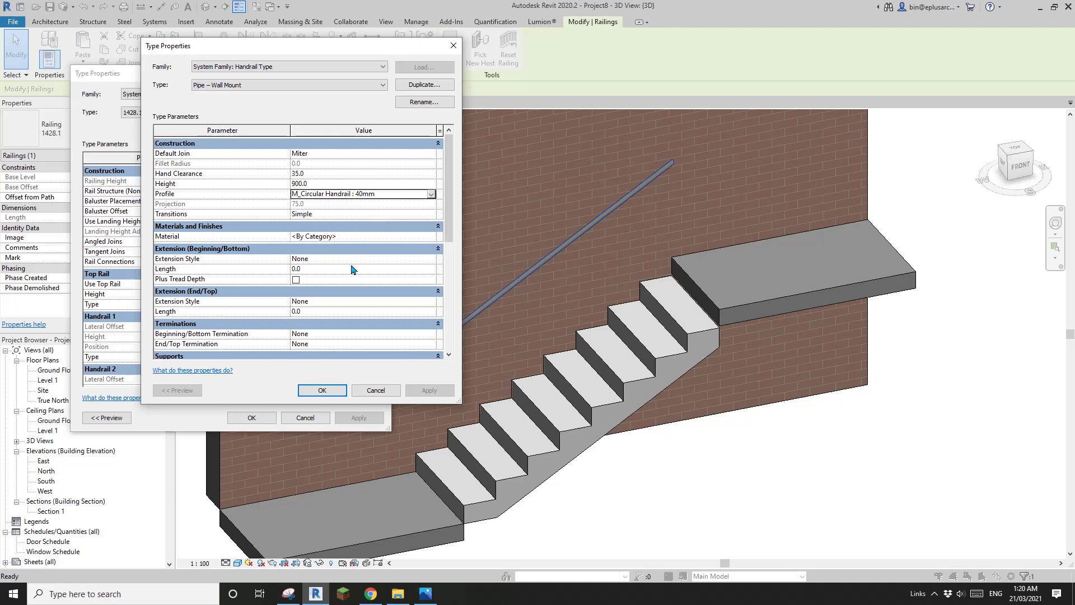
# - Set the hand clearance of the Pipe – Wall Mount handrail to 50 and accept the handrail type settings
pyautogui.moveTo(176, 177)
pyautogui.click(314, 175)
pyautogui.write('50')
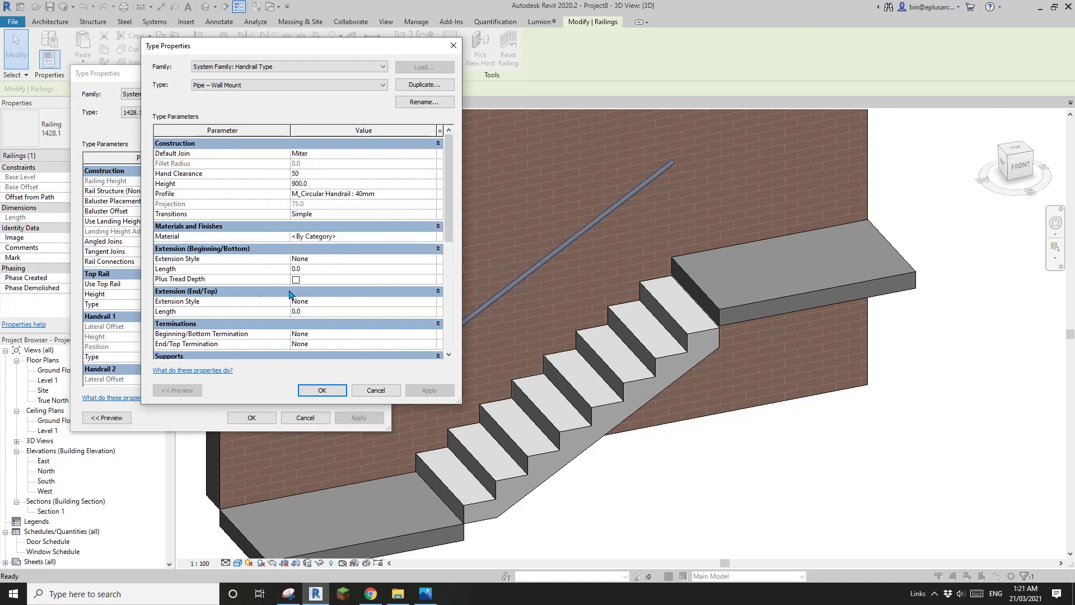
pyautogui.click(323, 390)
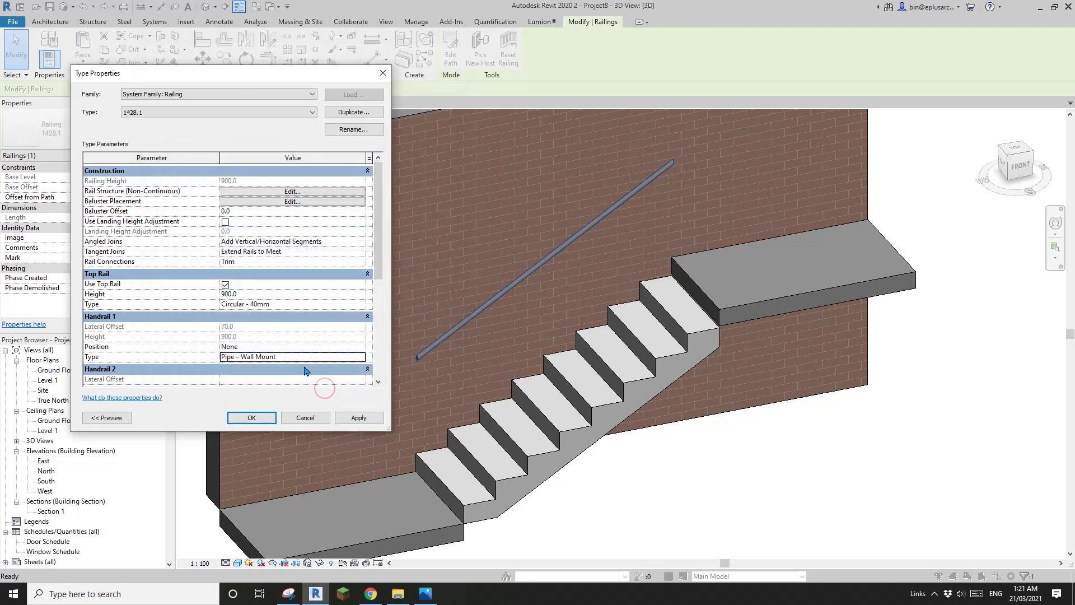
# - Set the Handrail 1 position of the 1428.1 railing type to Left and accept the type settings
pyautogui.click(261, 346)
pyautogui.click(255, 349)
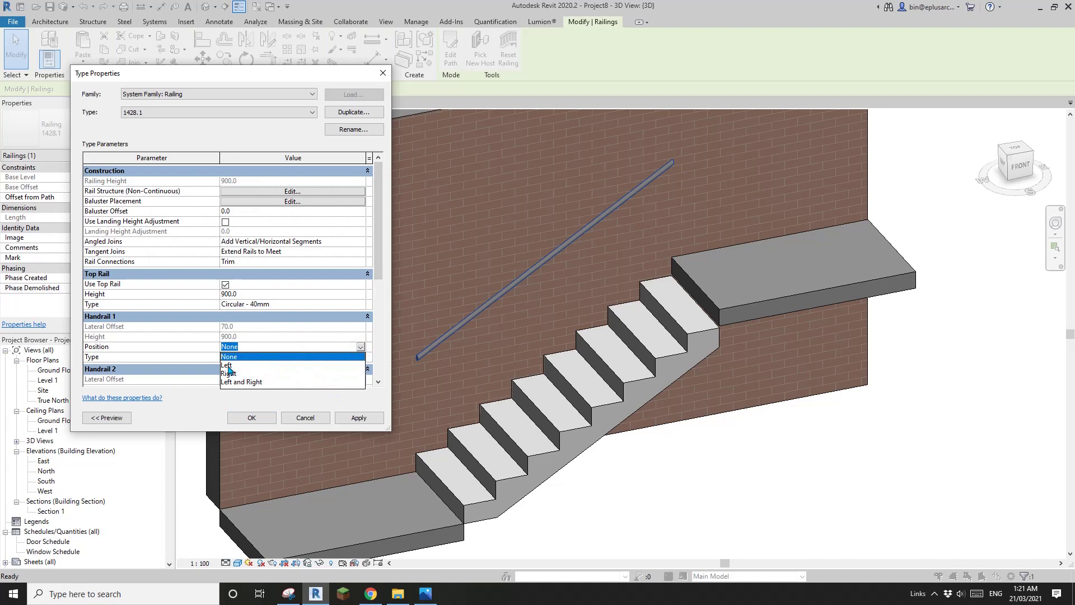
pyautogui.click(228, 365)
pyautogui.click(361, 419)
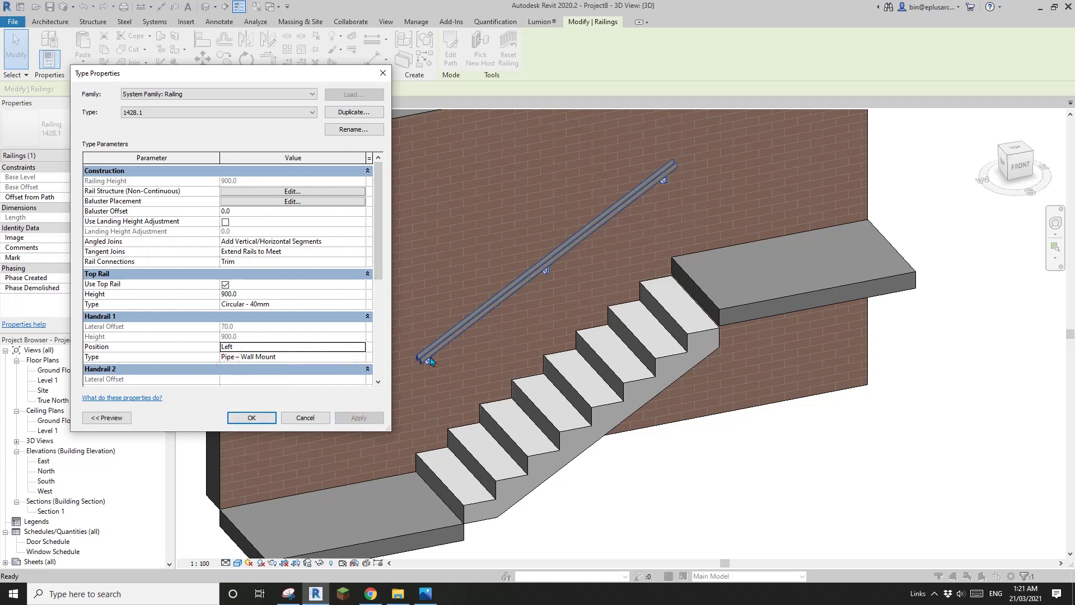
pyautogui.click(252, 418)
pyautogui.keyDown('shift'); pyautogui.moveTo(469, 361); pyautogui.dragTo(450, 372, button='middle'); pyautogui.keyUp('shift')
pyautogui.scroll(5, 449, 380)
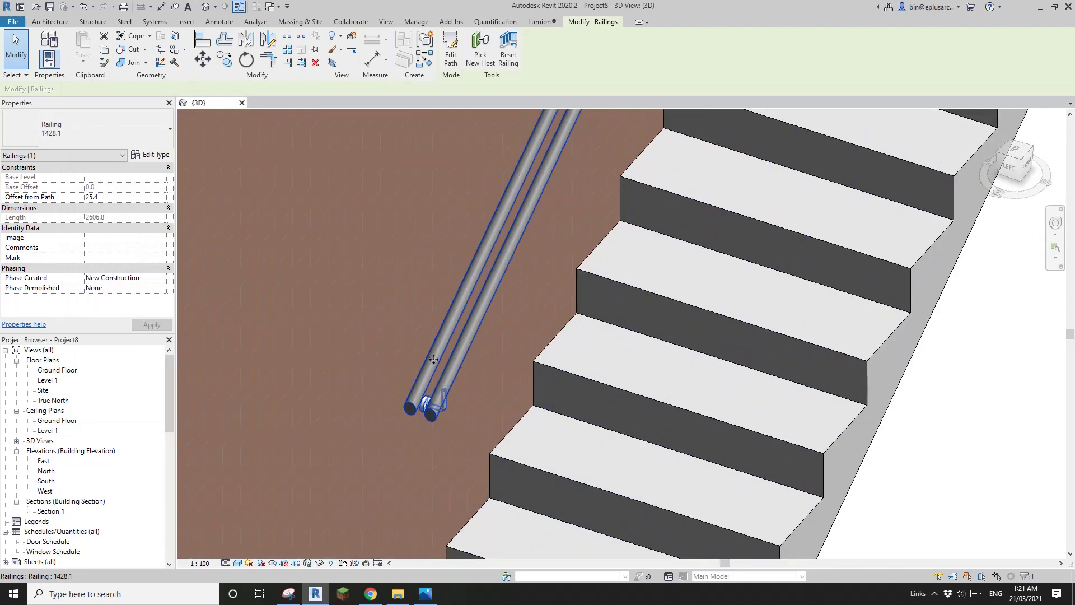
pyautogui.scroll(-3, 434, 359)
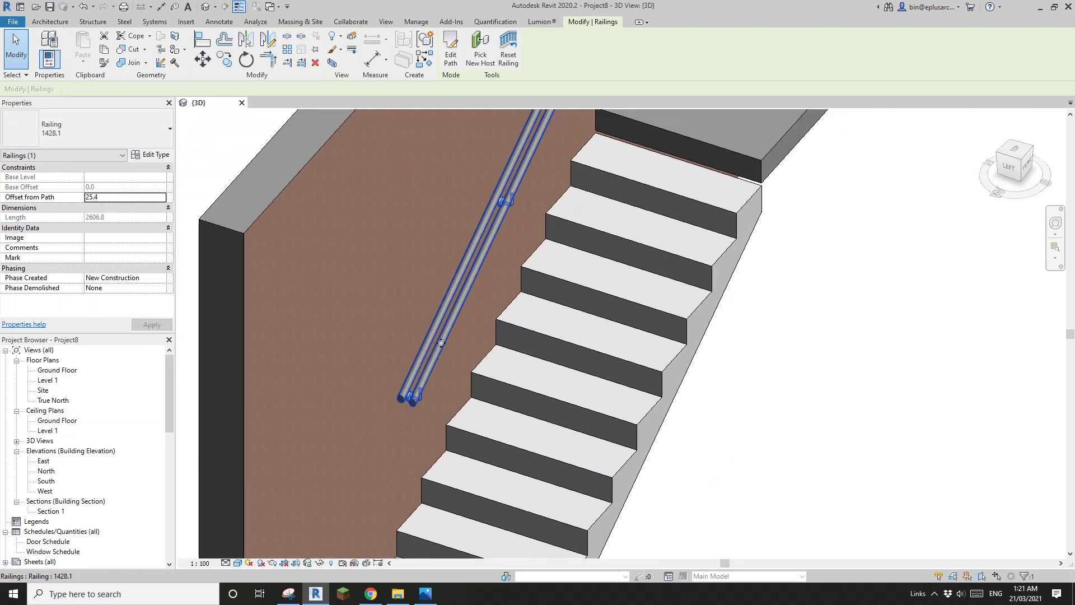
# - Turn off the top rail in the 1428.1 railing type and accept the type settings
pyautogui.click(148, 154)
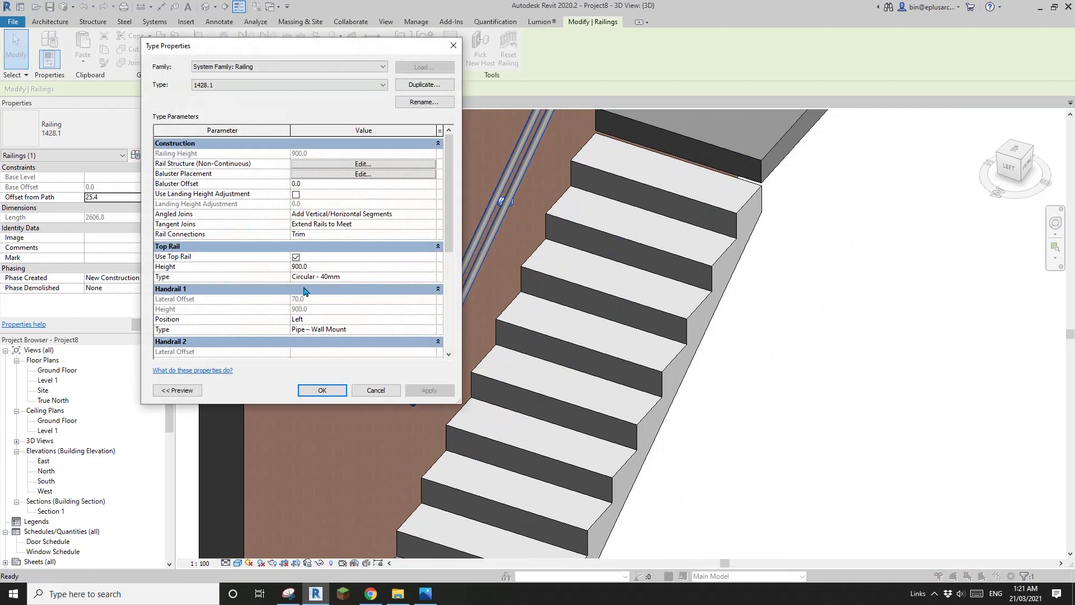
pyautogui.click(296, 258)
pyautogui.click(429, 390)
pyautogui.click(323, 390)
pyautogui.keyDown('shift'); pyautogui.moveTo(554, 336); pyautogui.dragTo(447, 352, button='middle'); pyautogui.keyUp('shift')
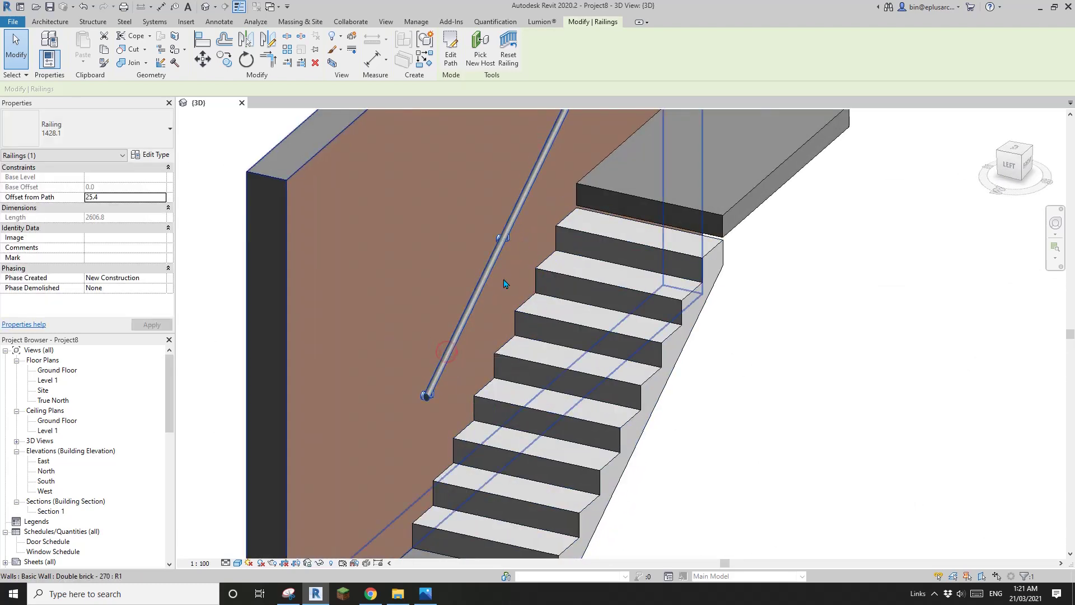
# - Set the railing's offset from path to 0 and deselect it
pyautogui.click(119, 197)
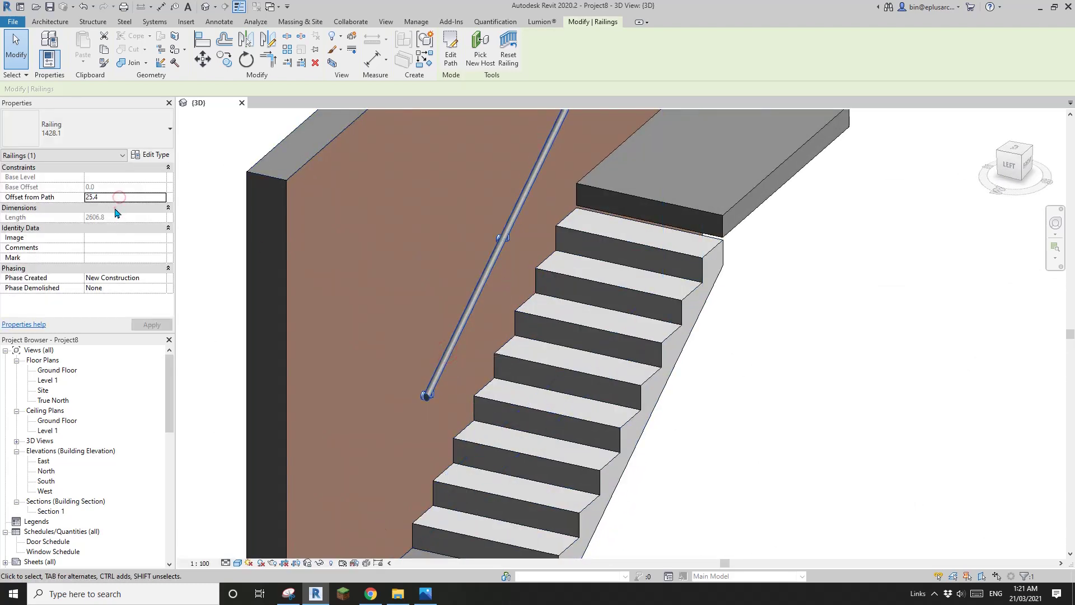
pyautogui.doubleClick(114, 197)
pyautogui.write('0')
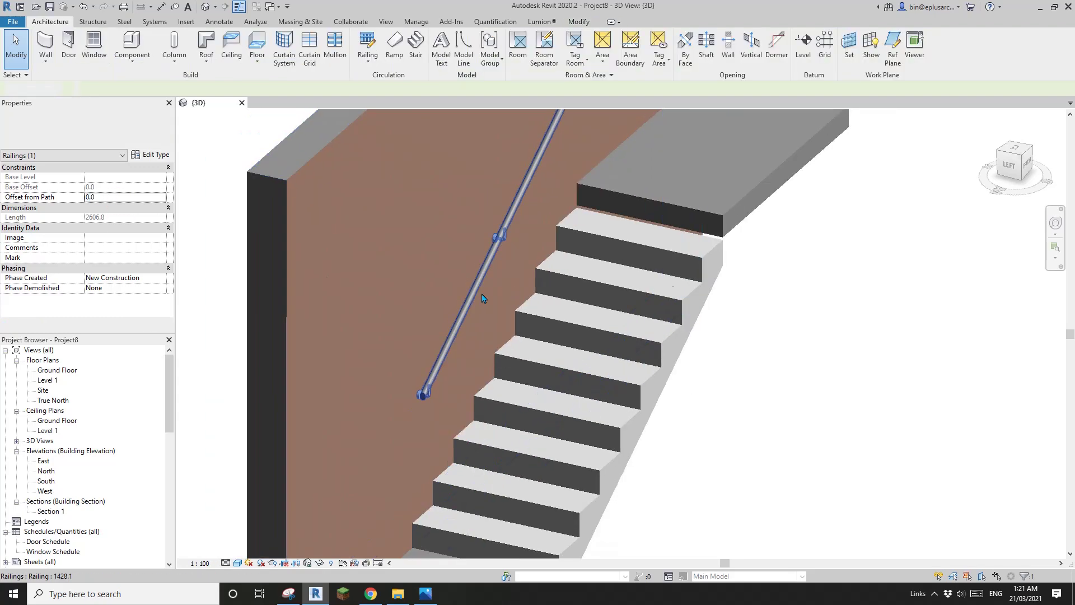
pyautogui.press('Escape')
pyautogui.keyDown('shift'); pyautogui.moveTo(483, 298); pyautogui.dragTo(480, 348, button='middle'); pyautogui.keyUp('shift')
# - Check the handrail extension at the top of the stair in Figure 26(B) of the AS 1428.1 PDF in Chrome, and return to Revit
pyautogui.click(465, 299)
pyautogui.keyDown('shift'); pyautogui.moveTo(465, 300); pyautogui.dragTo(442, 417, button='middle'); pyautogui.keyUp('shift')
pyautogui.click(370, 593)
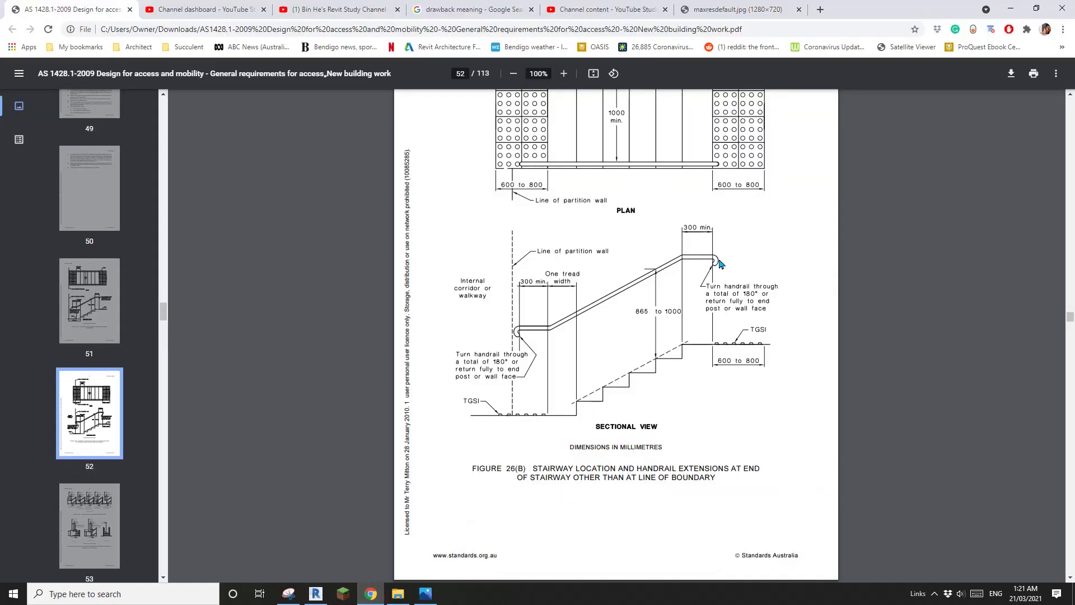
pyautogui.click(315, 594)
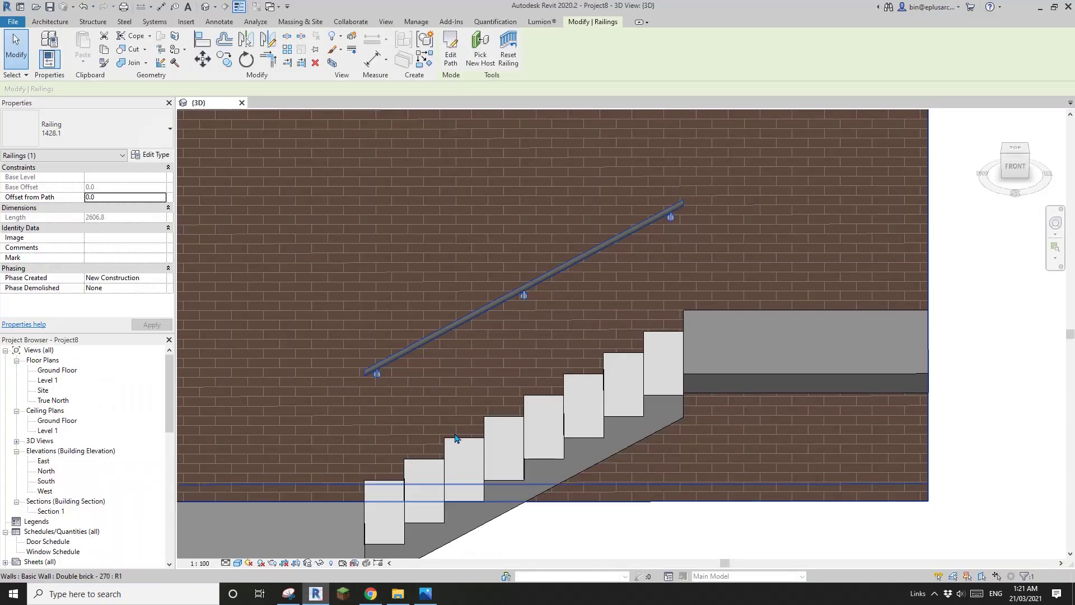
pyautogui.keyDown('shift'); pyautogui.moveTo(513, 386); pyautogui.dragTo(518, 392, button='middle'); pyautogui.keyUp('shift')
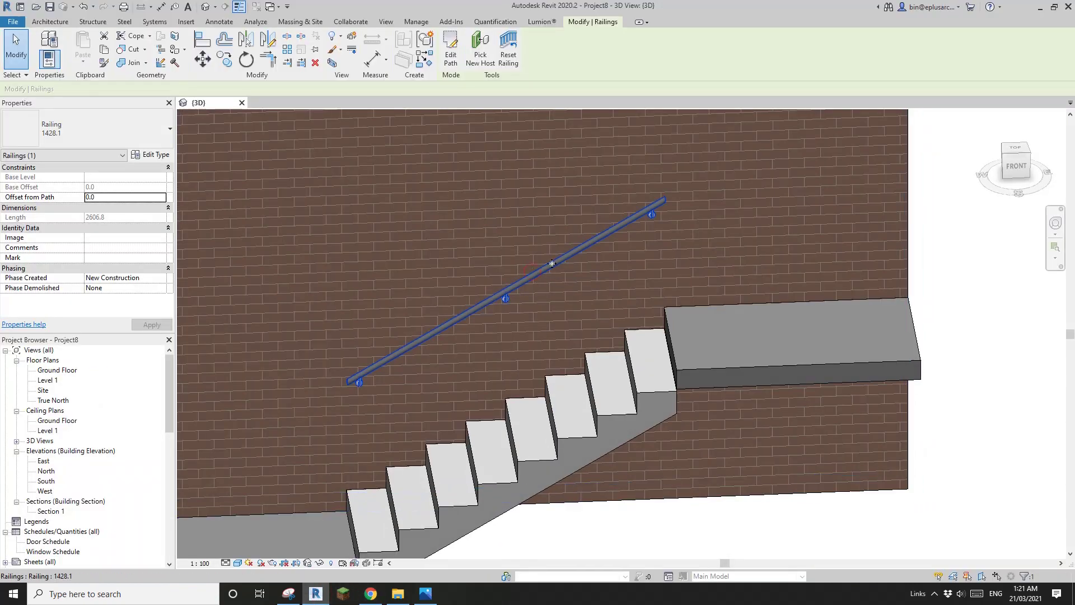
# - Select the Pipe – Wall Mount handrail within the railing and apply an end/top extension length of 300 in its type settings
pyautogui.press('Escape')
pyautogui.keyDown('shift'); pyautogui.moveTo(551, 264); pyautogui.dragTo(457, 285, button='middle'); pyautogui.keyUp('shift')
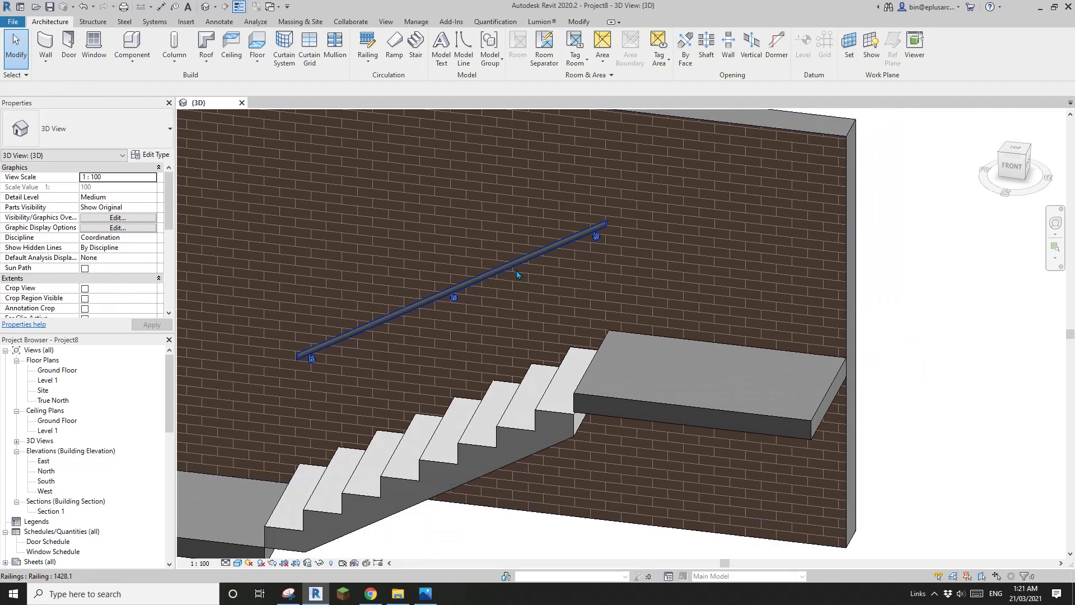
pyautogui.press('Tab')
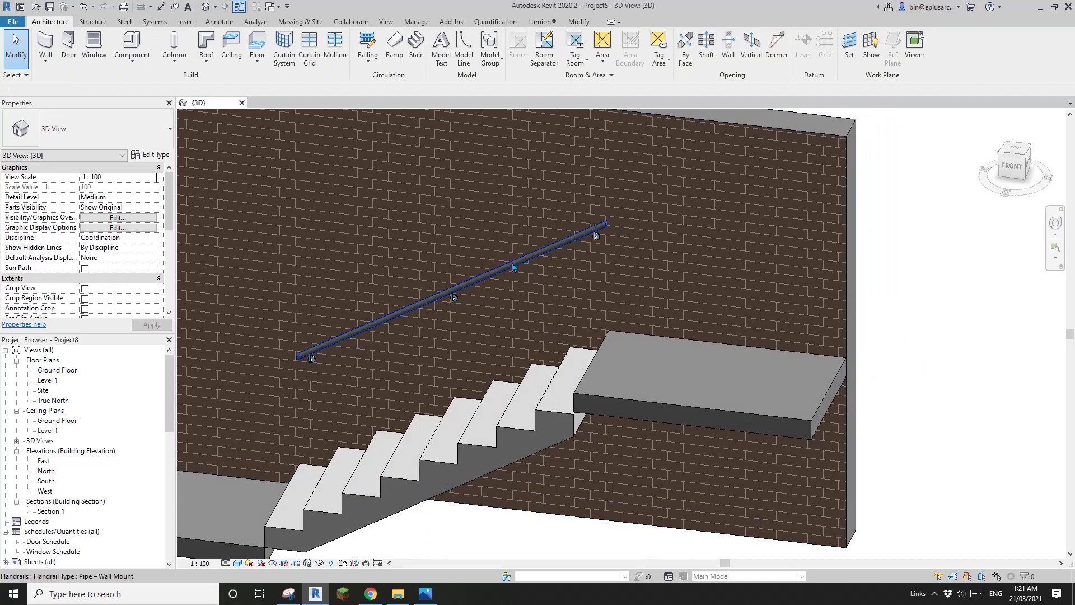
pyautogui.click(514, 268)
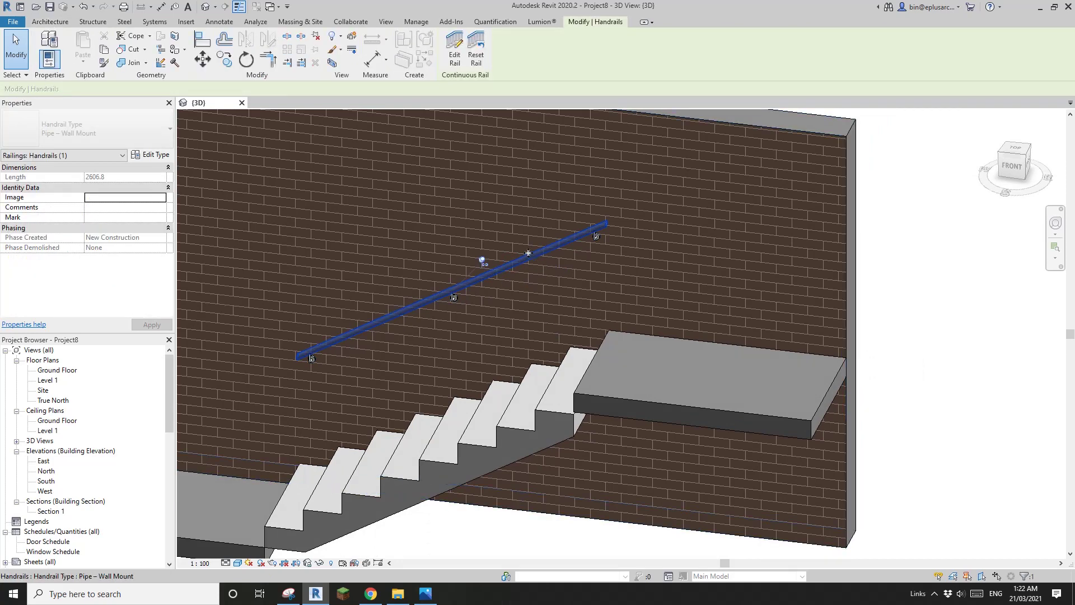
pyautogui.click(146, 155)
pyautogui.moveTo(302, 49); pyautogui.dragTo(231, 58)
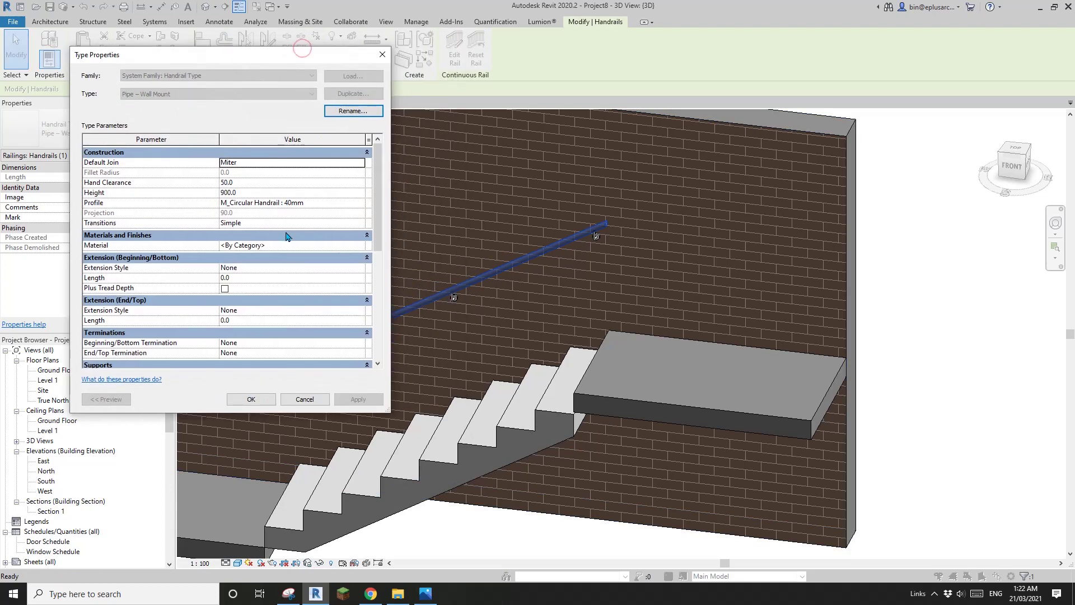
pyautogui.scroll(-1, 250, 273)
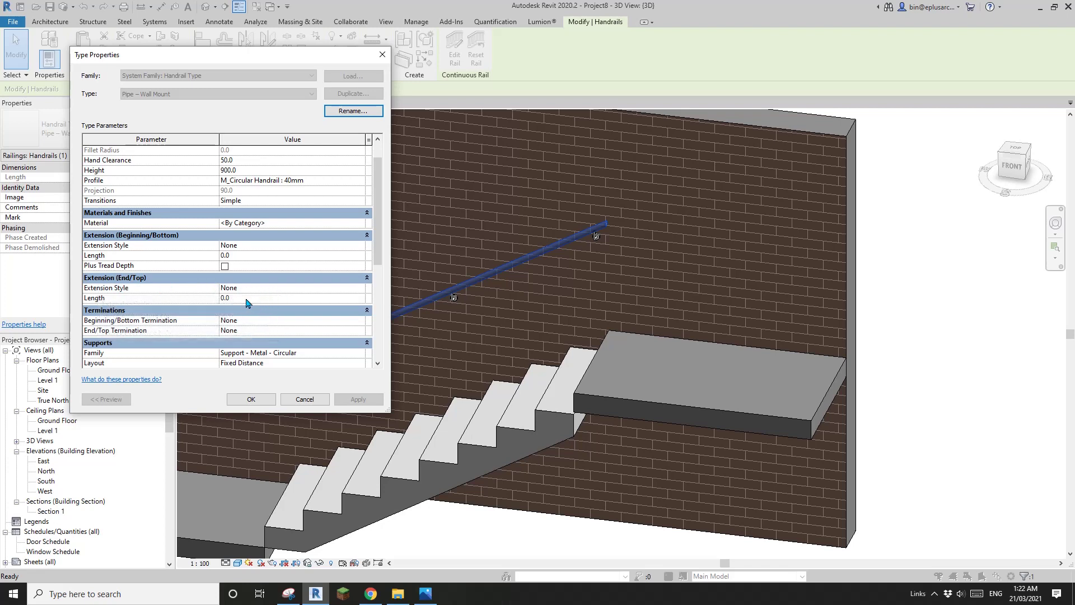
pyautogui.click(244, 298)
pyautogui.write('300')
pyautogui.click(358, 399)
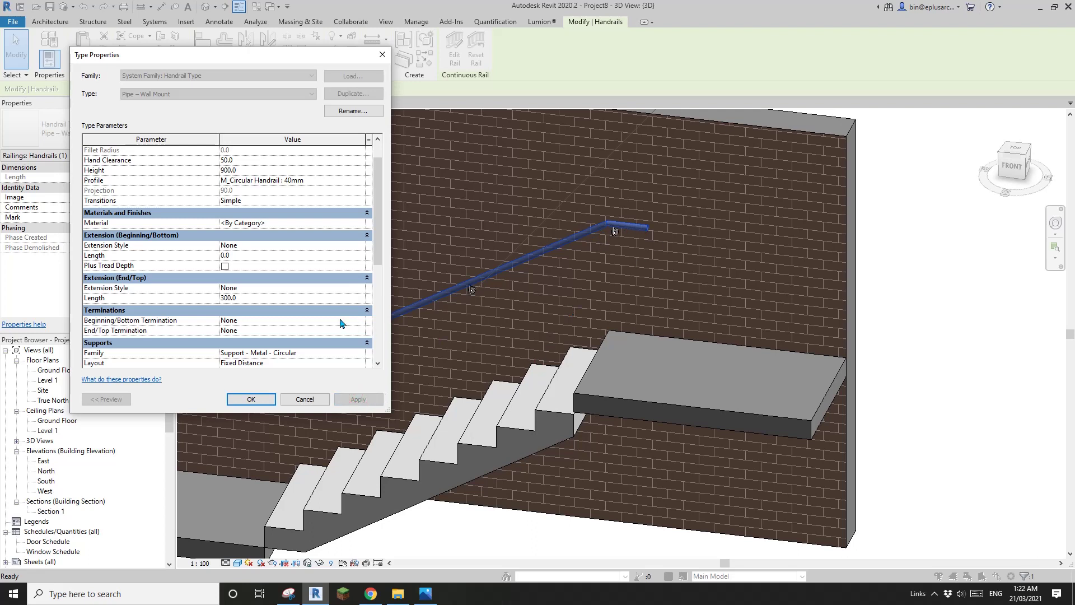
# - Try the Wall, Floor and Post extension styles at the handrail's end/top, and reset the style to None
pyautogui.click(307, 294)
pyautogui.click(307, 292)
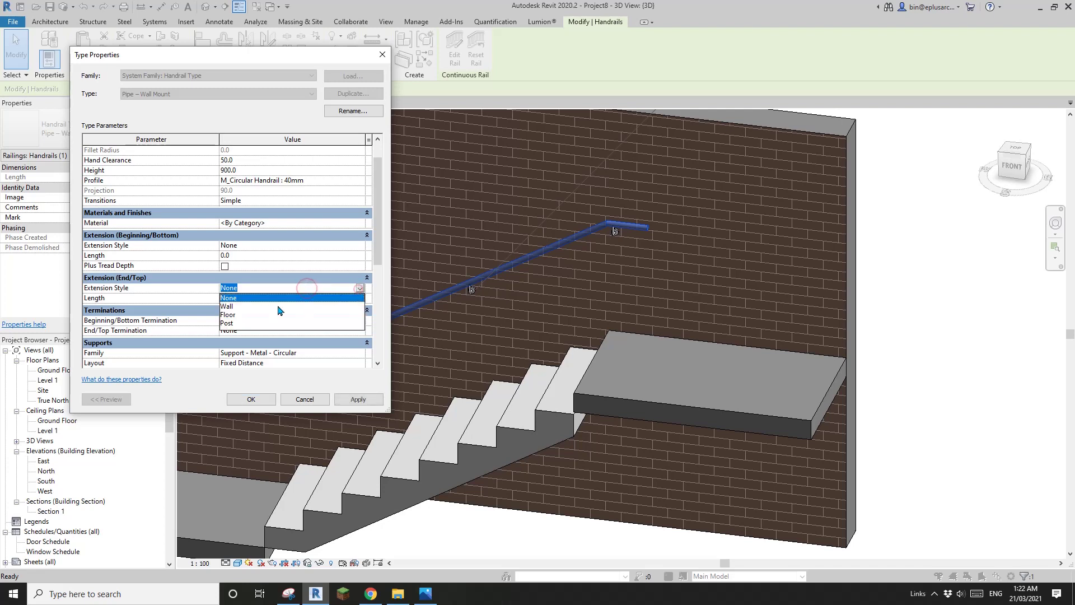
pyautogui.click(231, 307)
pyautogui.click(358, 398)
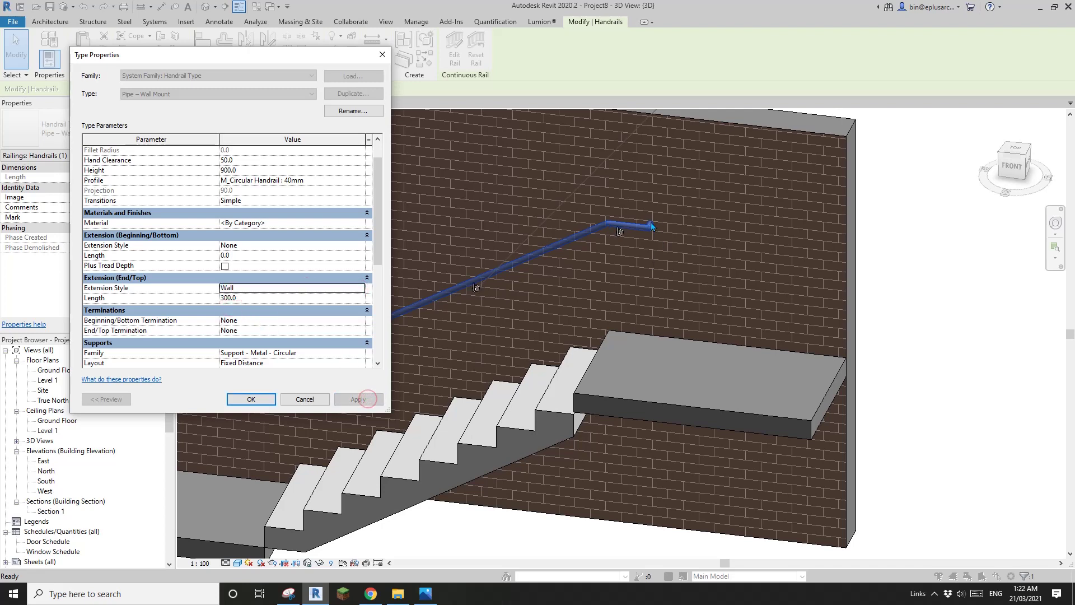
pyautogui.click(360, 289)
pyautogui.click(231, 317)
pyautogui.click(344, 399)
pyautogui.click(360, 288)
pyautogui.click(231, 327)
pyautogui.click(356, 398)
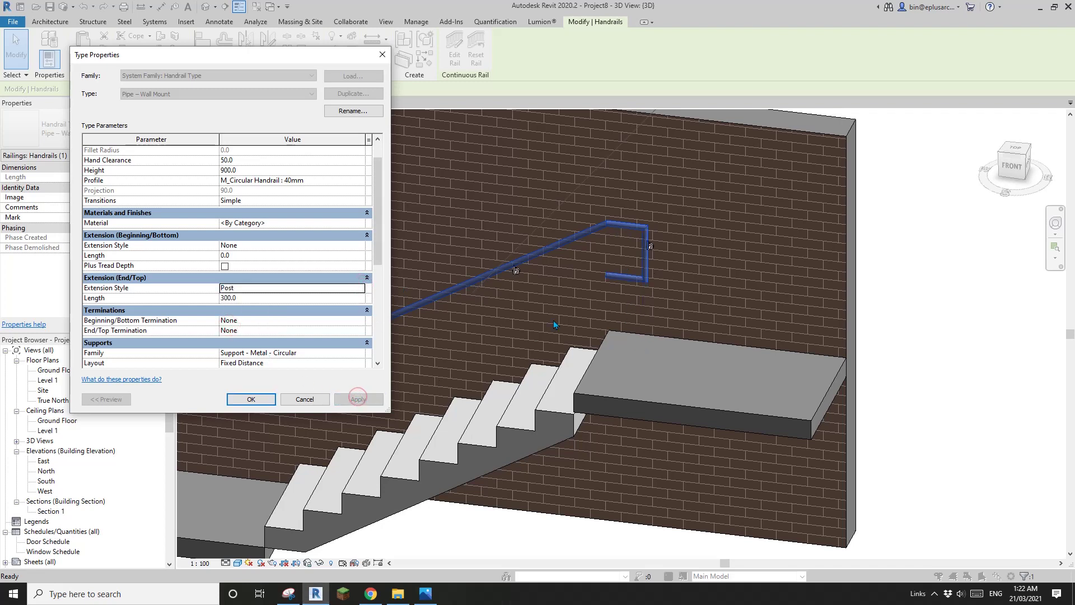
pyautogui.click(359, 289)
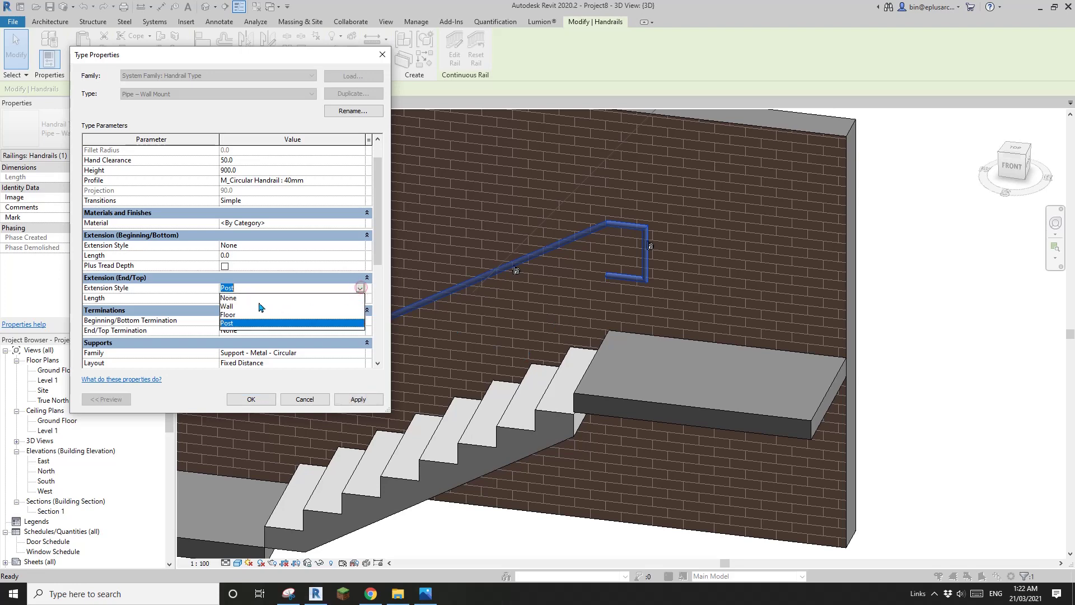
pyautogui.click(230, 297)
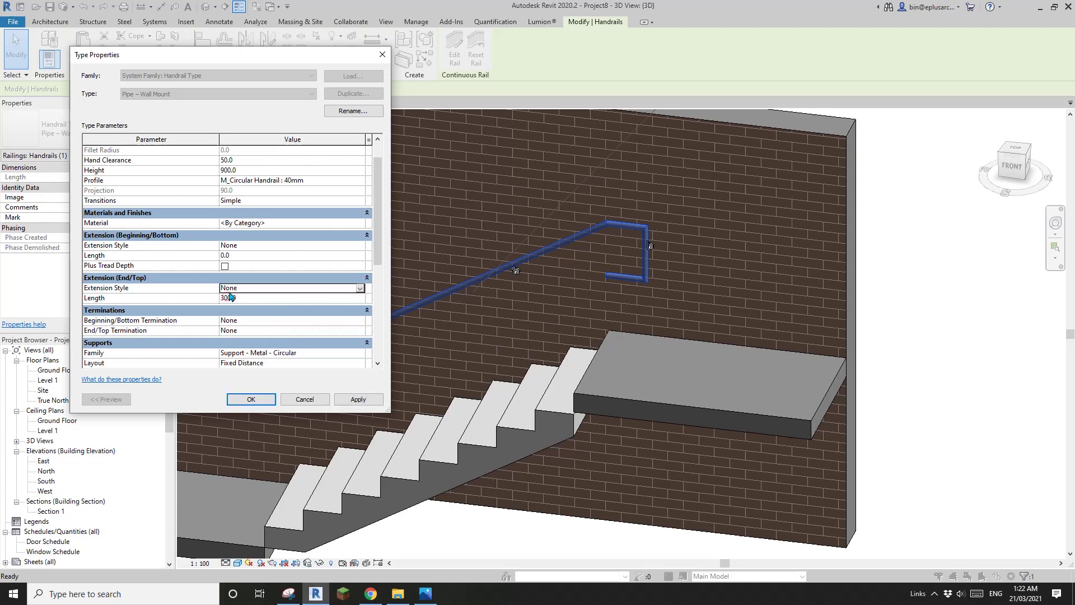
pyautogui.click(358, 403)
# - Accept the handrail type settings, check the bottom extension in Figure 26(B) of the AS 1428.1 PDF in Chrome, and return to Revit
pyautogui.click(251, 399)
pyautogui.keyDown('shift'); pyautogui.moveTo(261, 396); pyautogui.dragTo(409, 377, button='middle'); pyautogui.keyUp('shift')
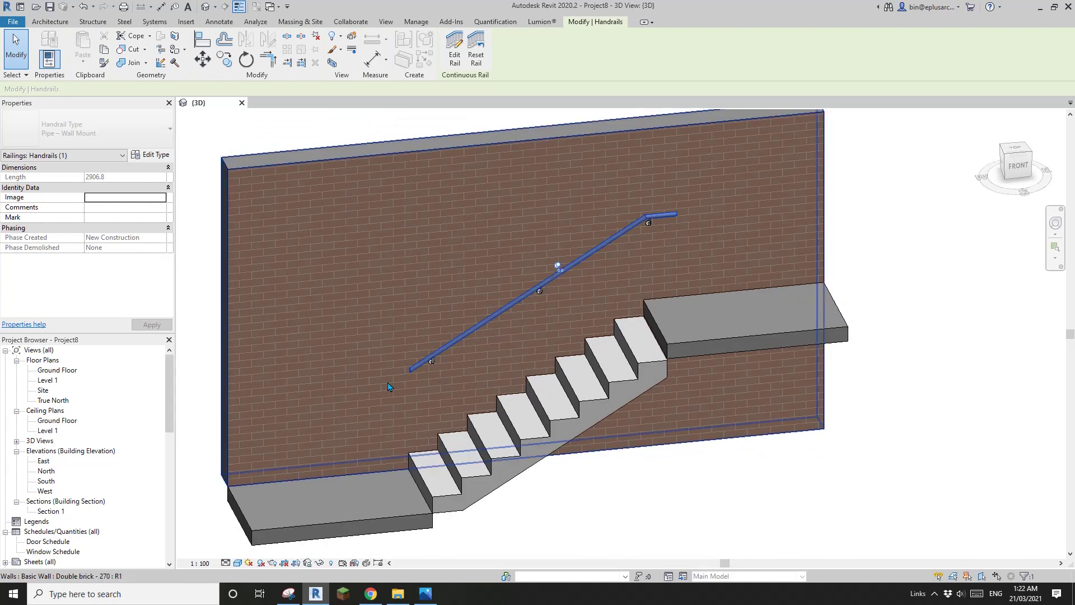
pyautogui.click(371, 593)
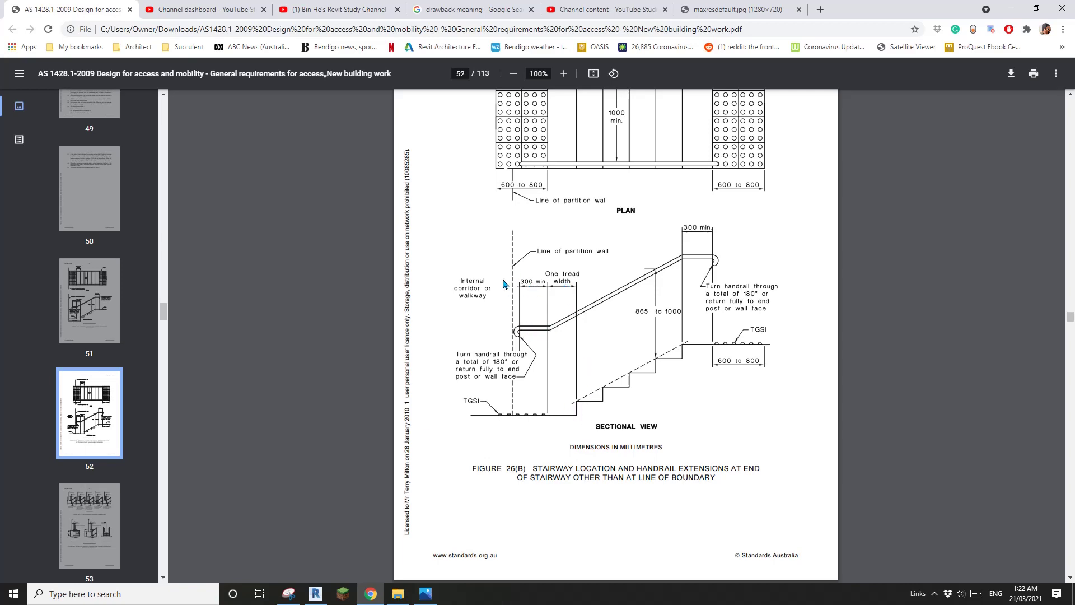
pyautogui.click(316, 593)
pyautogui.scroll(4, 493, 420)
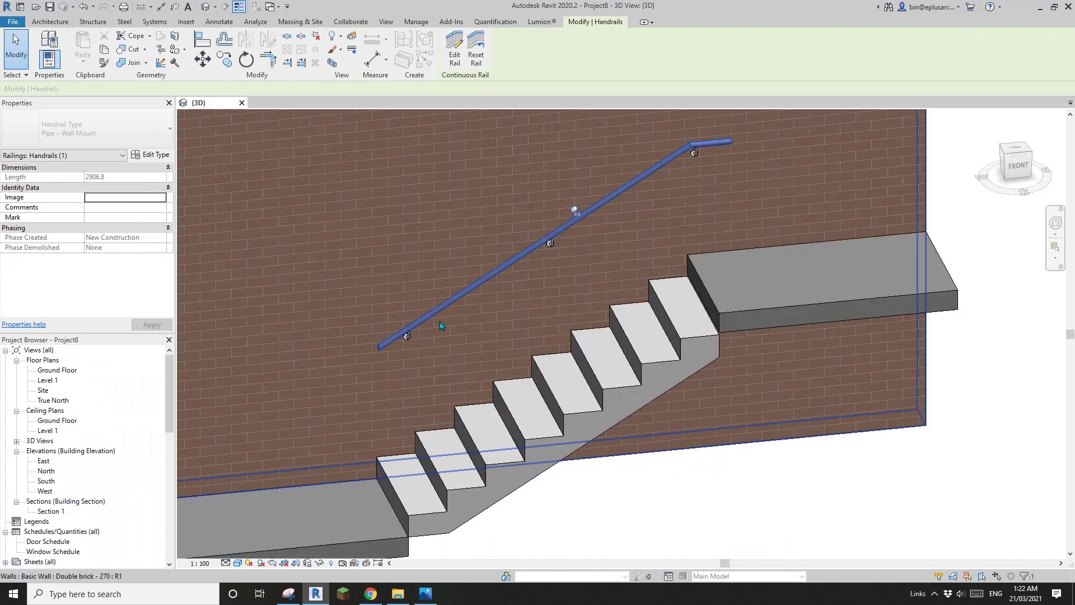
pyautogui.click(150, 155)
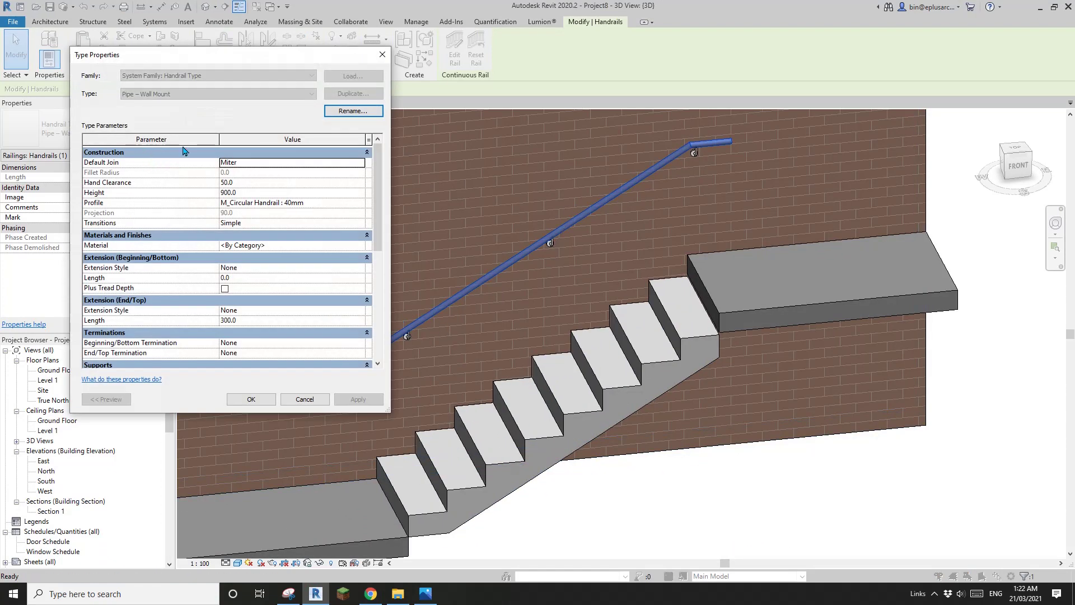
pyautogui.click(383, 55)
pyautogui.scroll(-2, 435, 280)
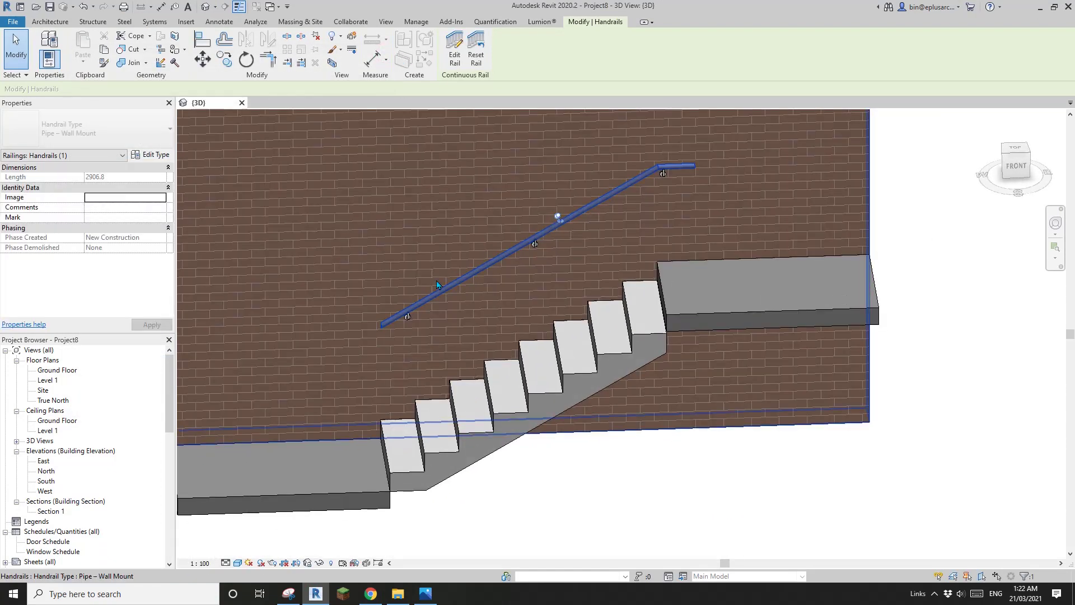
pyautogui.press('Escape')
pyautogui.click(471, 275)
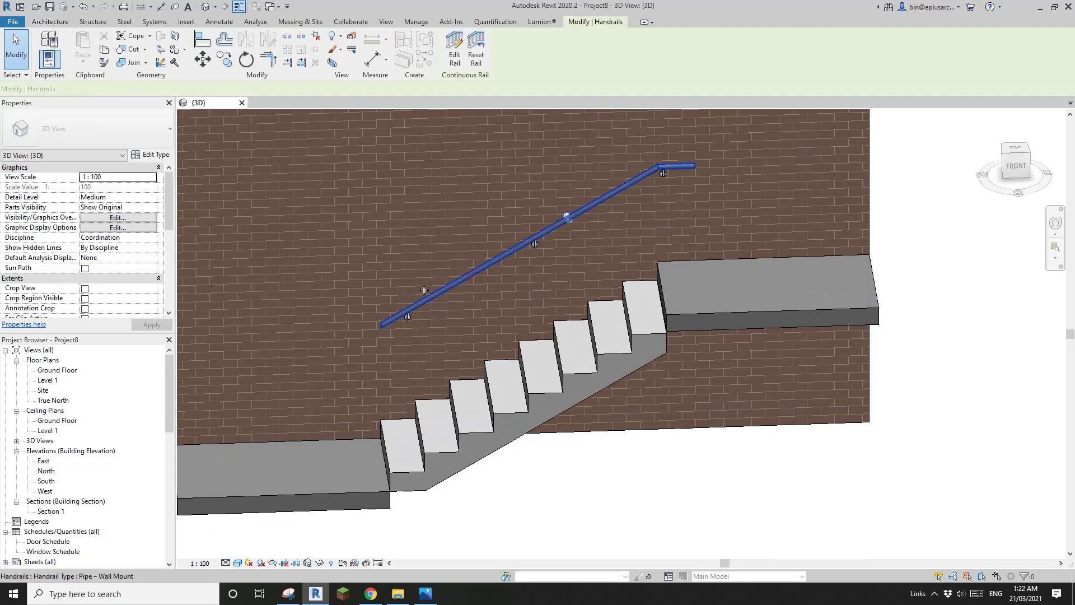
pyautogui.press('Escape')
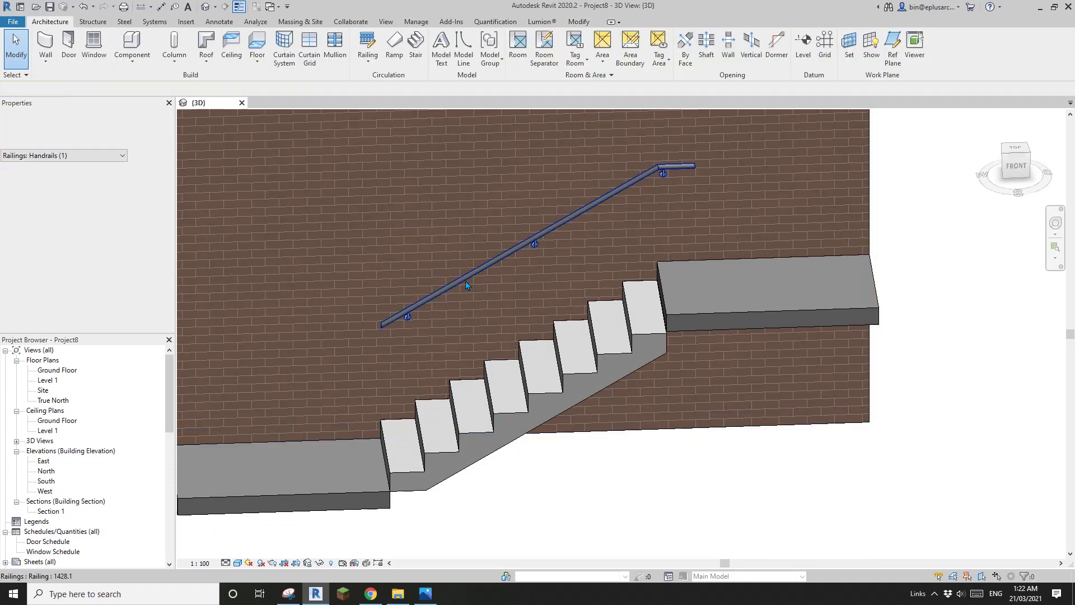
# - Turn on Plus Tread Depth for the beginning/bottom extension of the Pipe – Wall Mount handrail type and apply it
pyautogui.click(464, 280)
pyautogui.click(150, 155)
pyautogui.moveTo(284, 56); pyautogui.dragTo(247, 60)
pyautogui.scroll(-2, 129, 296)
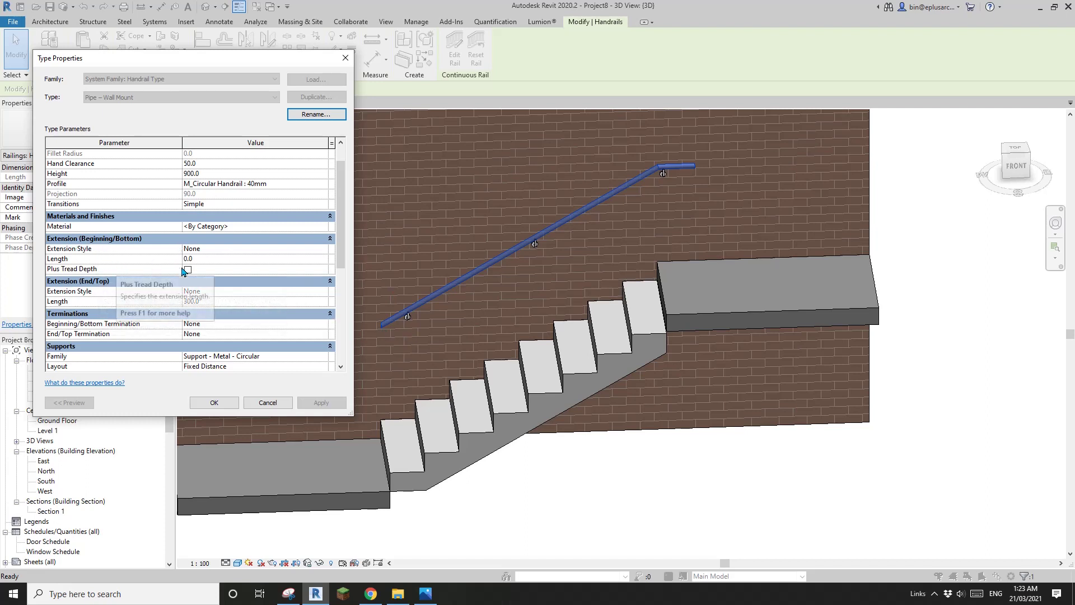
pyautogui.scroll(-1, 51, 273)
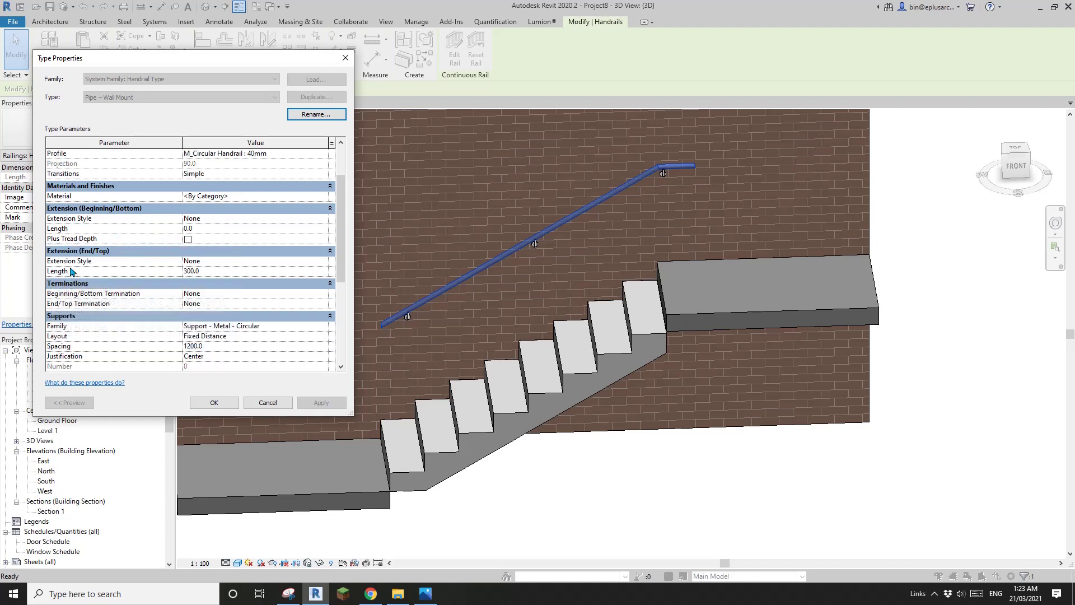
pyautogui.click(188, 239)
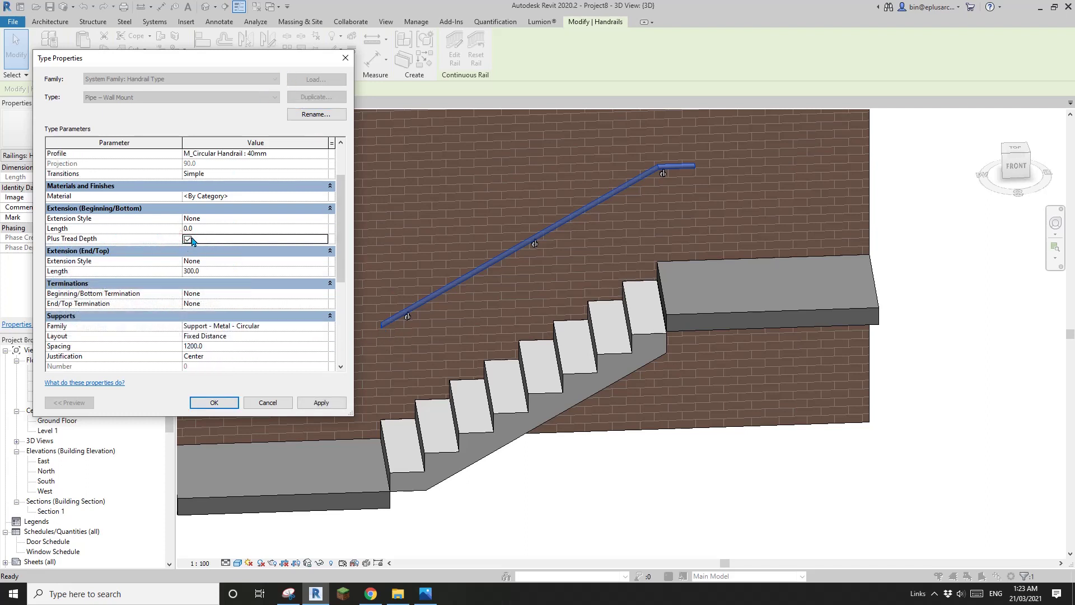
pyautogui.moveTo(276, 65); pyautogui.dragTo(249, 60)
pyautogui.click(302, 398)
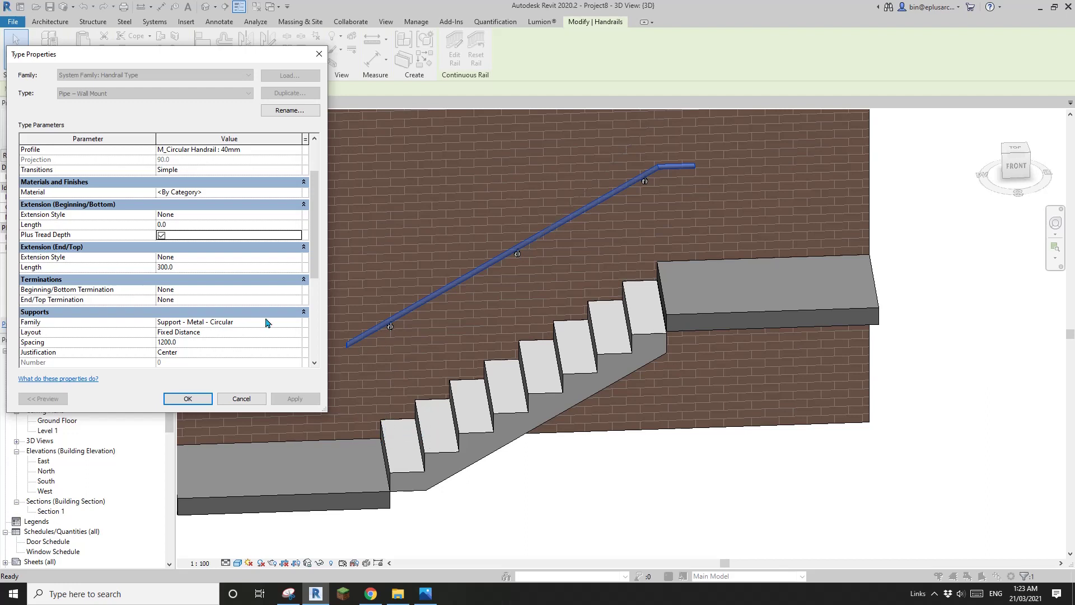
# - Set the beginning/bottom extension length of the handrail to 300, apply it, and move the type settings dialog clear of the railing
pyautogui.click(187, 224)
pyautogui.write('300')
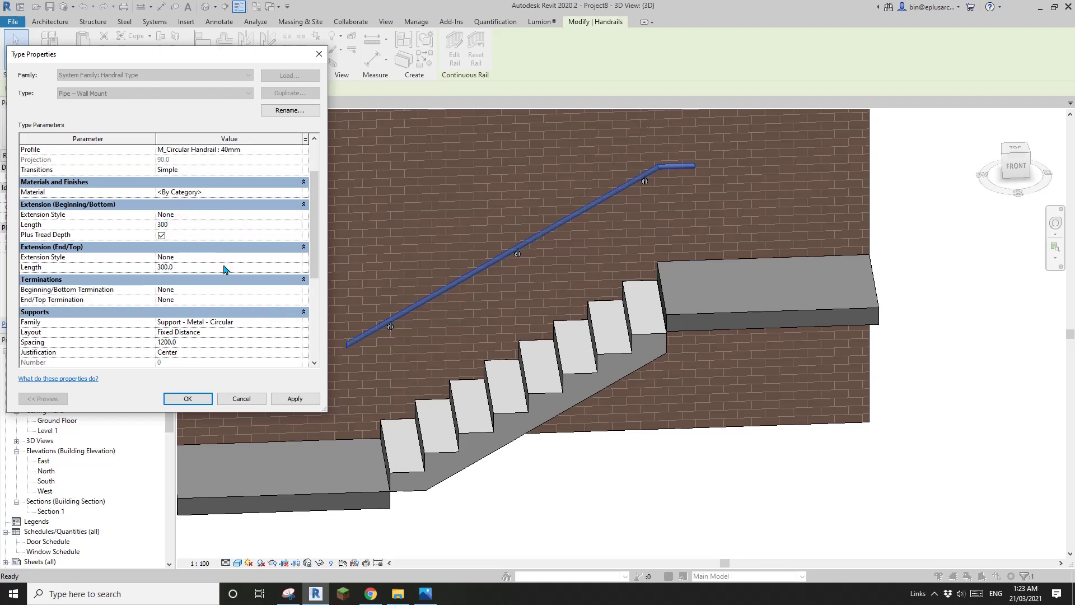
pyautogui.click(306, 400)
pyautogui.moveTo(262, 55); pyautogui.dragTo(945, 125)
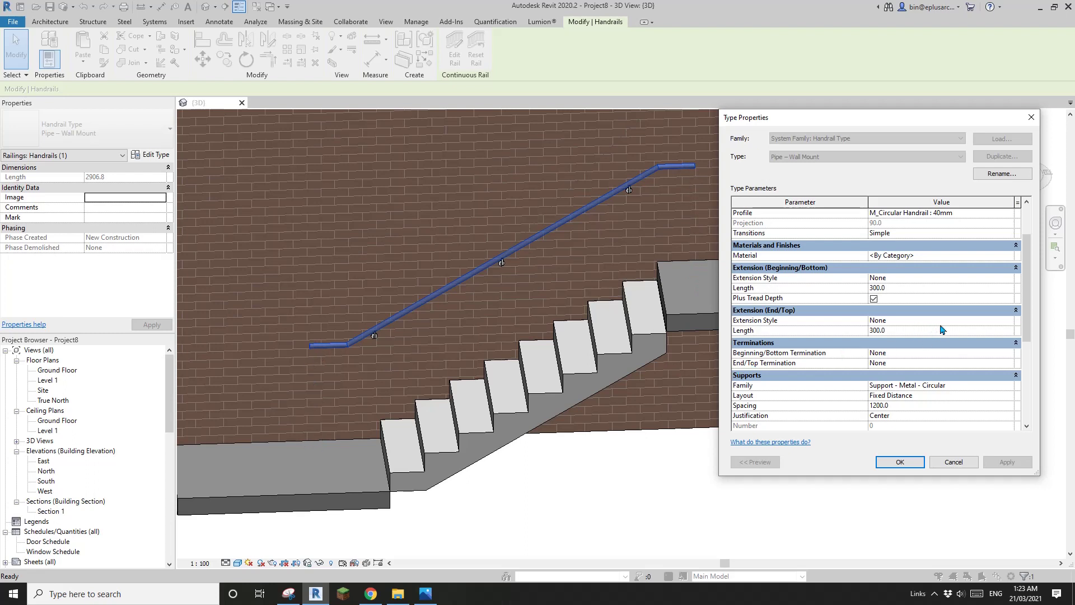
# - Try the Wall extension style at both the beginning/bottom and end/top of the handrail and apply it
pyautogui.click(990, 278)
pyautogui.click(1008, 278)
pyautogui.click(890, 297)
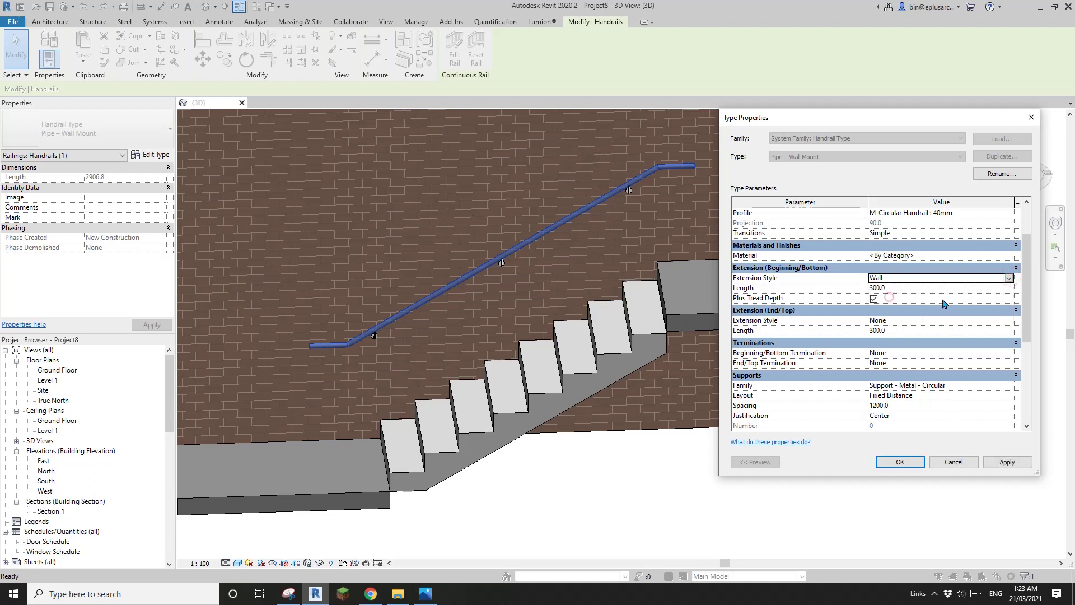
pyautogui.click(981, 320)
pyautogui.click(1008, 321)
pyautogui.click(902, 342)
pyautogui.click(1004, 461)
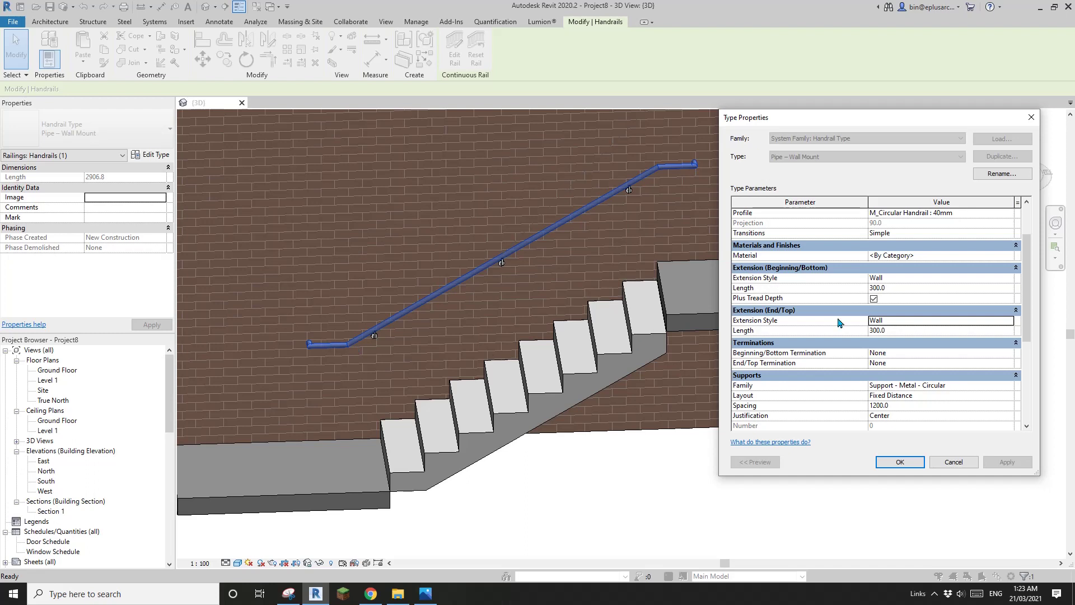
# - Try the Floor extension style at both the beginning/bottom and end/top of the handrail and apply it
pyautogui.click(1008, 277)
pyautogui.click(895, 304)
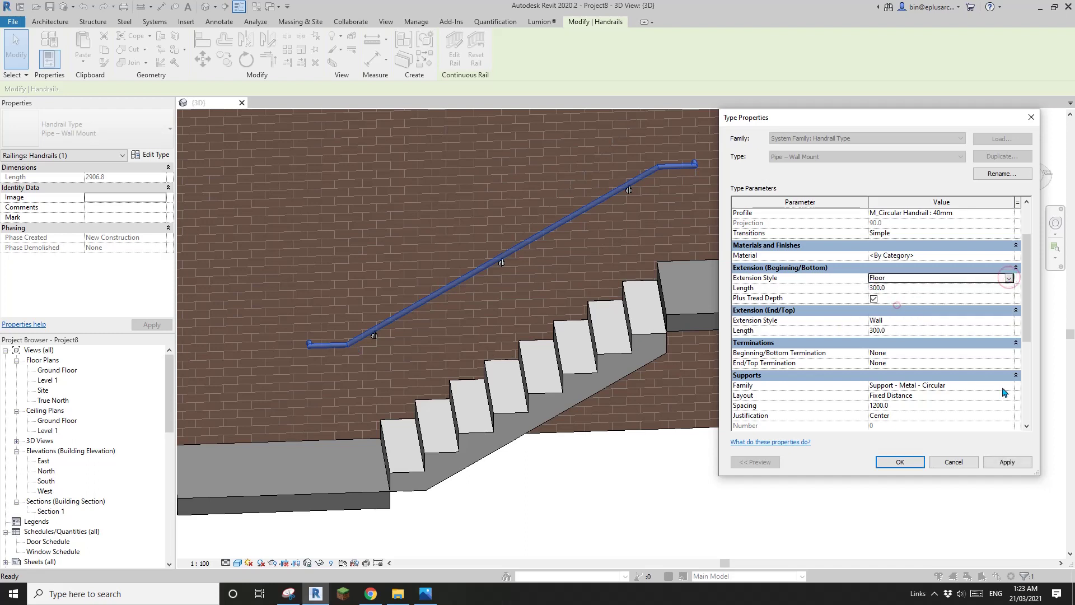
pyautogui.click(1009, 320)
pyautogui.click(900, 347)
pyautogui.click(1006, 461)
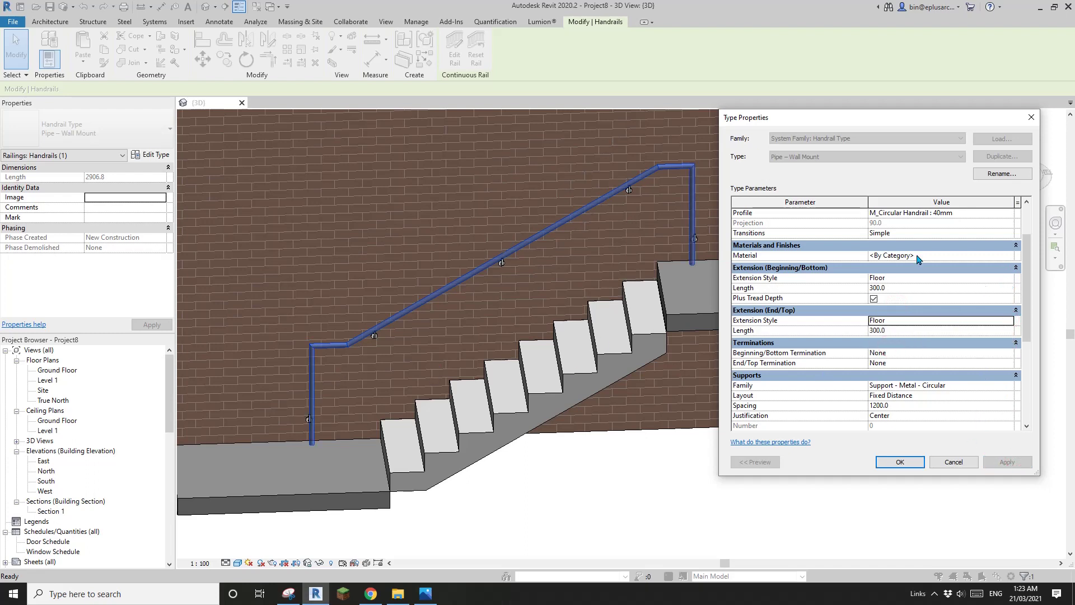
# - Set the handrail type's default join to Fillet with a fillet radius of 50 and accept the type settings
pyautogui.scroll(3, 1026, 263)
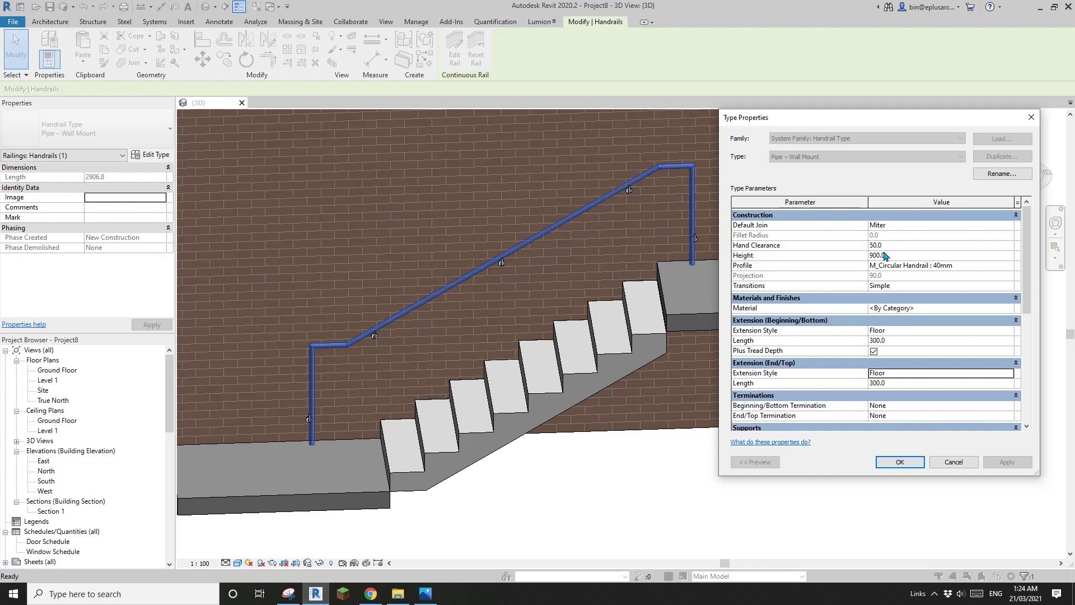
pyautogui.click(896, 225)
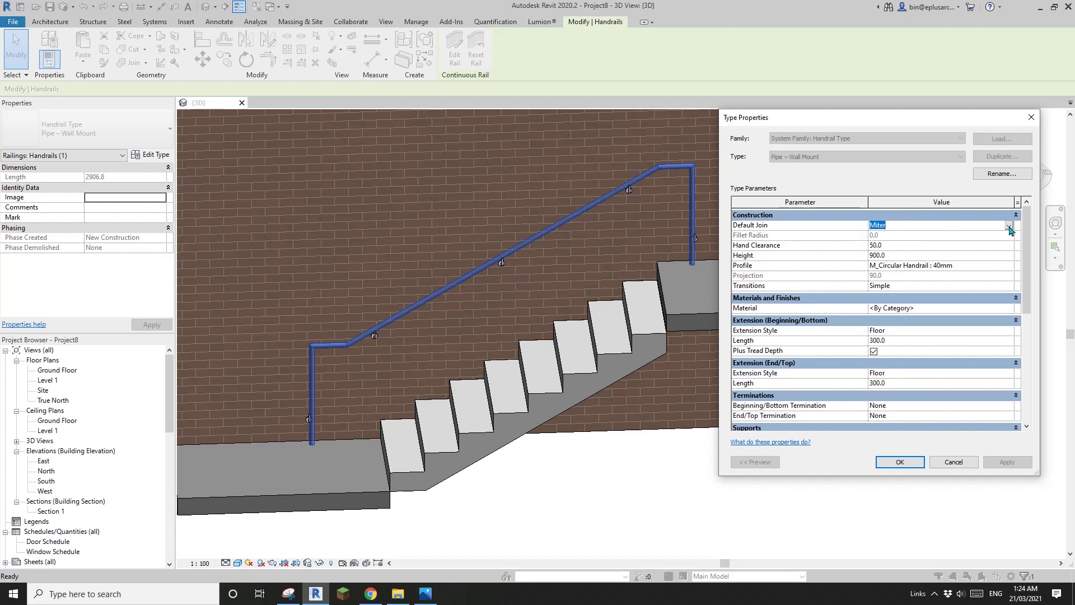
pyautogui.click(910, 225)
pyautogui.click(876, 243)
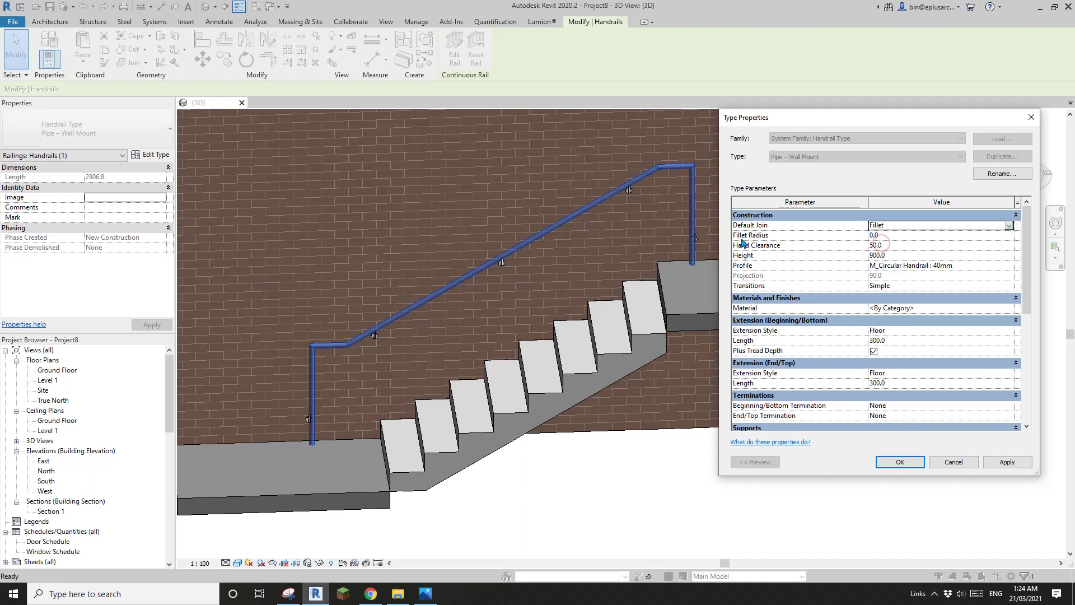
pyautogui.click(888, 235)
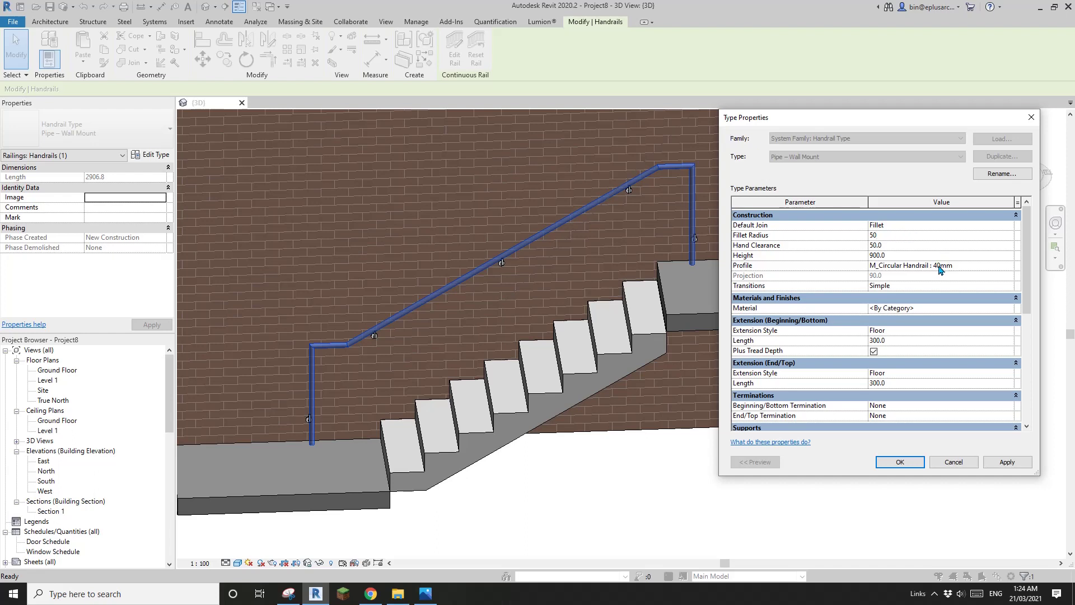
pyautogui.click(1006, 461)
pyautogui.click(912, 463)
# - Inspect the lower handrail bend, compare it with the terminations in Figure 26(C) of the AS 1428.1 PDF in Chrome, and return to Revit
pyautogui.keyDown('shift'); pyautogui.moveTo(560, 392); pyautogui.dragTo(448, 417, button='middle'); pyautogui.keyUp('shift')
pyautogui.press('Escape')
pyautogui.scroll(4, 392, 492)
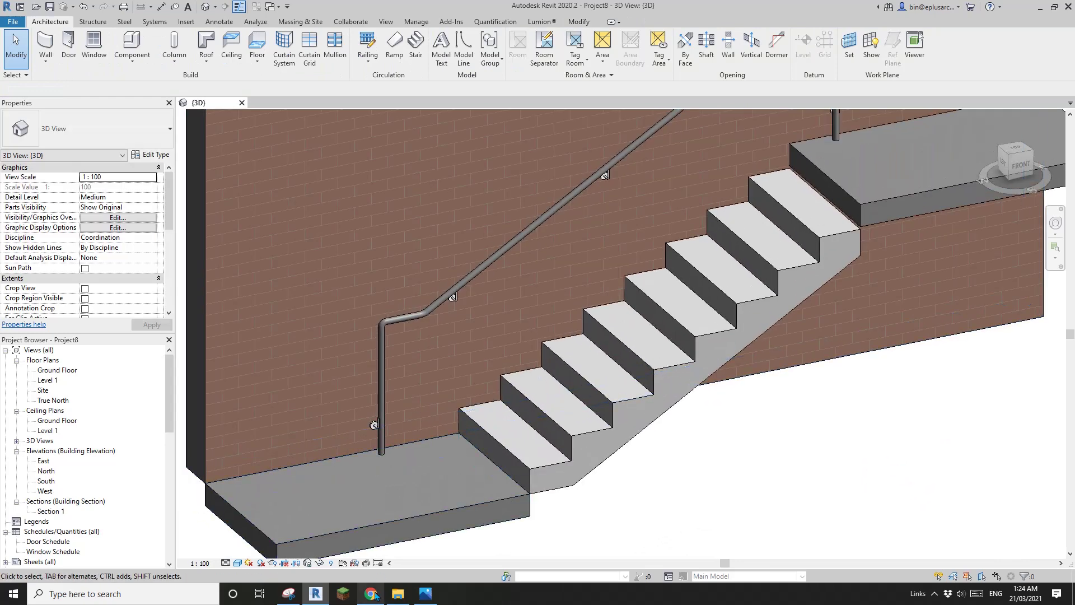
pyautogui.click(371, 594)
pyautogui.scroll(-7, 543, 413)
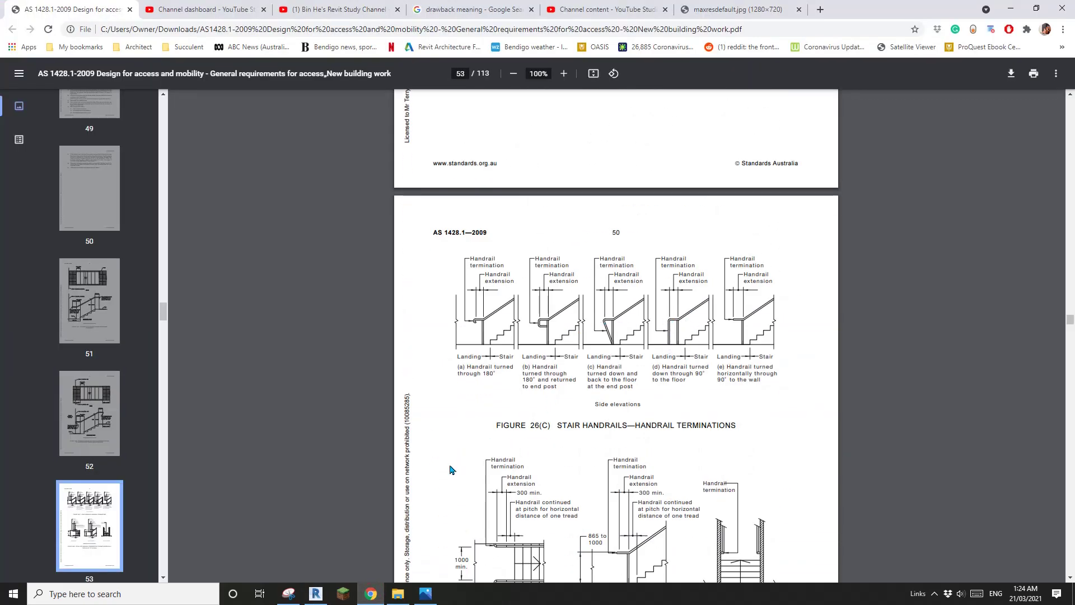
pyautogui.click(316, 593)
# - Unpin and delete the wall support on the vertical leg at the lower end of the handrail
pyautogui.keyDown('shift'); pyautogui.moveTo(439, 295); pyautogui.dragTo(456, 464, button='middle'); pyautogui.keyUp('shift')
pyautogui.scroll(4, 463, 459)
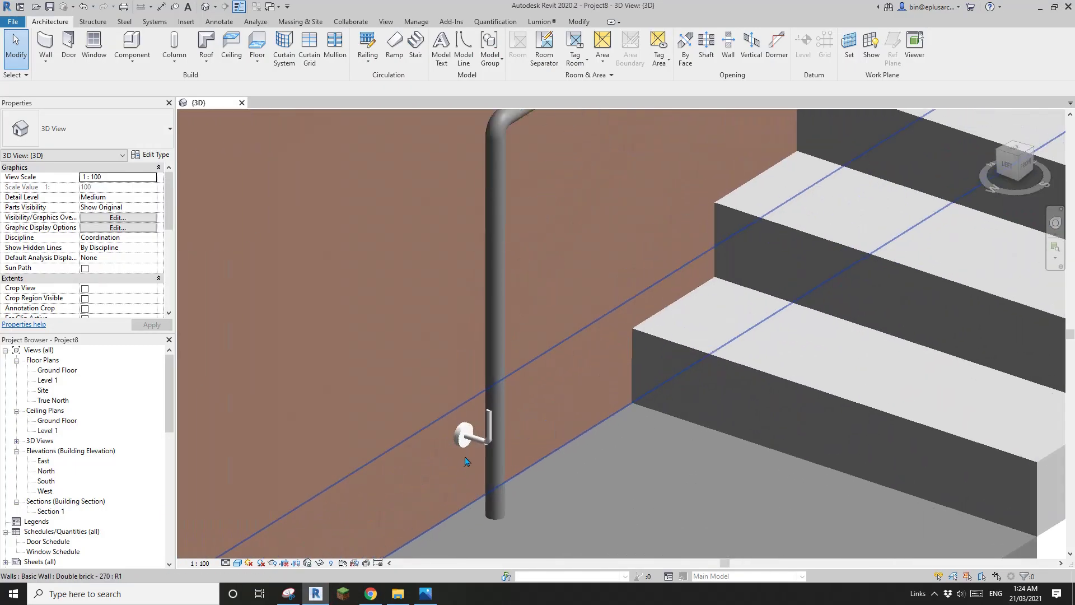
pyautogui.scroll(-2, 477, 441)
pyautogui.keyDown('shift'); pyautogui.moveTo(476, 445); pyautogui.dragTo(363, 397, button='middle'); pyautogui.keyUp('shift')
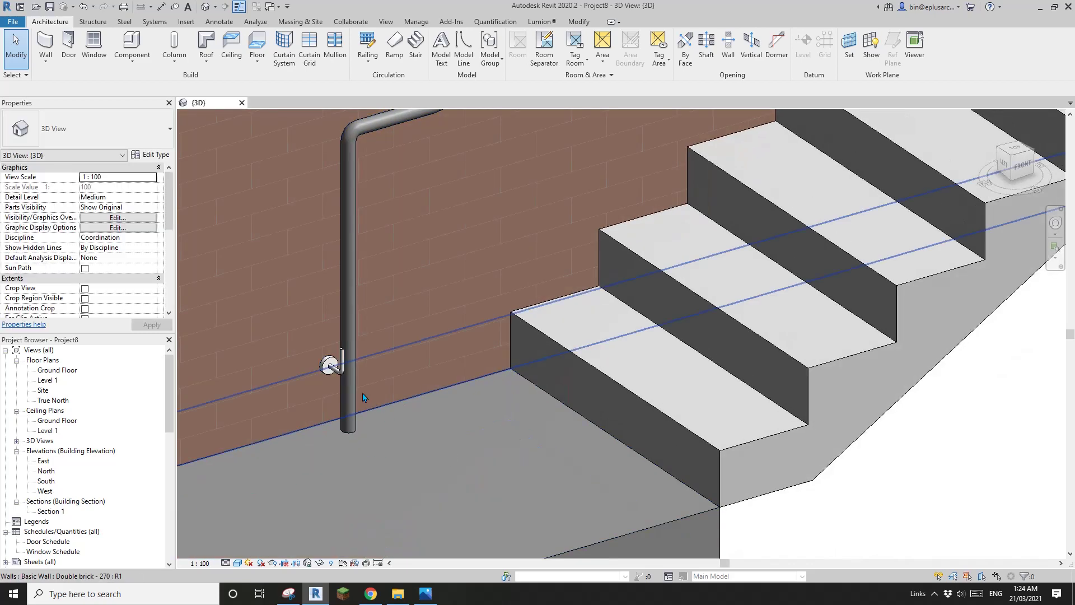
pyautogui.click(338, 374)
pyautogui.press('Escape')
pyautogui.click(327, 367)
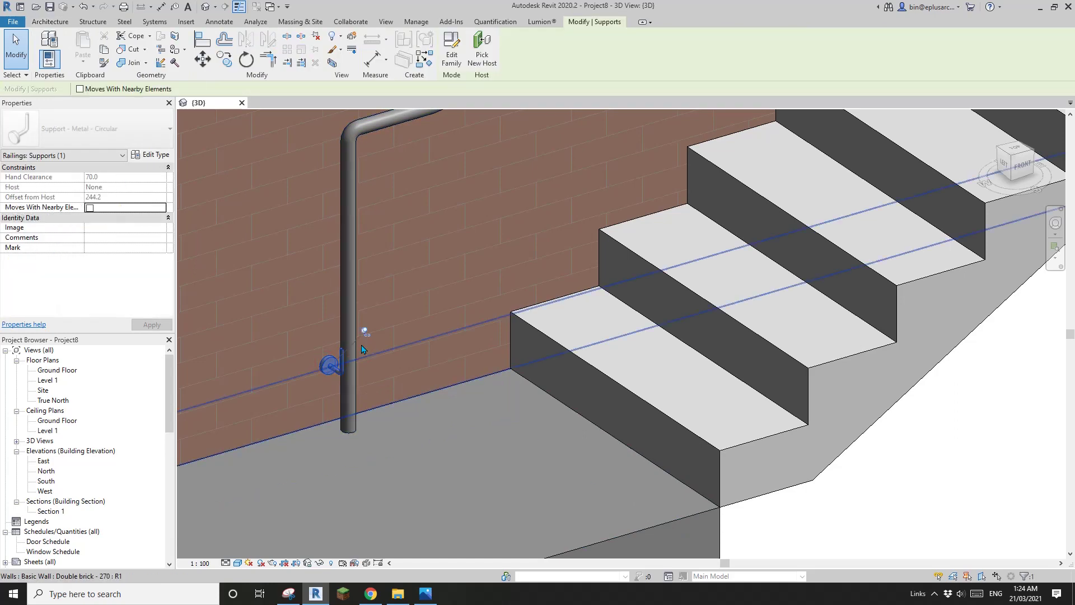
pyautogui.moveTo(365, 335); pyautogui.dragTo(372, 325)
pyautogui.press('Escape')
pyautogui.scroll(-2, 398, 320)
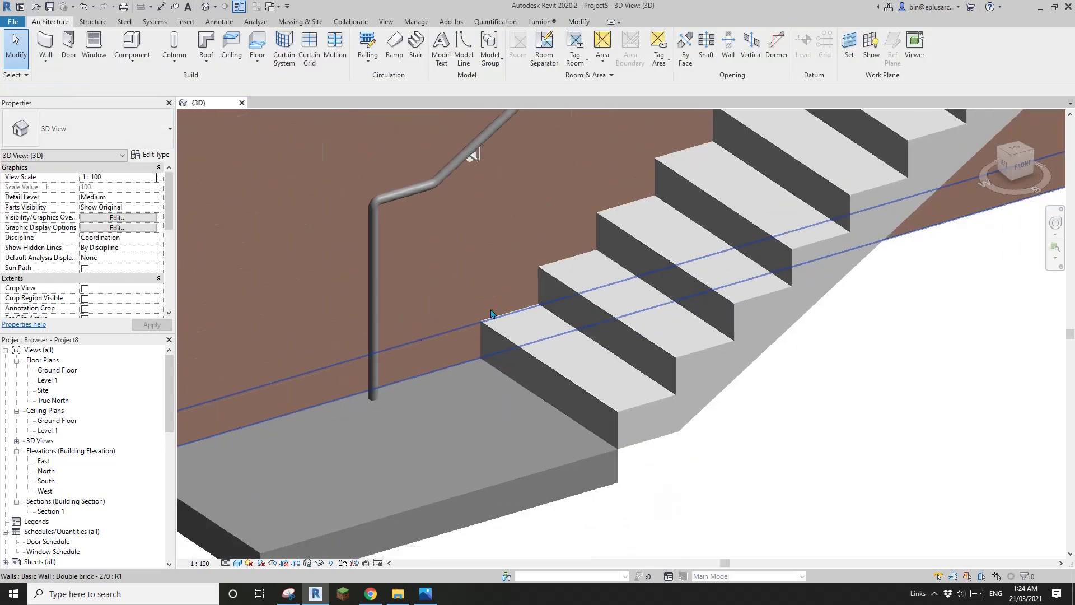
# - Unpin and delete the wall support on the vertical leg at the upper end of the handrail
pyautogui.moveTo(582, 267); pyautogui.dragTo(417, 465, button='middle')
pyautogui.scroll(5, 546, 397)
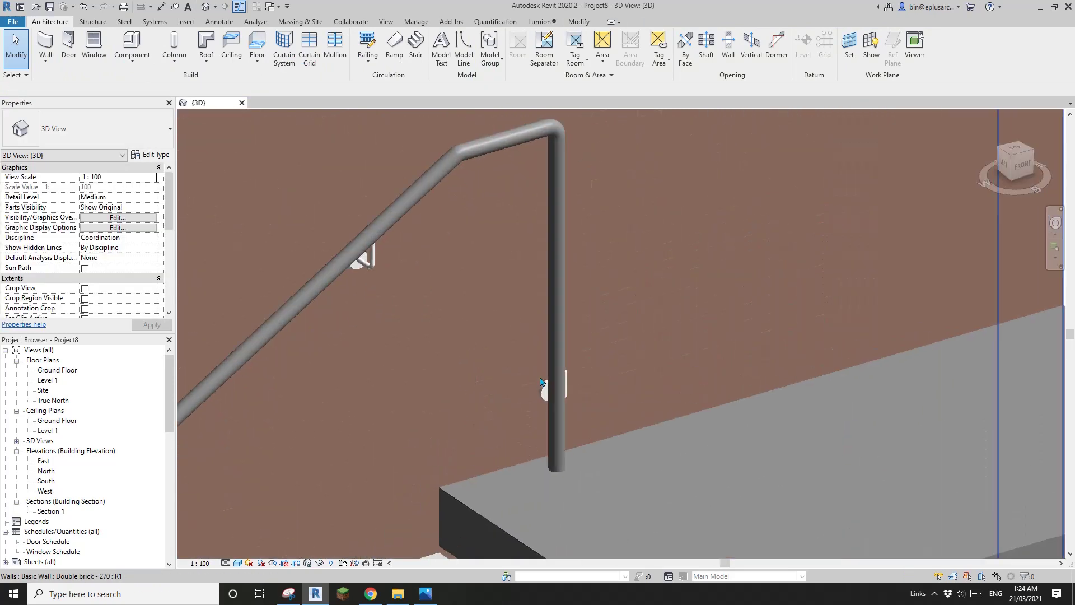
pyautogui.click(546, 395)
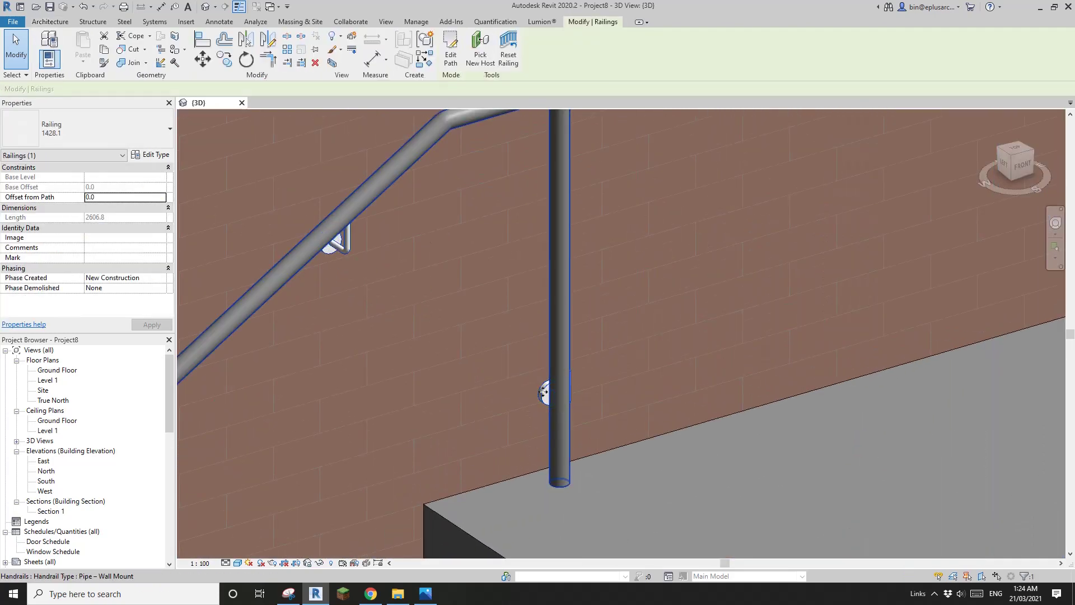
pyautogui.click(545, 394)
pyautogui.click(544, 392)
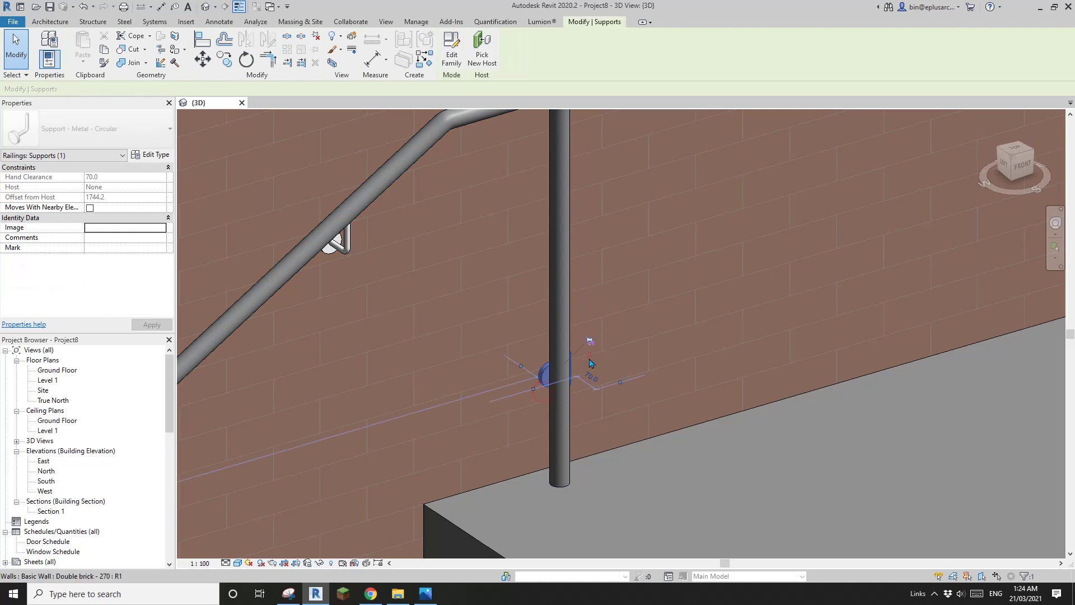
pyautogui.scroll(-3, 560, 371)
pyautogui.press('Delete')
# - Unpin the lowest support on the sloped part of the handrail and move it up along the rail
pyautogui.scroll(-3, 507, 430)
pyautogui.keyDown('shift'); pyautogui.moveTo(507, 430); pyautogui.dragTo(359, 347, button='middle'); pyautogui.keyUp('shift')
pyautogui.scroll(4, 352, 357)
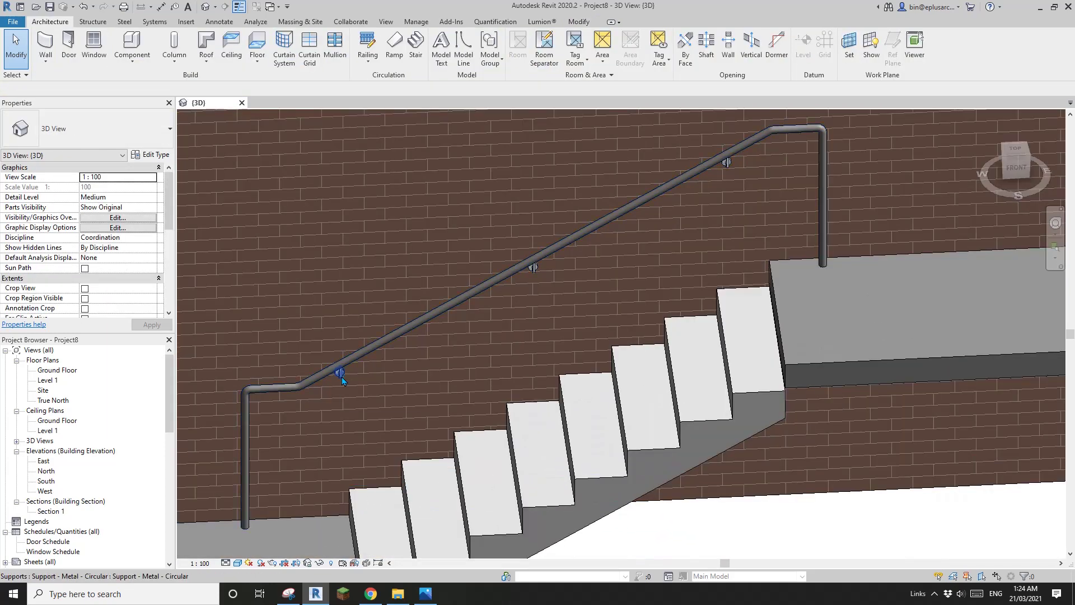
pyautogui.click(340, 372)
pyautogui.scroll(2, 421, 339)
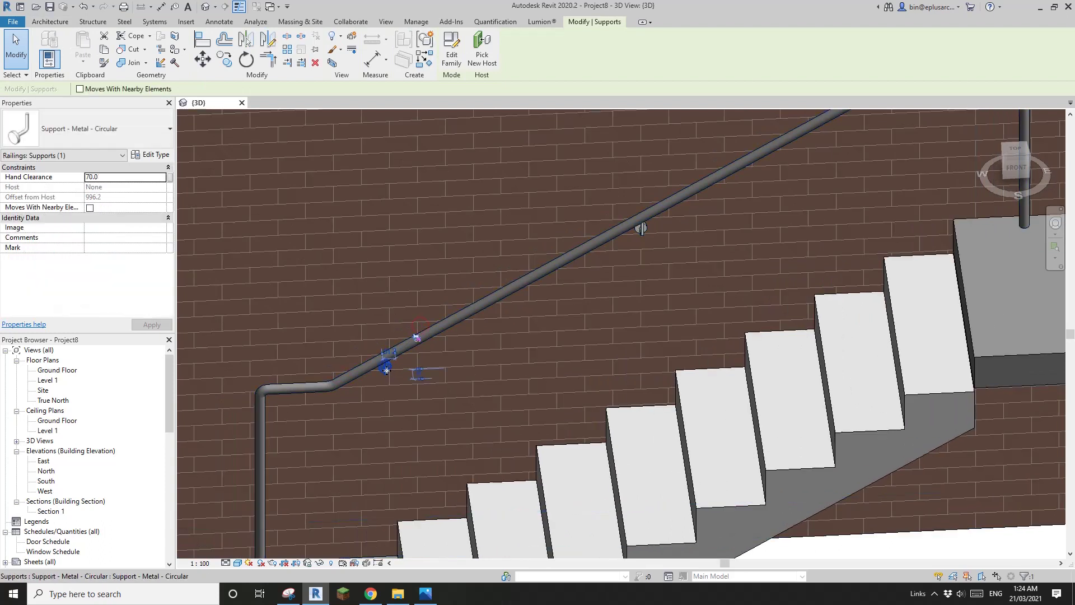
pyautogui.moveTo(386, 367); pyautogui.dragTo(465, 339)
pyautogui.press('Escape')
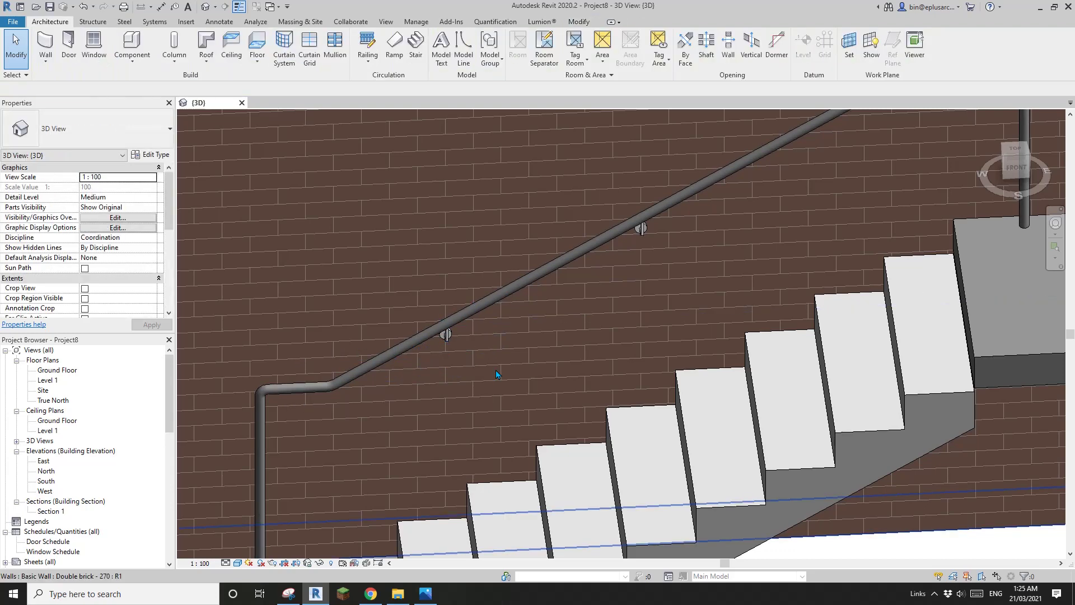
# - Pin the lowest sloped-rail support again to restore its original position near the lower bend
pyautogui.scroll(-3, 496, 369)
pyautogui.scroll(3, 482, 366)
pyautogui.click(465, 361)
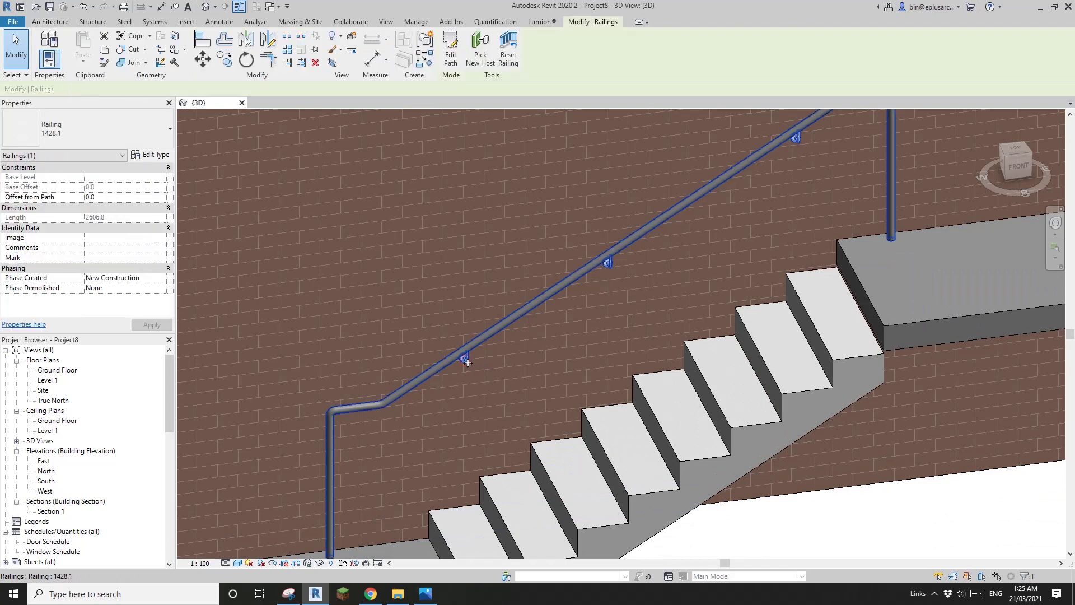
pyautogui.click(467, 361)
pyautogui.click(467, 361)
pyautogui.click(467, 361)
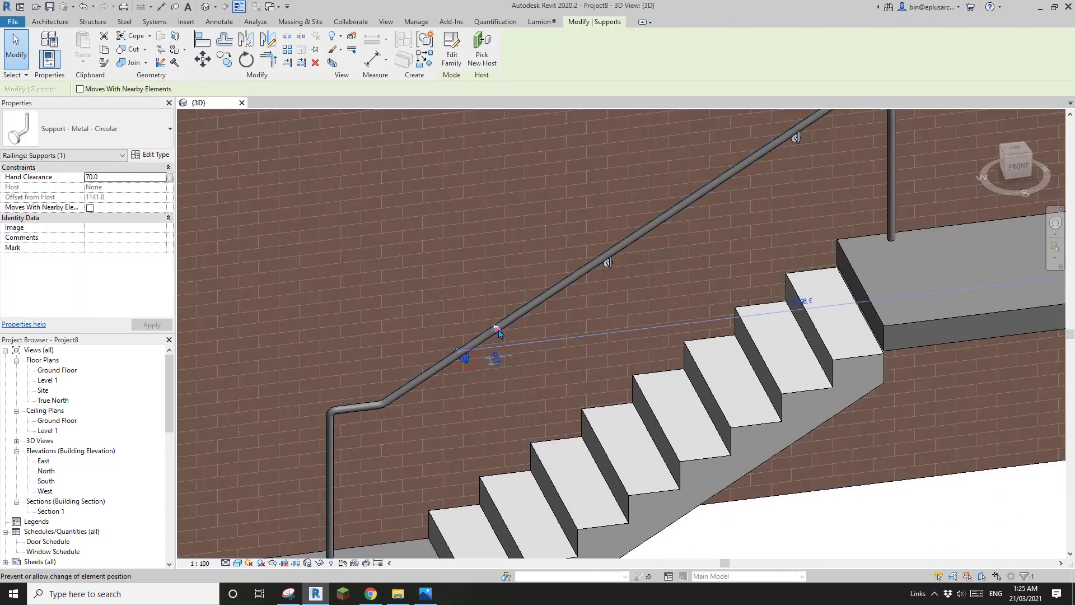
pyautogui.moveTo(467, 361); pyautogui.dragTo(424, 389)
pyautogui.scroll(-3, 420, 381)
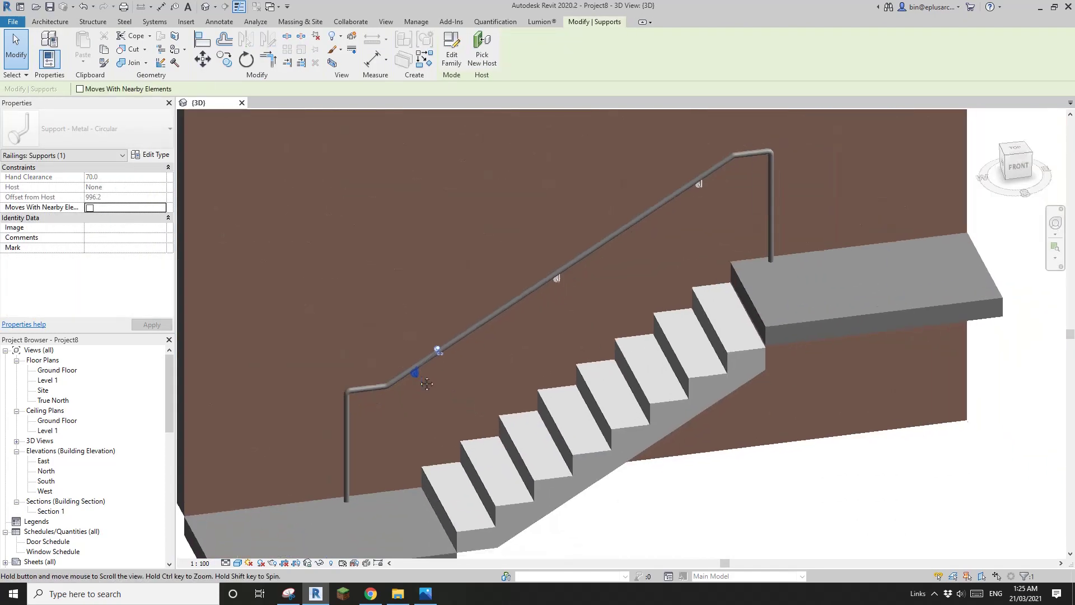
pyautogui.scroll(3, 415, 375)
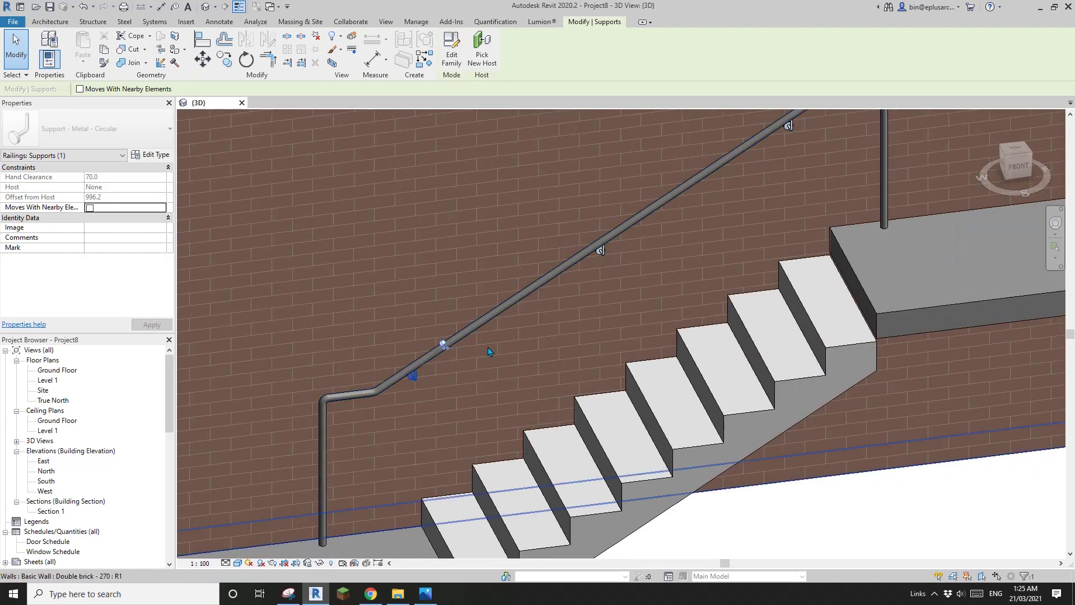
pyautogui.press('Escape')
# - Set both the beginning/bottom and end/top extension styles of the Pipe – Wall Mount handrail type to None and accept the settings
pyautogui.scroll(-3, 478, 349)
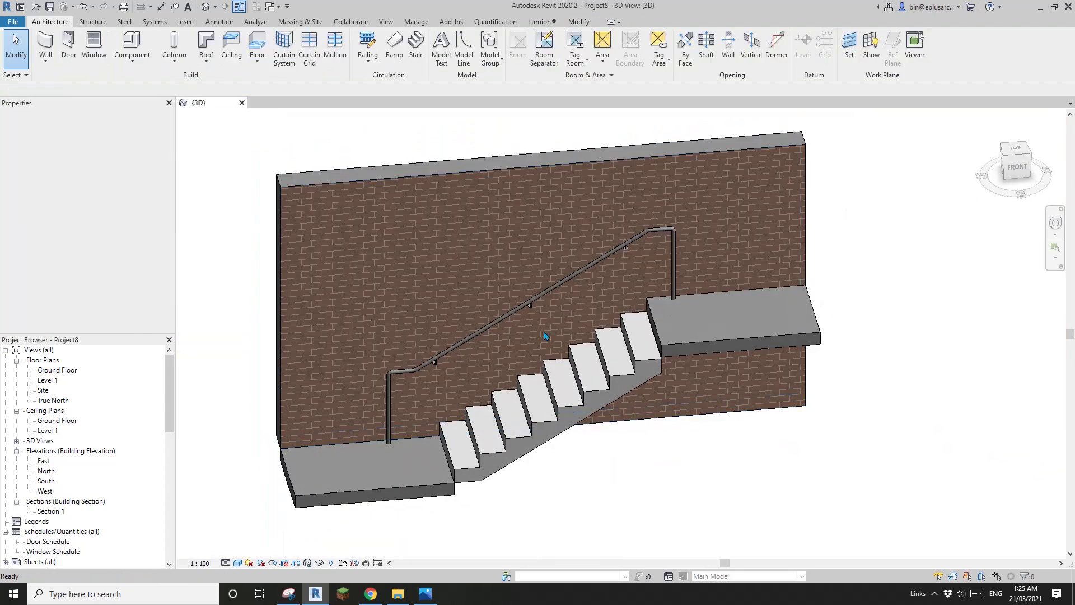
pyautogui.keyDown('shift'); pyautogui.moveTo(532, 347); pyautogui.dragTo(525, 320, button='middle'); pyautogui.keyUp('shift')
pyautogui.scroll(3, 526, 321)
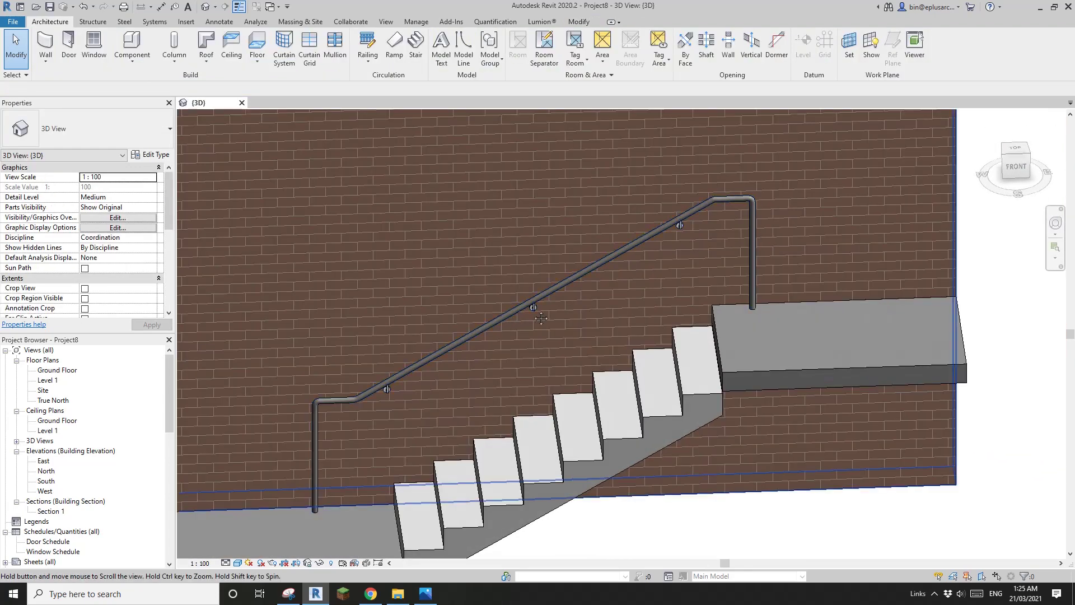
pyautogui.moveTo(541, 317); pyautogui.dragTo(514, 315, button='middle')
pyautogui.click(479, 321)
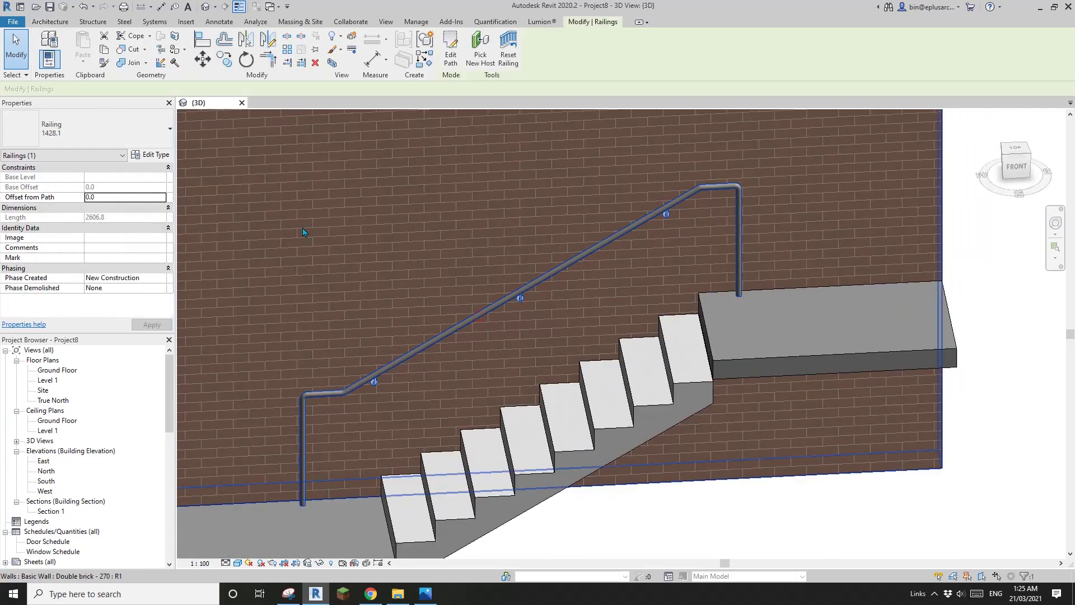
pyautogui.press('Escape')
pyautogui.click(550, 313)
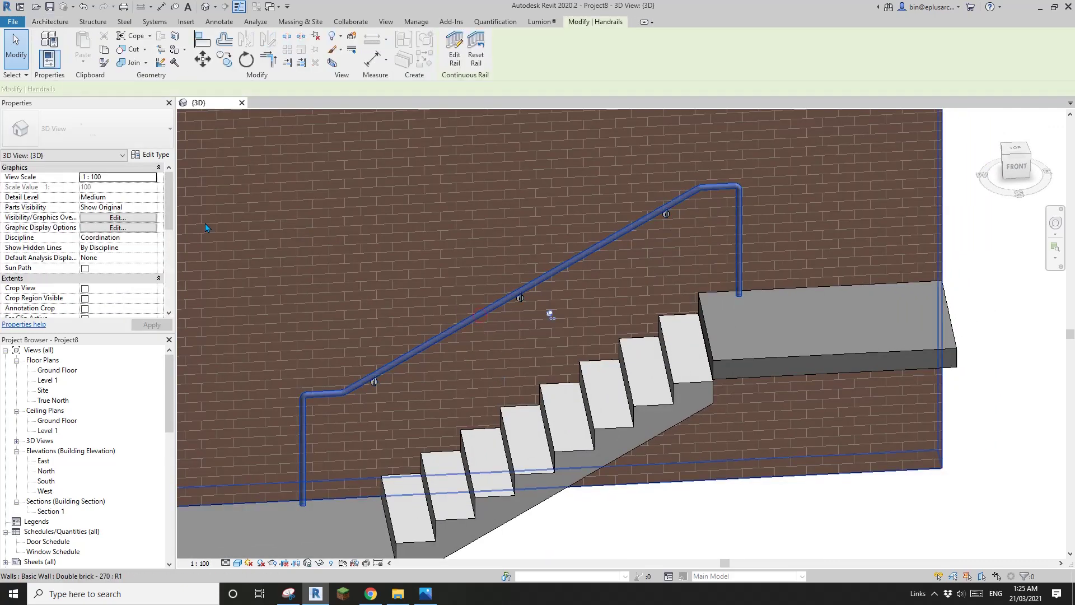
pyautogui.click(152, 156)
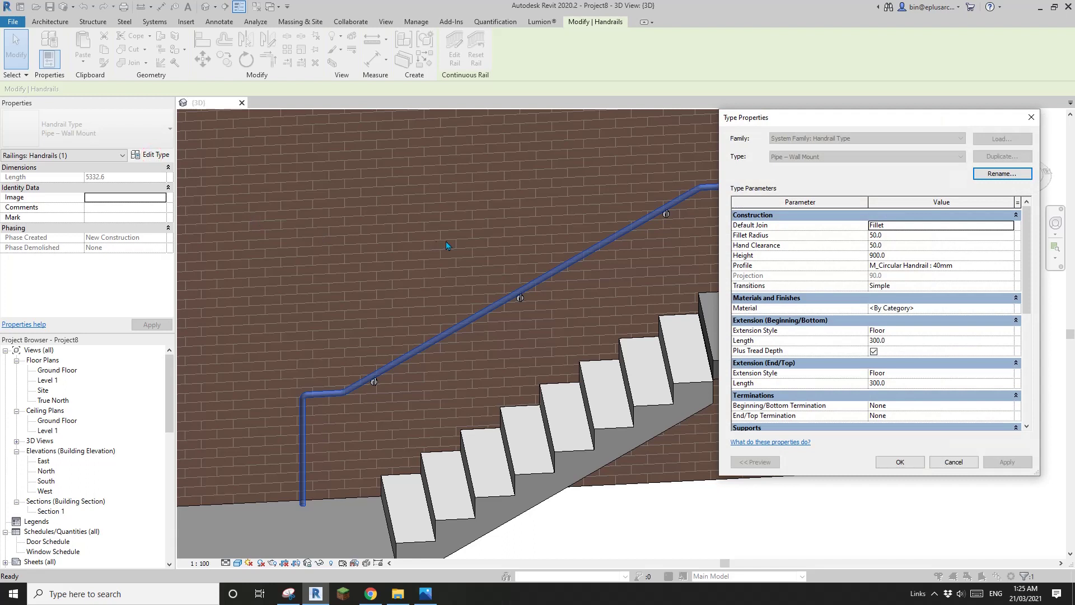
pyautogui.click(1010, 330)
pyautogui.click(885, 342)
pyautogui.click(1009, 373)
pyautogui.click(887, 383)
pyautogui.click(900, 462)
# - Review the handrail ends, check the 180° turn-downs in Figure 26(B) of the AS 1428.1 PDF in Chrome, and return to Revit
pyautogui.scroll(-2, 391, 554)
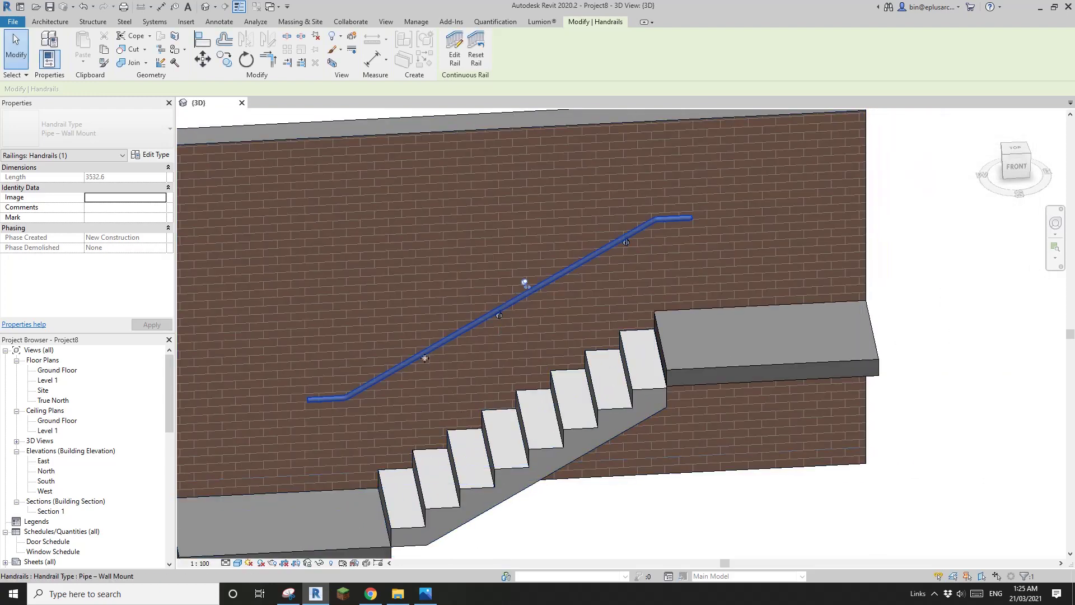
pyautogui.keyDown('shift'); pyautogui.moveTo(377, 383); pyautogui.dragTo(371, 440, button='middle'); pyautogui.keyUp('shift')
pyautogui.keyDown('shift'); pyautogui.moveTo(387, 517); pyautogui.dragTo(407, 539, button='middle'); pyautogui.keyUp('shift')
pyautogui.click(379, 597)
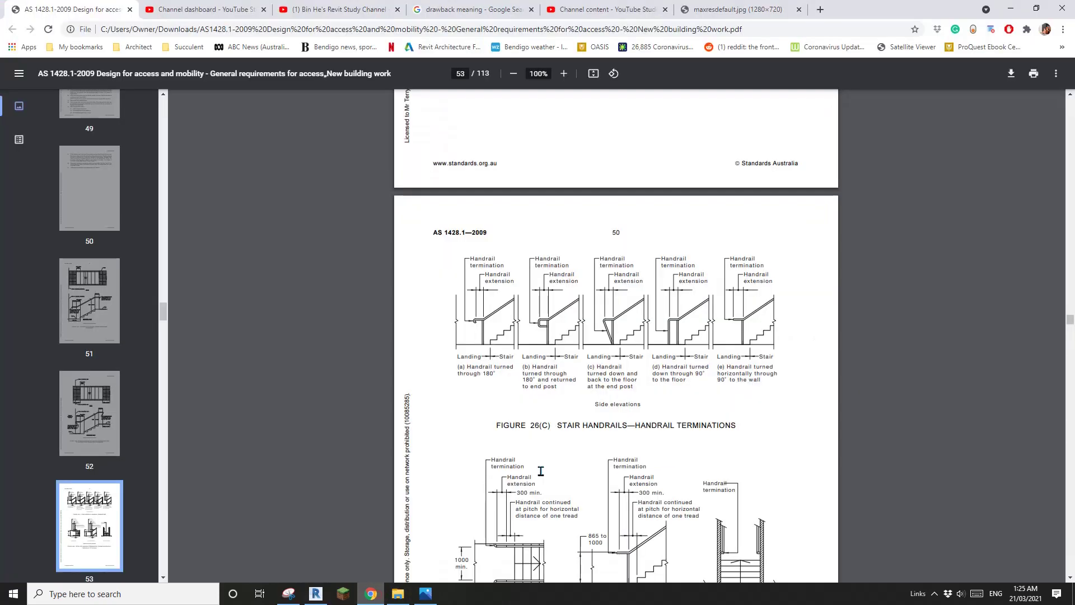
pyautogui.scroll(7, 610, 392)
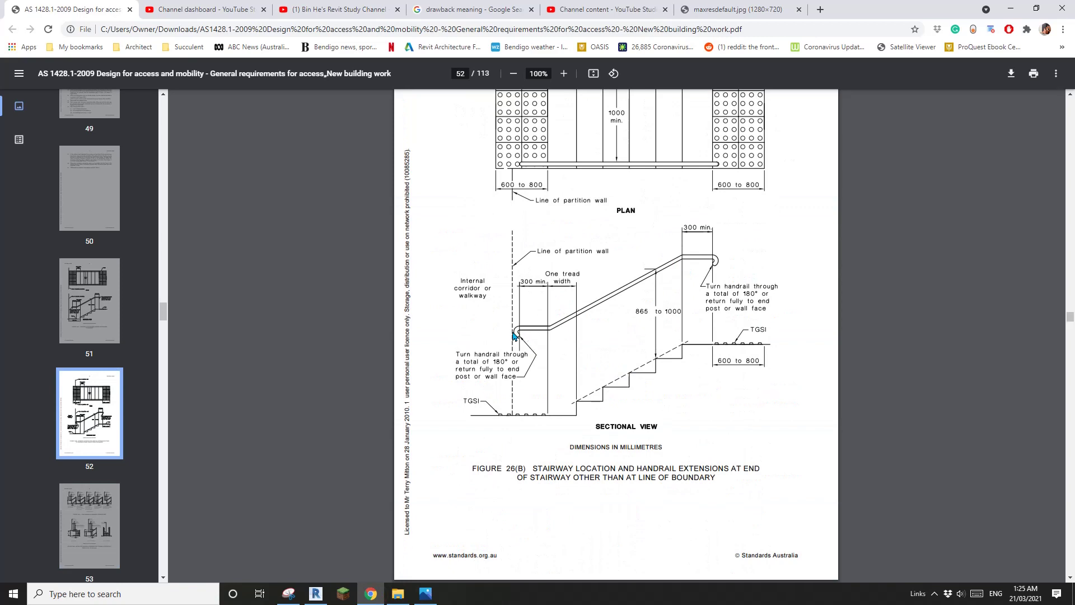
pyautogui.click(316, 594)
# - Select the wall-mounted handrail within the 1428.1 railing and open its continuous rail path for editing
pyautogui.scroll(5, 525, 357)
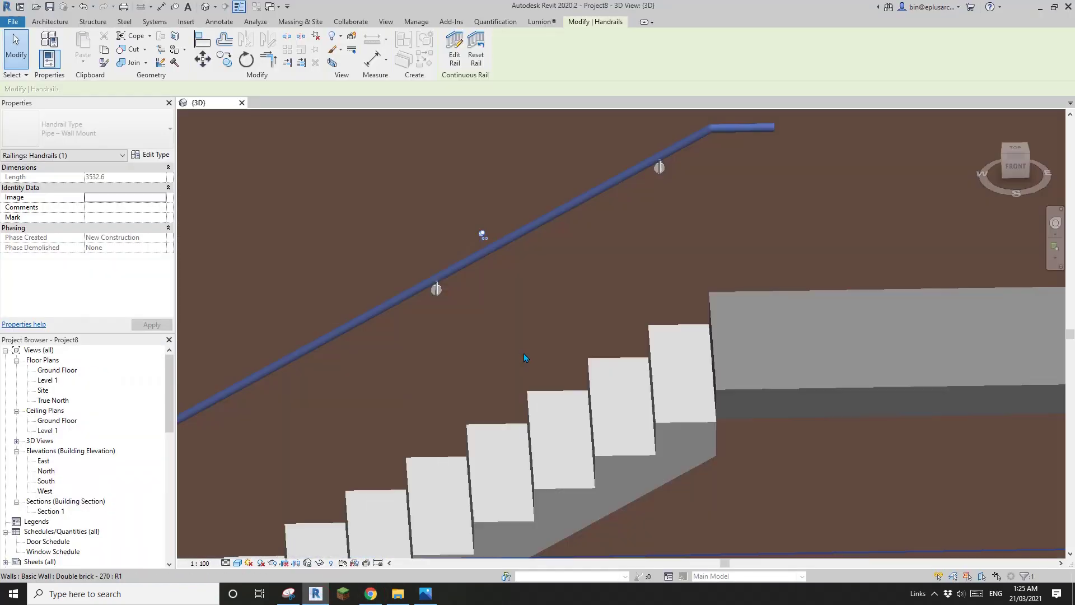
pyautogui.press('Escape')
pyautogui.keyDown('shift'); pyautogui.moveTo(519, 338); pyautogui.dragTo(584, 330, button='middle'); pyautogui.keyUp('shift')
pyautogui.click(582, 256)
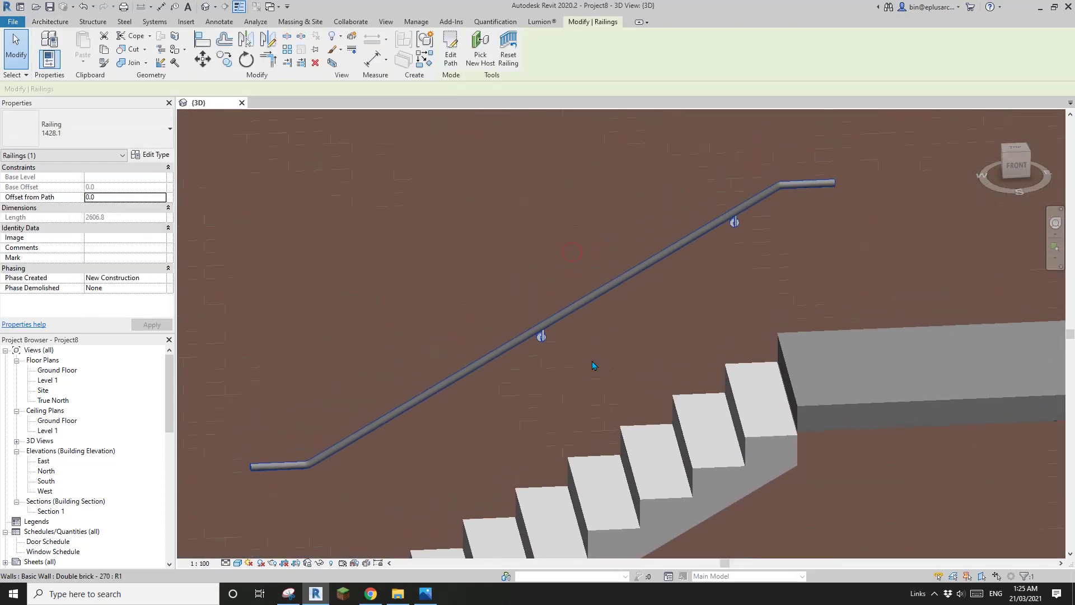
pyautogui.scroll(-3, 594, 365)
pyautogui.scroll(1, 560, 291)
pyautogui.moveTo(560, 291); pyautogui.dragTo(538, 254, button='middle')
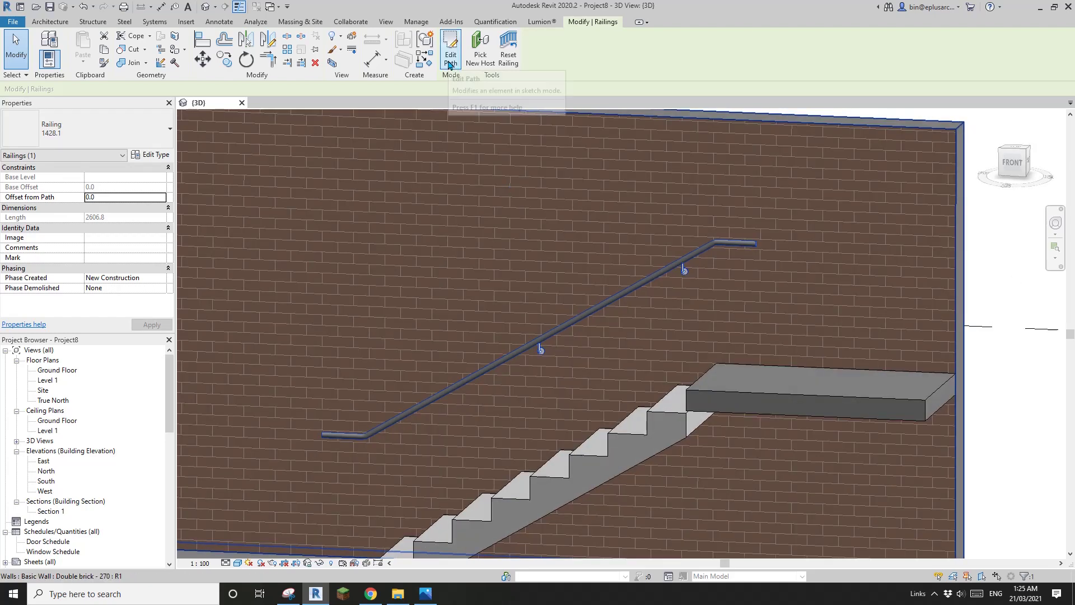
pyautogui.click(655, 280)
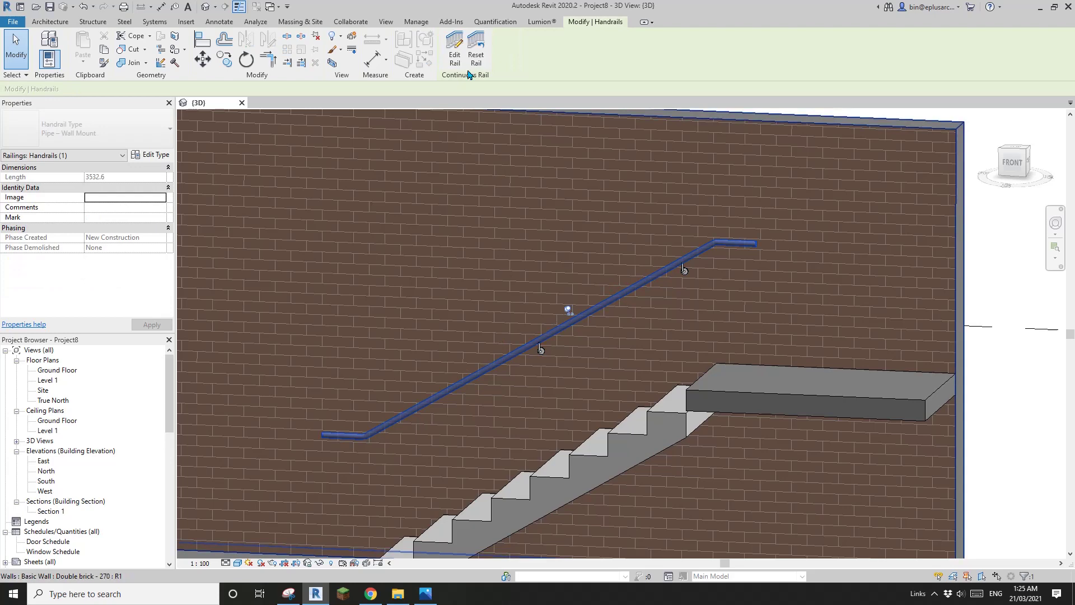
pyautogui.click(454, 49)
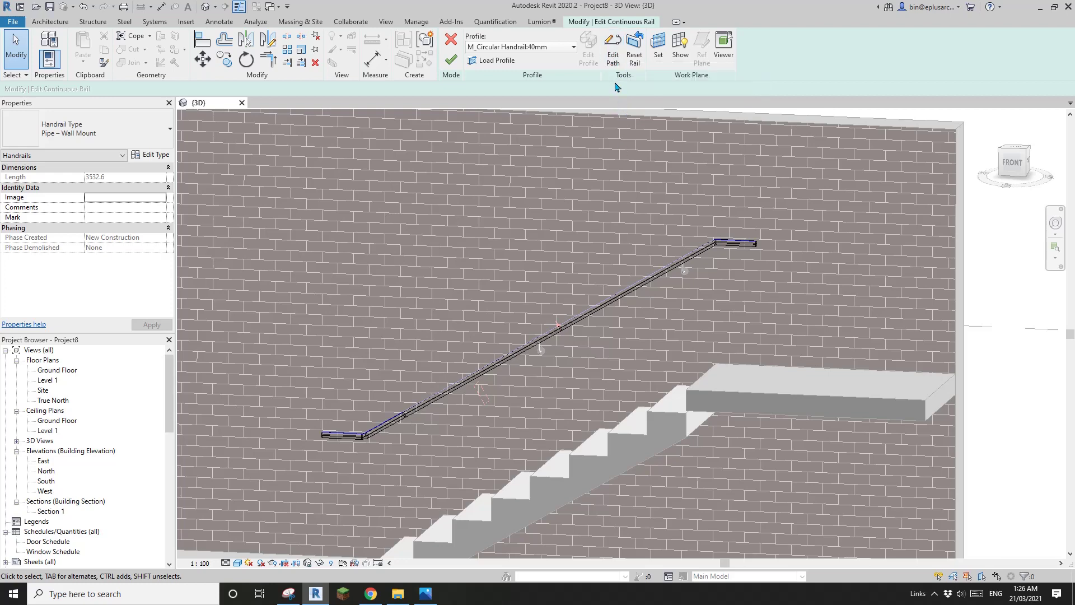
pyautogui.click(613, 59)
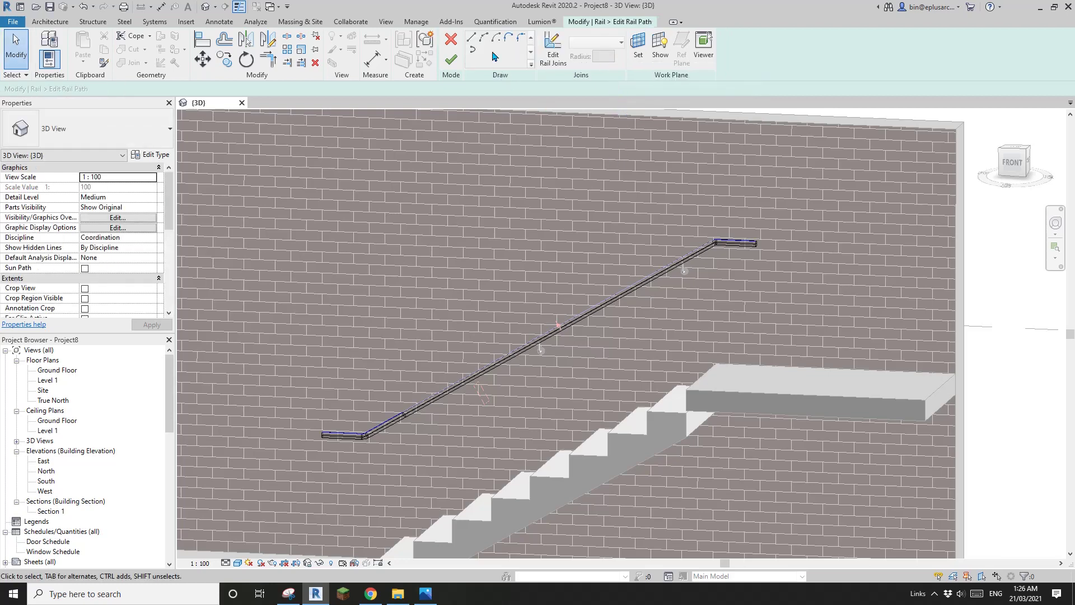
# - Sketch a downward 180° start-end-radius arc from the end of the handrail's top horizontal extension
pyautogui.click(483, 37)
pyautogui.scroll(3, 722, 246)
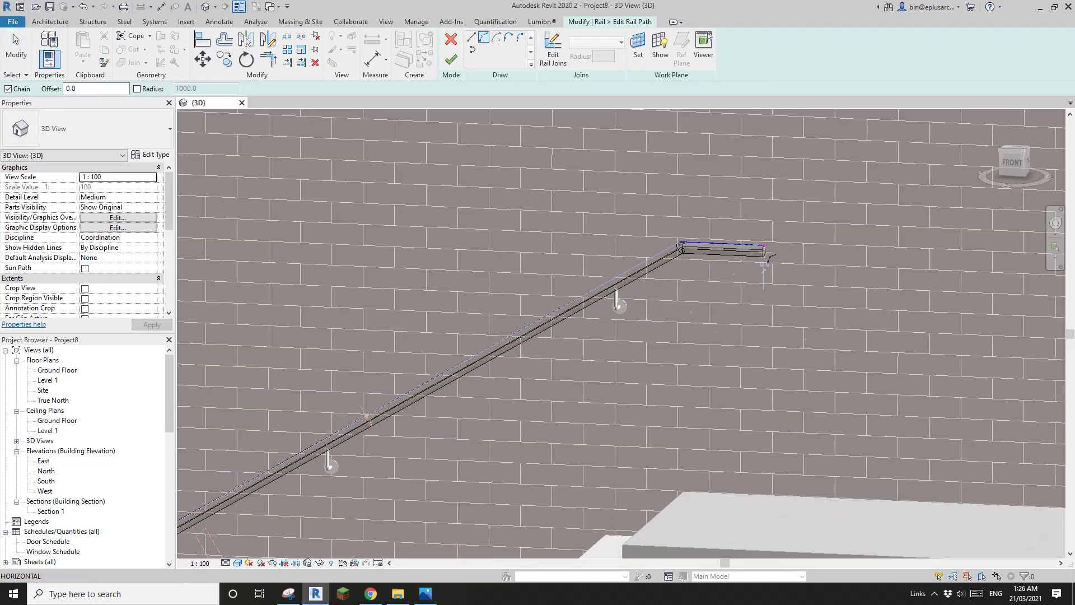
pyautogui.click(768, 254)
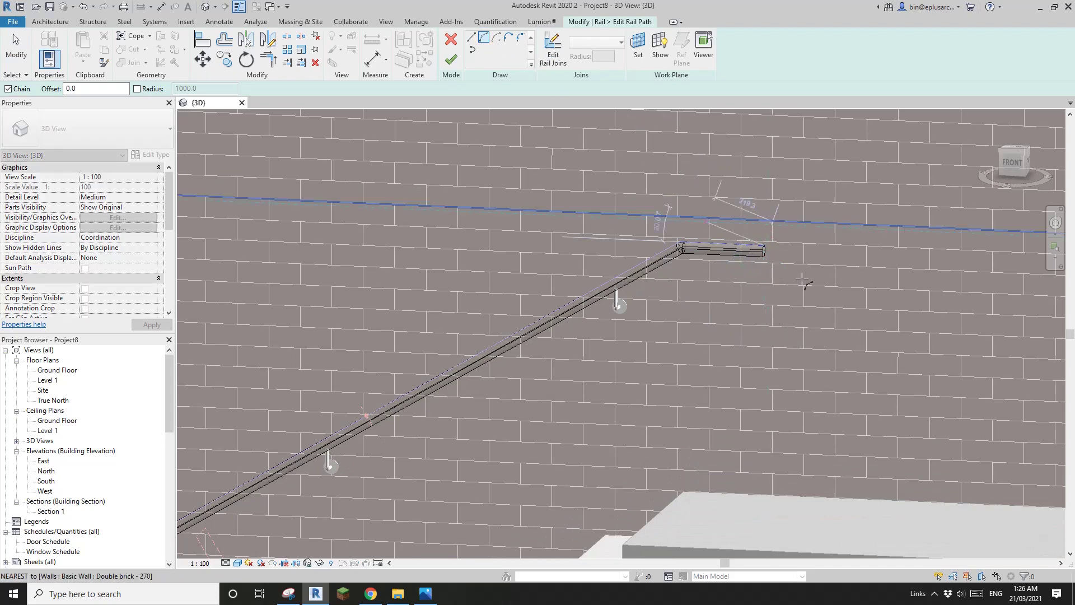
pyautogui.click(765, 278)
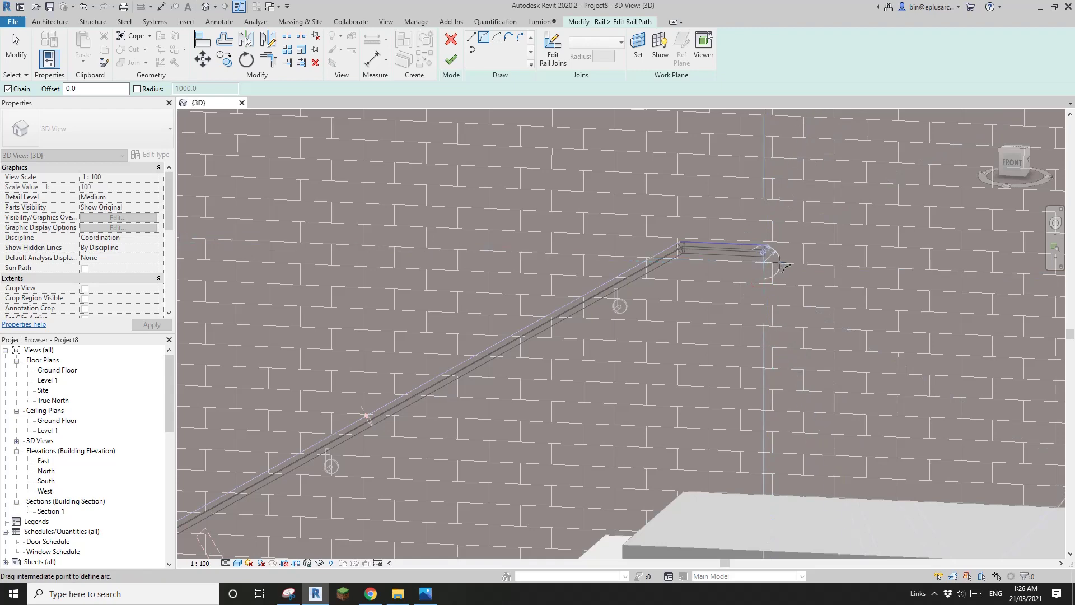
pyautogui.click(782, 263)
pyautogui.scroll(-3, 787, 267)
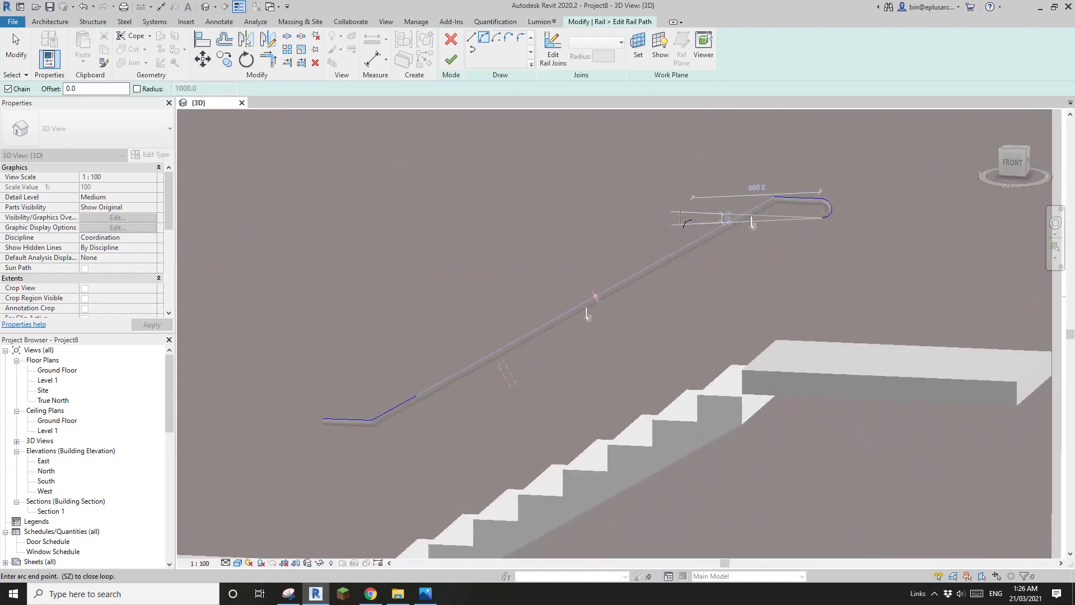
pyautogui.press('Escape')
# - Sketch a downward 180° arc with a drop of about 120 mm at the handrail's bottom end and finish the rail edit
pyautogui.scroll(4, 329, 399)
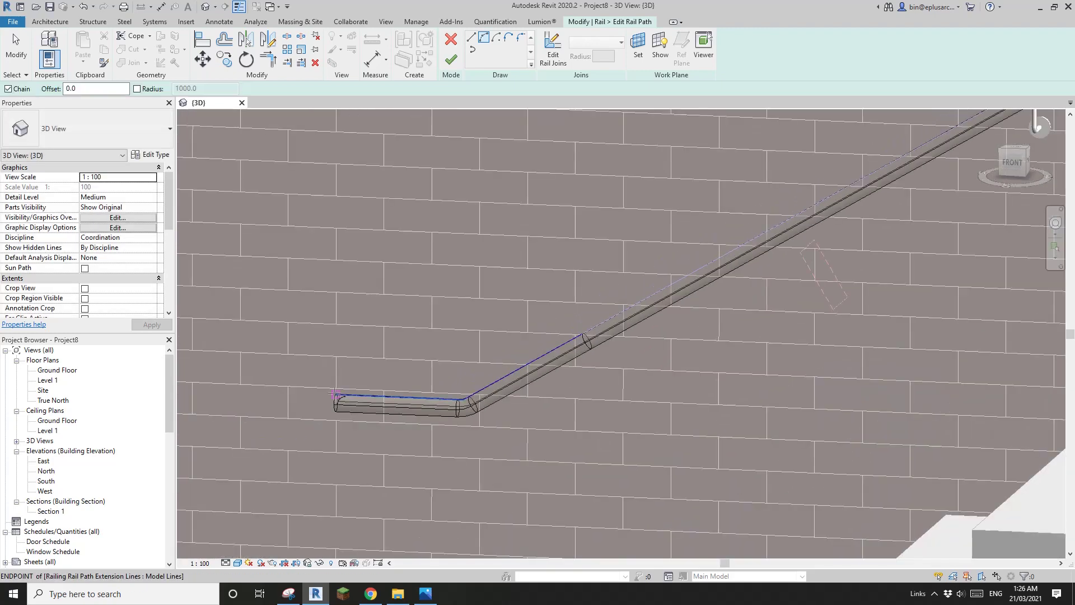
pyautogui.click(336, 394)
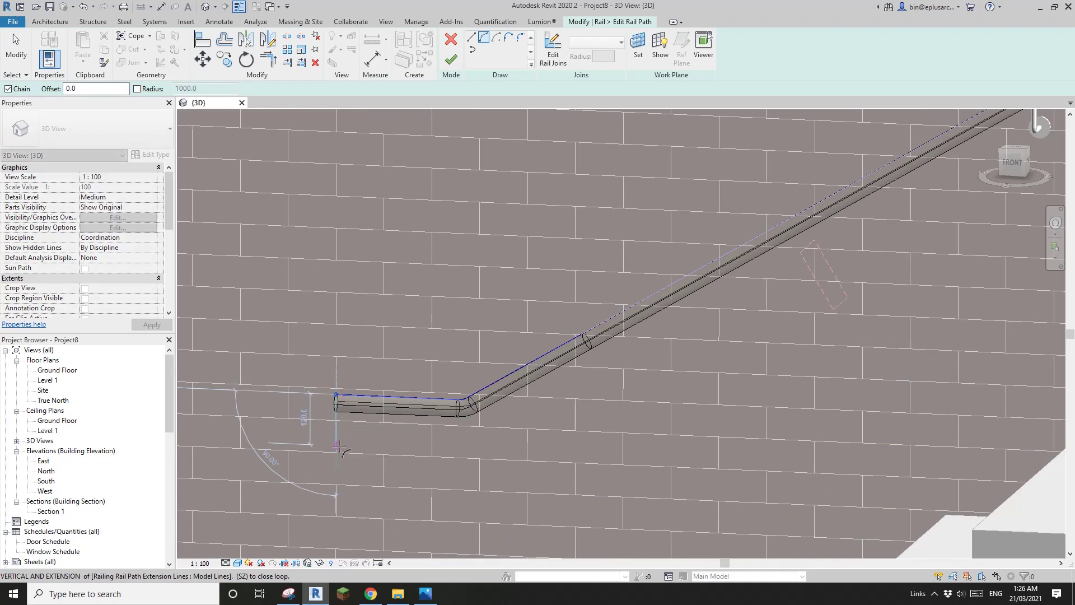
pyautogui.click(336, 445)
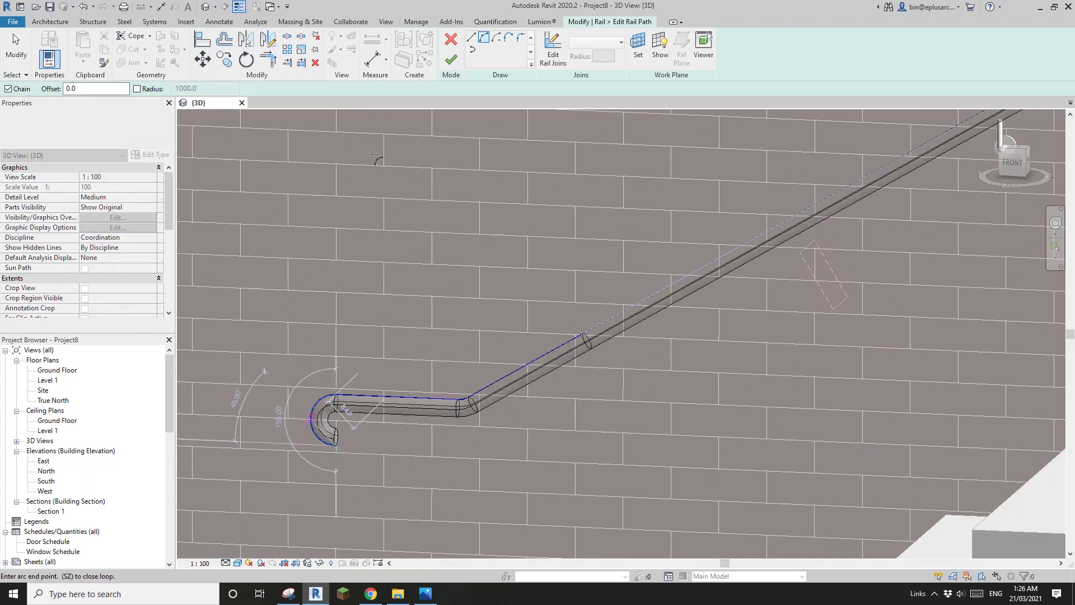
pyautogui.click(442, 64)
pyautogui.click(451, 59)
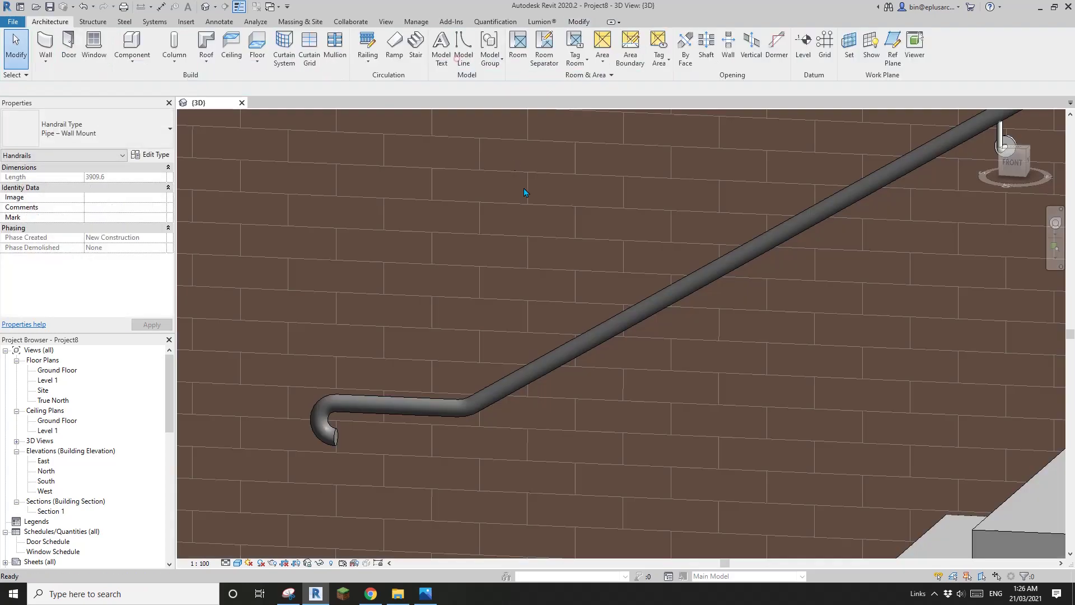
# - Inspect the turned-down terminations at both handrail ends from several angles in the 3D view
pyautogui.moveTo(500, 283)
pyautogui.keyDown('shift'); pyautogui.mouseDown(button='middle')
pyautogui.moveTo(508, 307)
pyautogui.moveTo(569, 252)
pyautogui.moveTo(509, 353)
pyautogui.moveTo(477, 374)
pyautogui.moveTo(560, 305)
pyautogui.moveTo(625, 331)
pyautogui.mouseUp(button='middle'); pyautogui.keyUp('shift')
pyautogui.scroll(3, 717, 289)
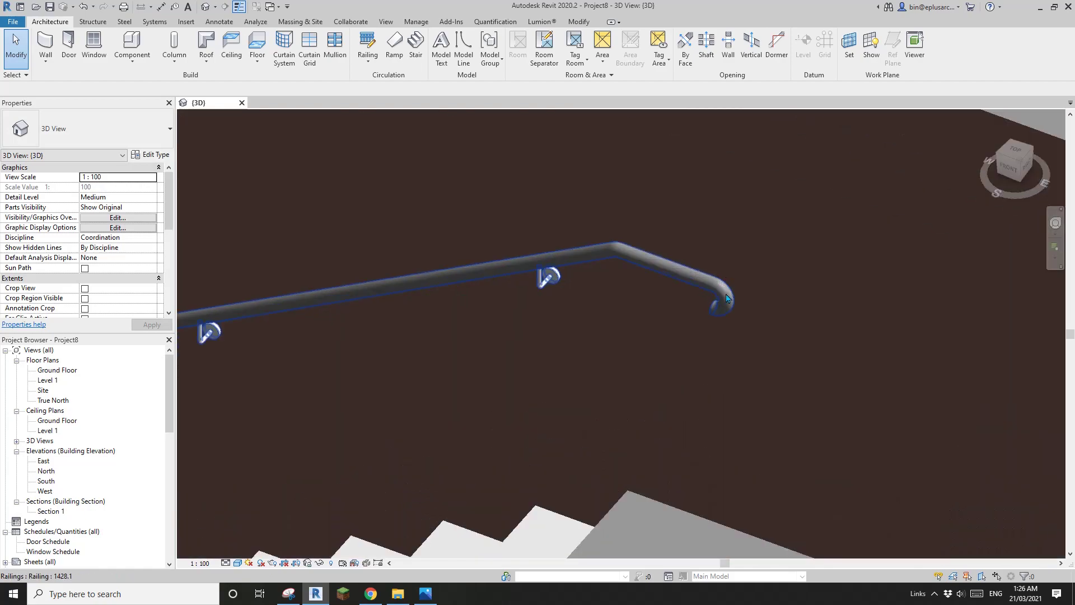
pyautogui.scroll(-5, 685, 275)
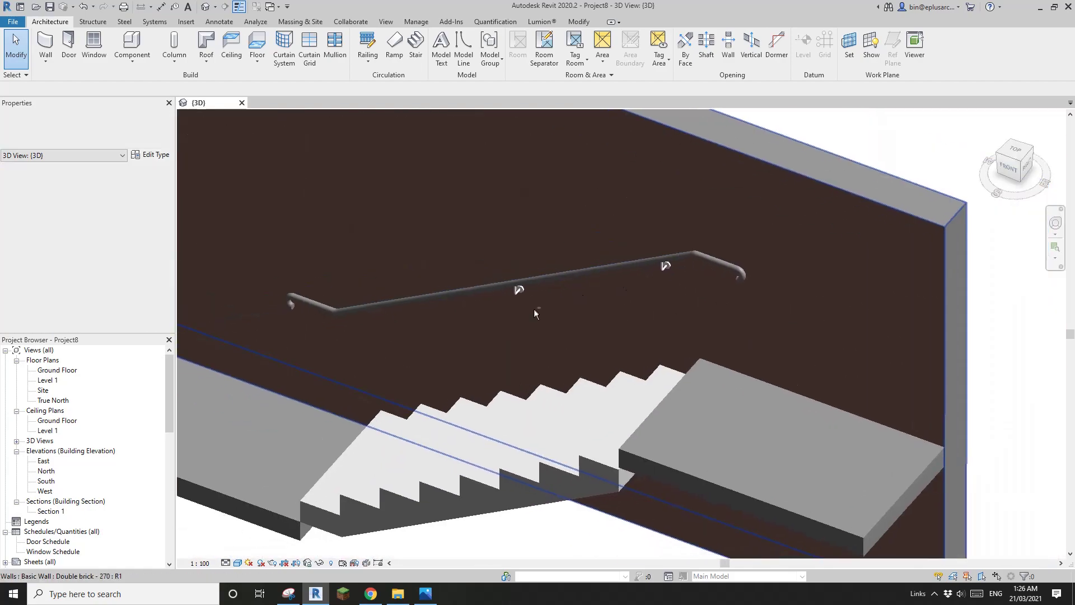
pyautogui.keyDown('shift'); pyautogui.moveTo(685, 275); pyautogui.dragTo(591, 298, button='middle'); pyautogui.keyUp('shift')
pyautogui.scroll(-2, 591, 298)
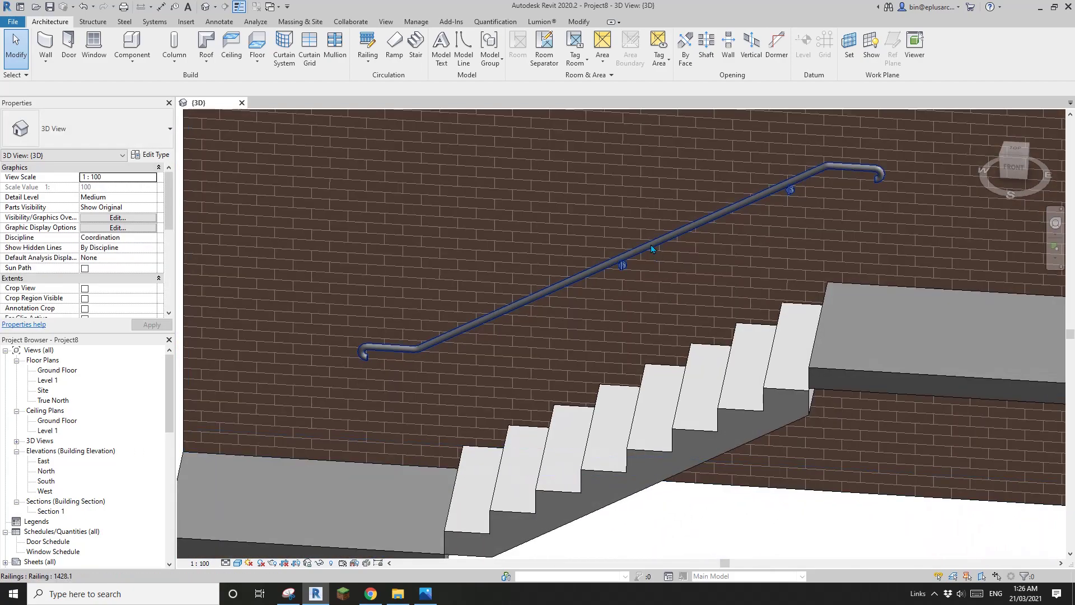
pyautogui.click(649, 247)
pyautogui.scroll(-1, 644, 254)
pyautogui.scroll(3, 645, 262)
pyautogui.keyDown('shift'); pyautogui.moveTo(645, 263); pyautogui.dragTo(605, 277, button='middle'); pyautogui.keyUp('shift')
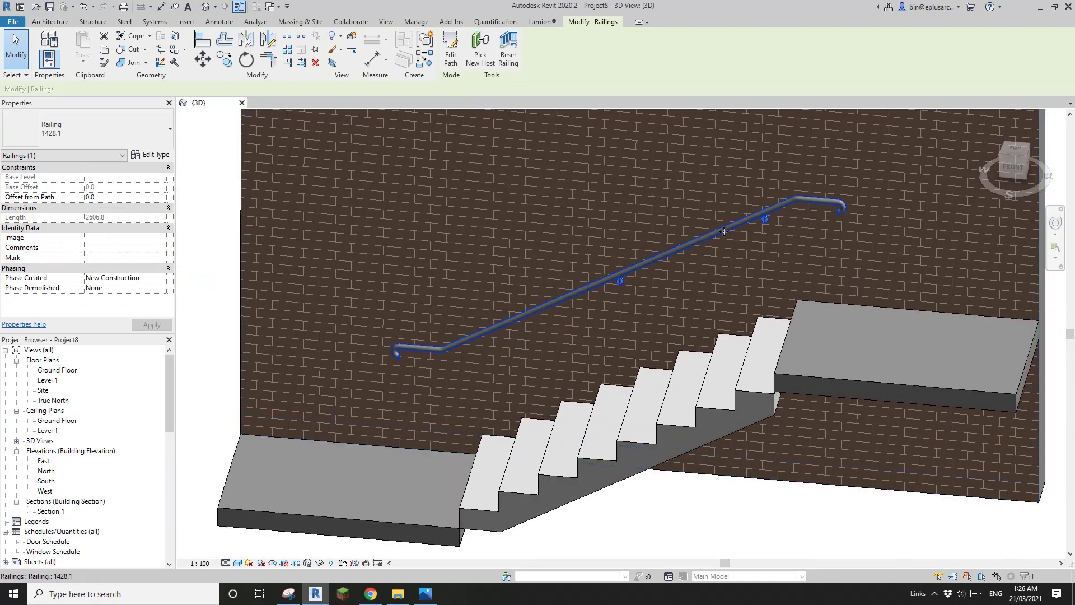
# - Set both the beginning/bottom and end/top extension styles of the Pipe – Wall Mount handrail type to Floor
pyautogui.click(724, 231)
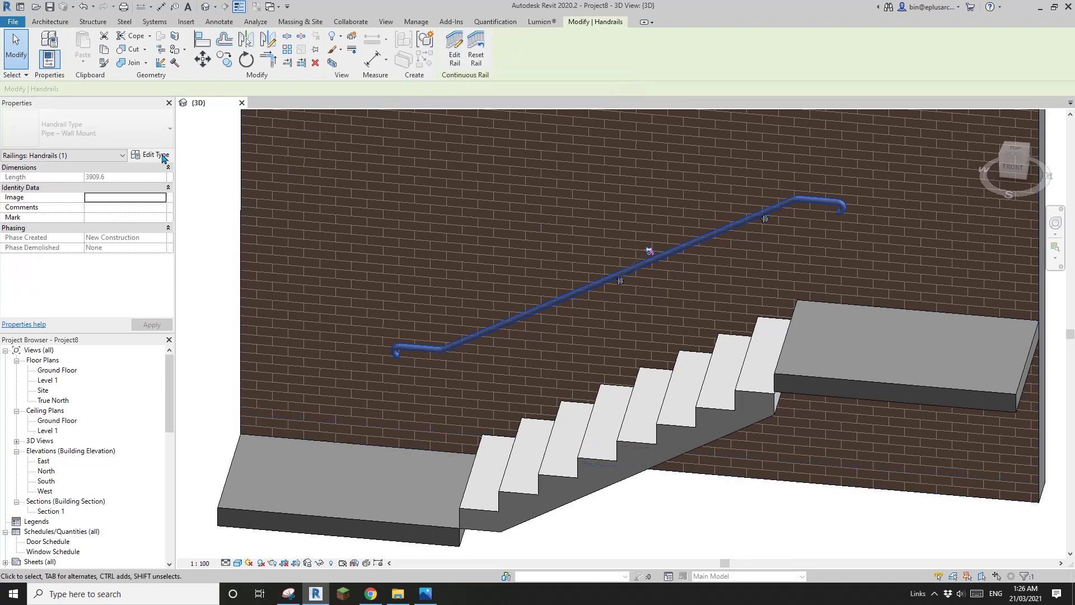
pyautogui.click(151, 157)
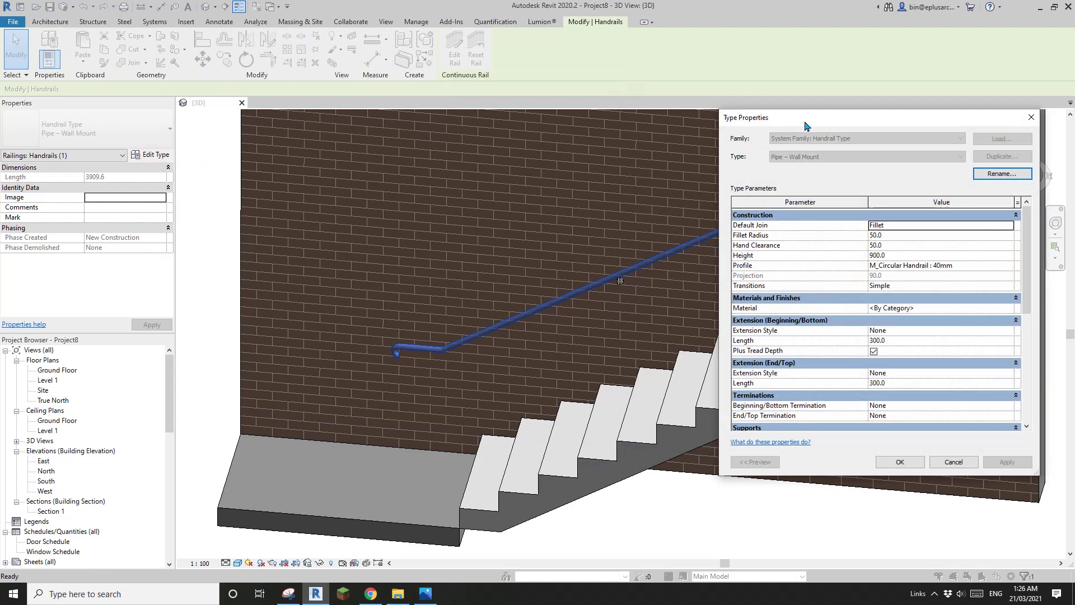
pyautogui.moveTo(807, 125); pyautogui.dragTo(174, 81)
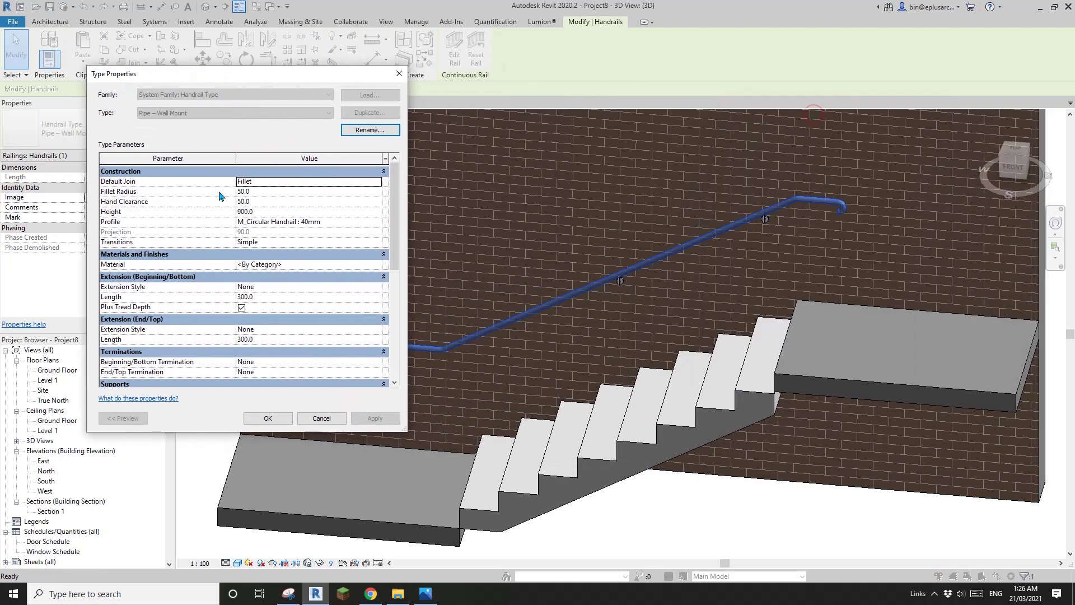
pyautogui.click(379, 286)
pyautogui.click(247, 314)
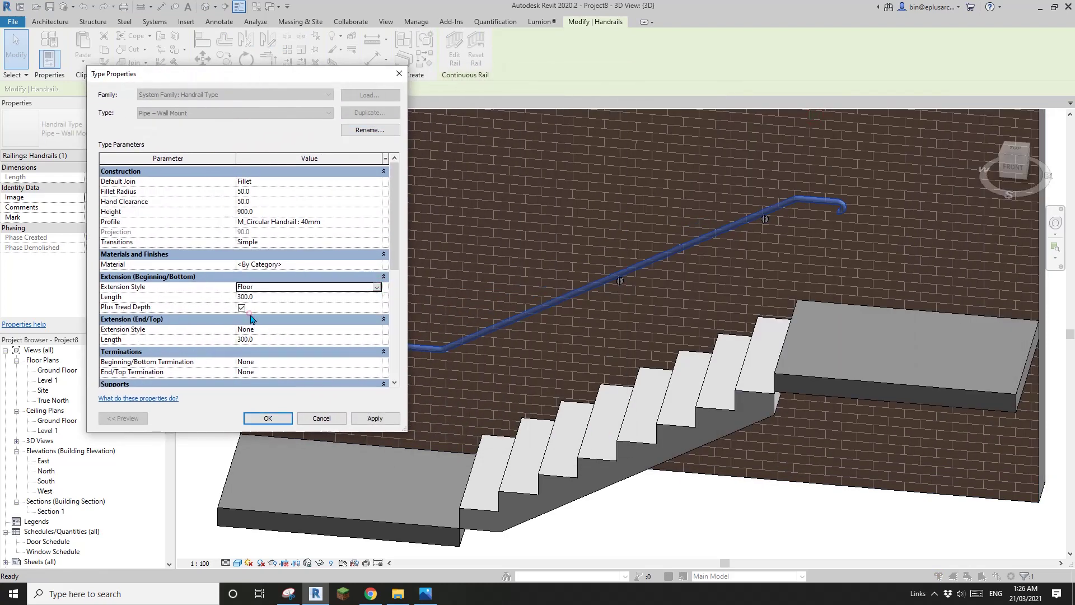
pyautogui.click(377, 329)
pyautogui.click(252, 359)
pyautogui.click(268, 418)
# - Reset the continuous handrail to discard its custom path edits, and view how its ends follow the type's extension settings
pyautogui.moveTo(479, 356)
pyautogui.mouseDown(button='middle')
pyautogui.moveTo(466, 363)
pyautogui.moveTo(468, 353)
pyautogui.mouseUp(button='middle')
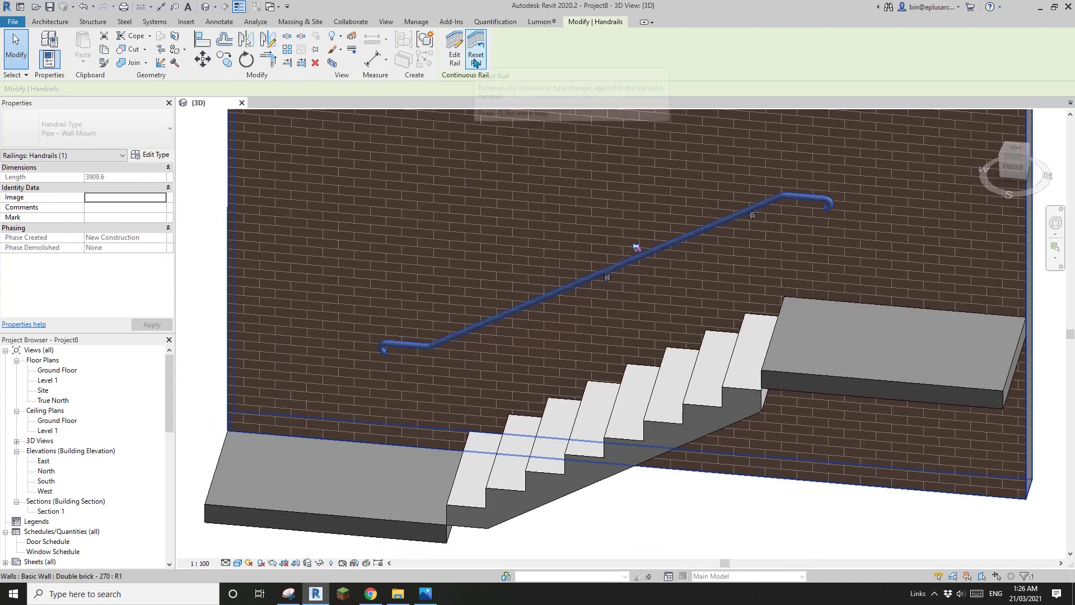
pyautogui.click(473, 66)
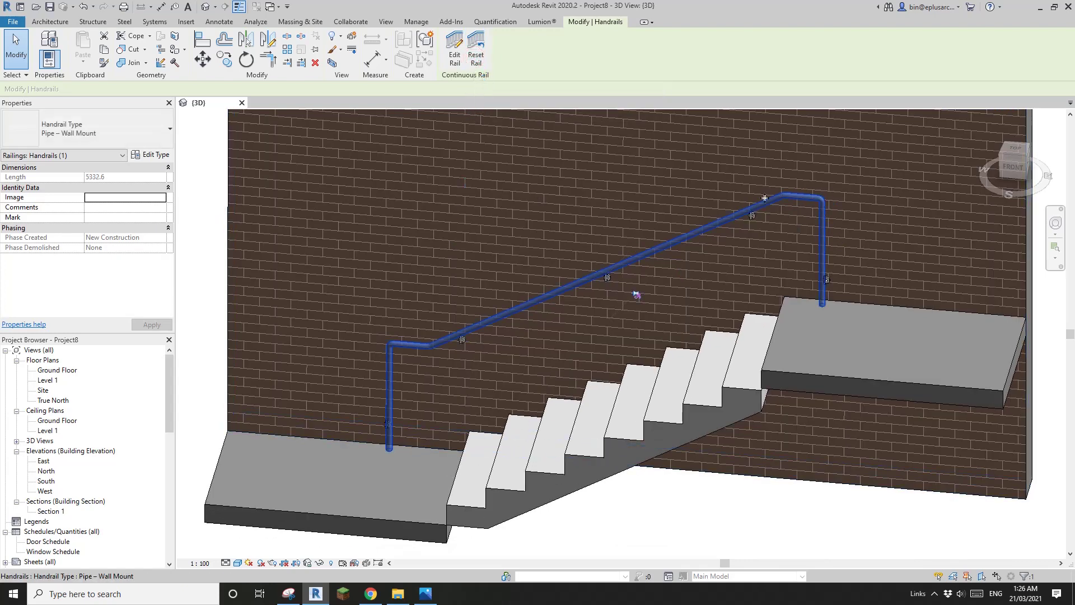
pyautogui.moveTo(636, 295); pyautogui.dragTo(623, 301, button='middle')
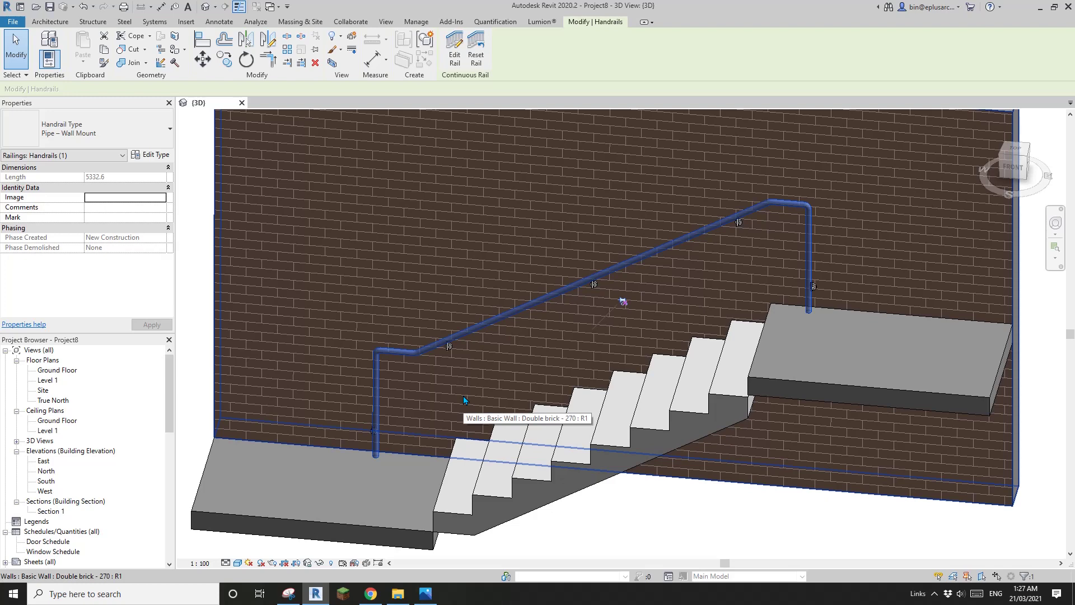
pyautogui.scroll(-1, 464, 400)
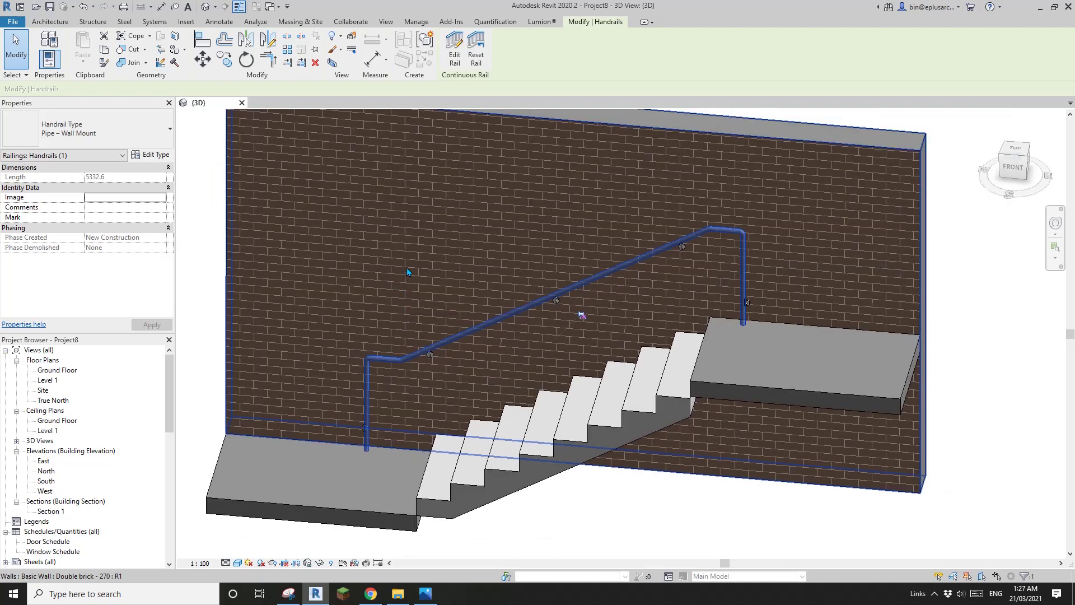
pyautogui.keyDown('shift'); pyautogui.moveTo(418, 296); pyautogui.dragTo(486, 322, button='middle'); pyautogui.keyUp('shift')
pyautogui.click(94, 8)
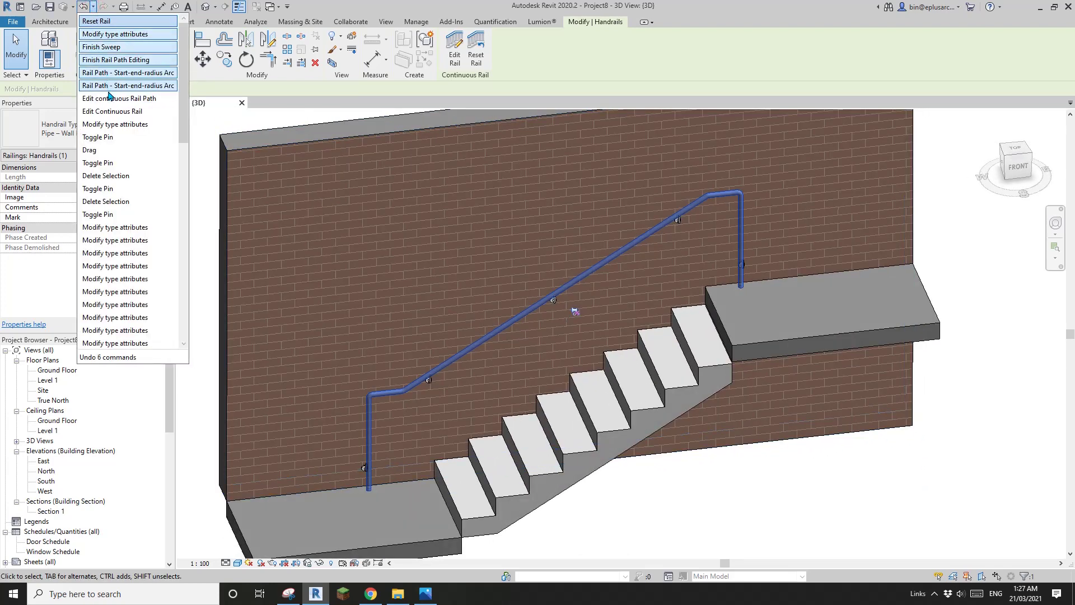
pyautogui.click(106, 60)
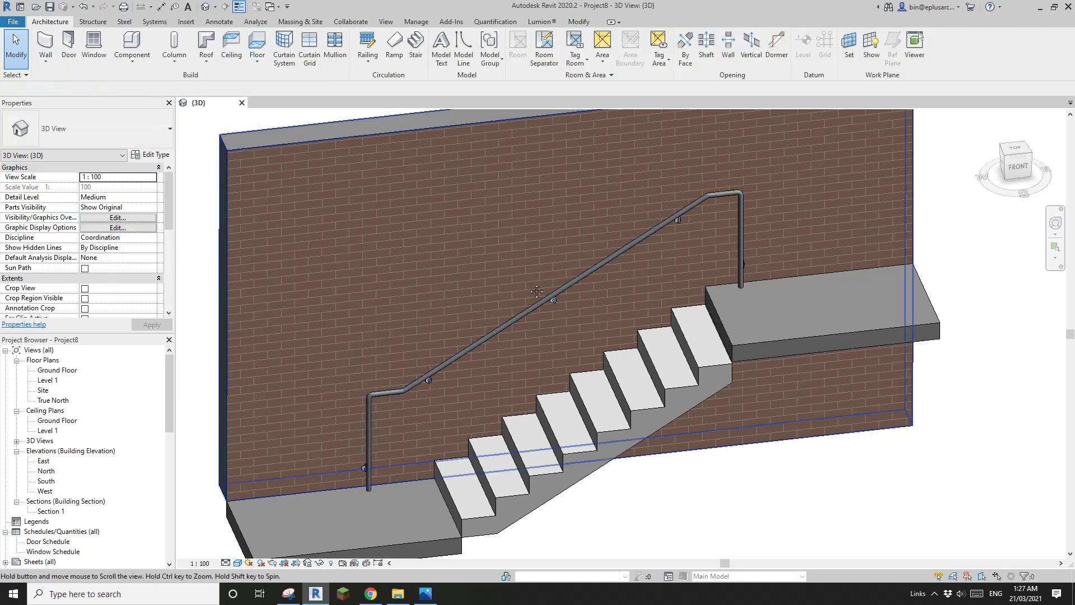
pyautogui.click(469, 327)
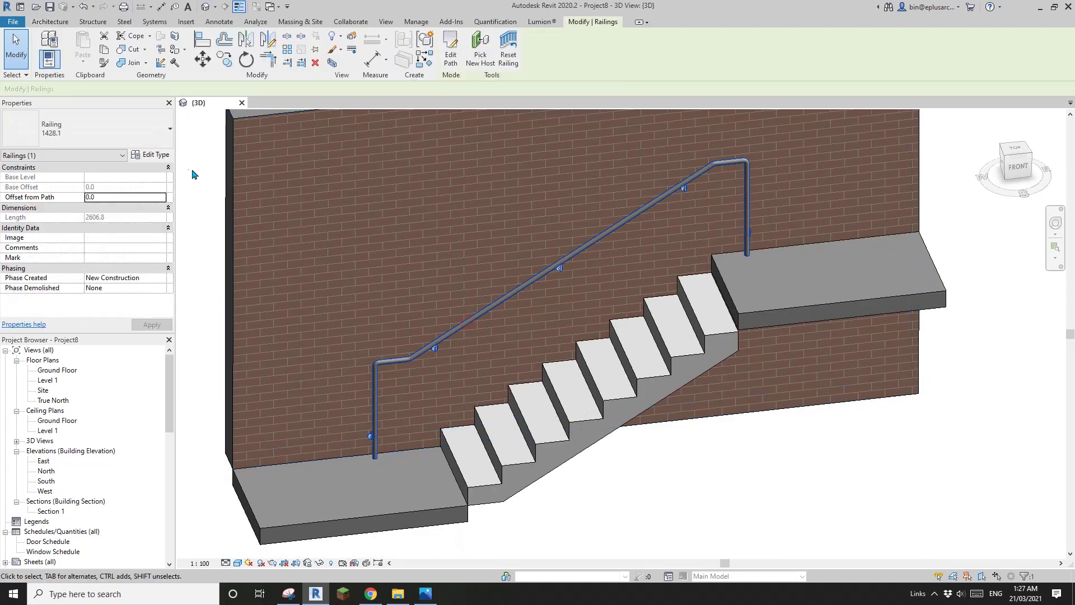
pyautogui.click(162, 156)
pyautogui.click(322, 418)
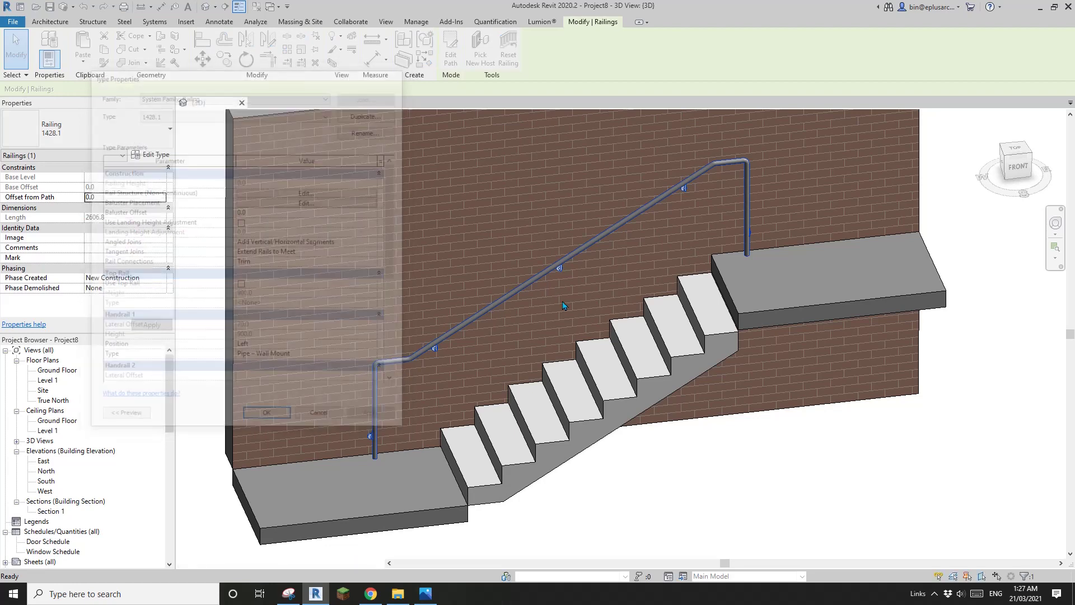
pyautogui.press('Escape')
# - Set the Pipe – Wall Mount handrail type's beginning/bottom and end/top extension styles back to None, and check the rail ends
pyautogui.click(529, 286)
pyautogui.click(150, 156)
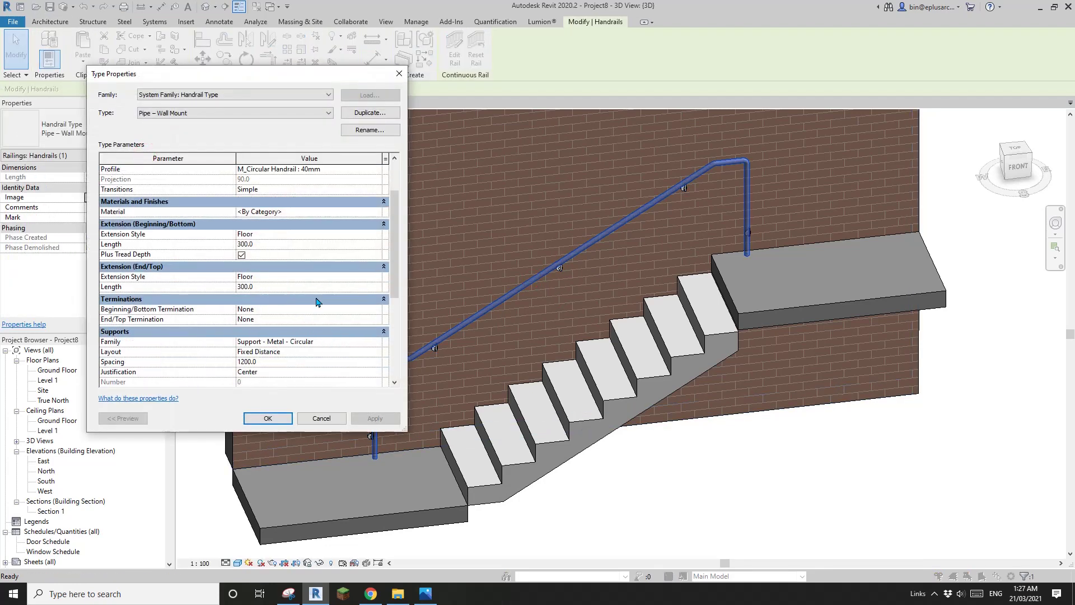
pyautogui.click(377, 236)
pyautogui.click(259, 244)
pyautogui.click(377, 277)
pyautogui.click(257, 283)
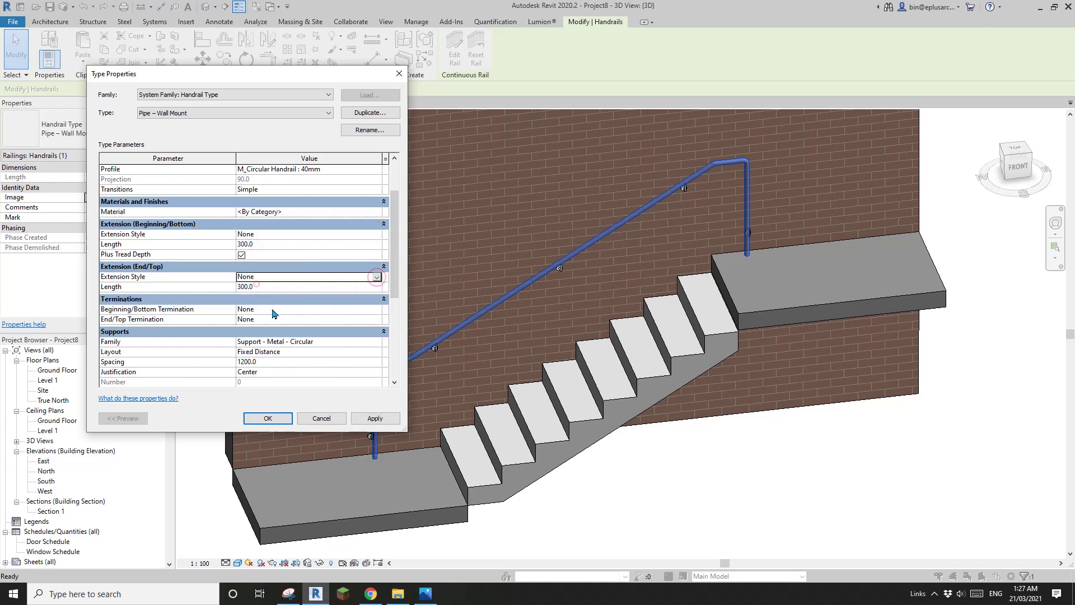
pyautogui.click(268, 418)
pyautogui.keyDown('shift'); pyautogui.moveTo(336, 392); pyautogui.dragTo(512, 335, button='middle'); pyautogui.keyUp('shift')
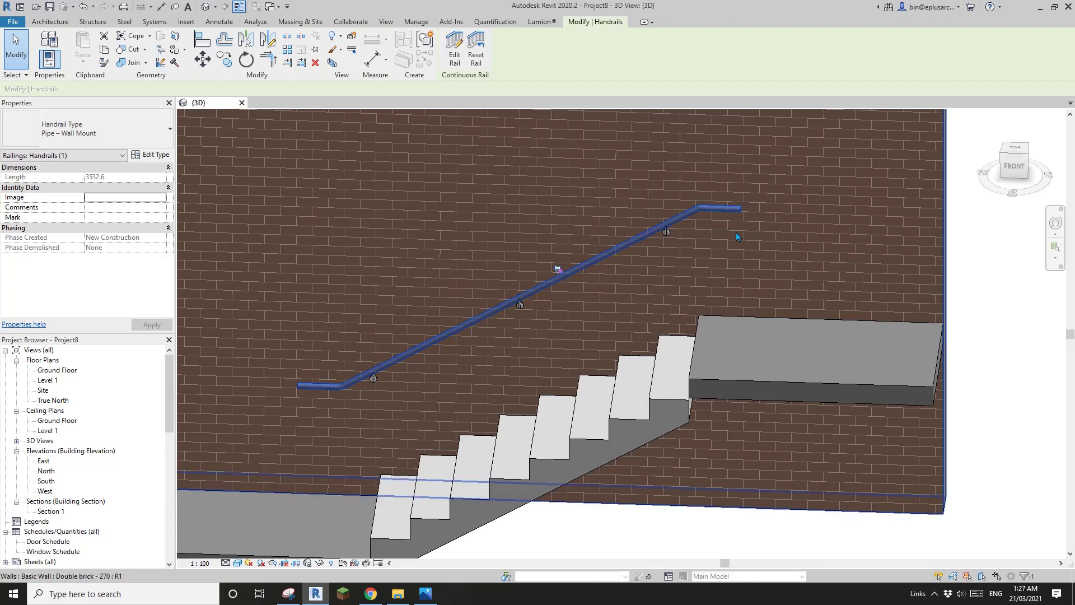
pyautogui.keyDown('shift'); pyautogui.moveTo(747, 208); pyautogui.dragTo(867, 164, button='middle'); pyautogui.keyUp('shift')
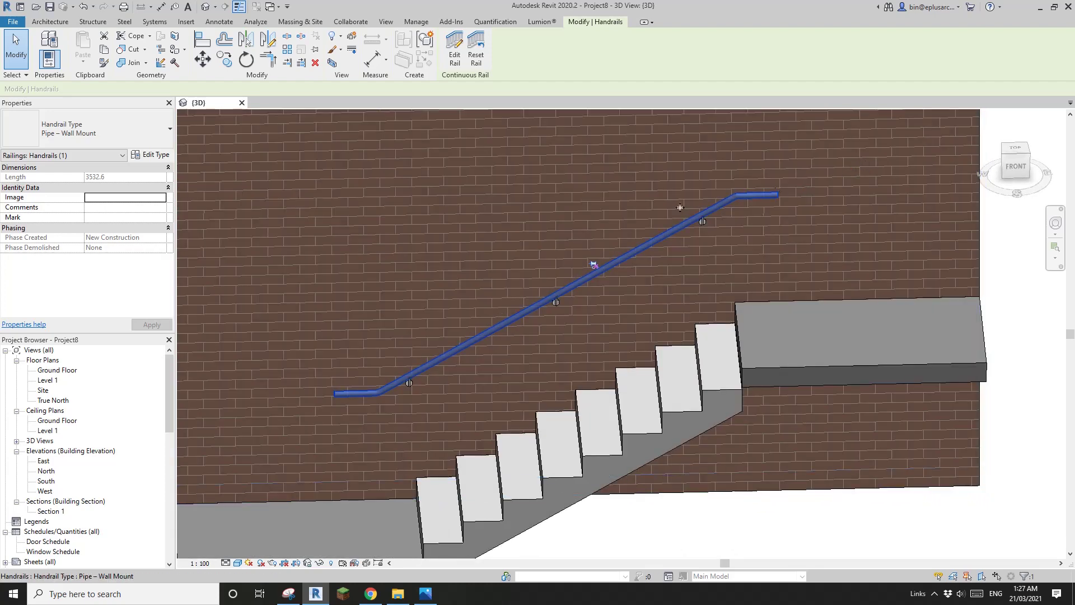
pyautogui.keyDown('shift'); pyautogui.moveTo(680, 208); pyautogui.dragTo(448, 250, button='middle'); pyautogui.keyUp('shift')
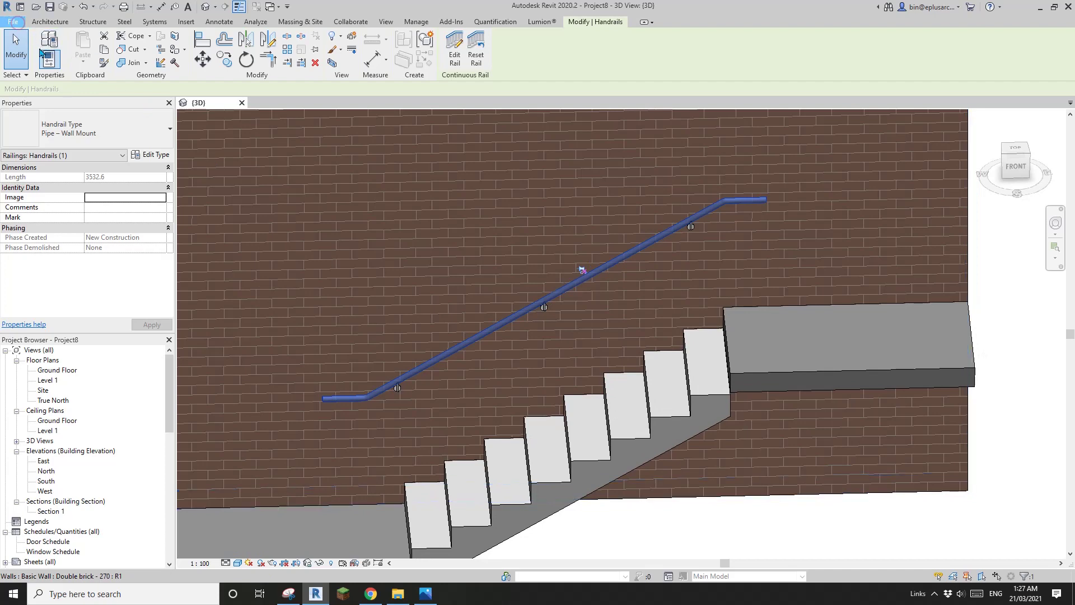
# - Create a new family from the Metric Railing Termination.rft template
pyautogui.click(13, 22)
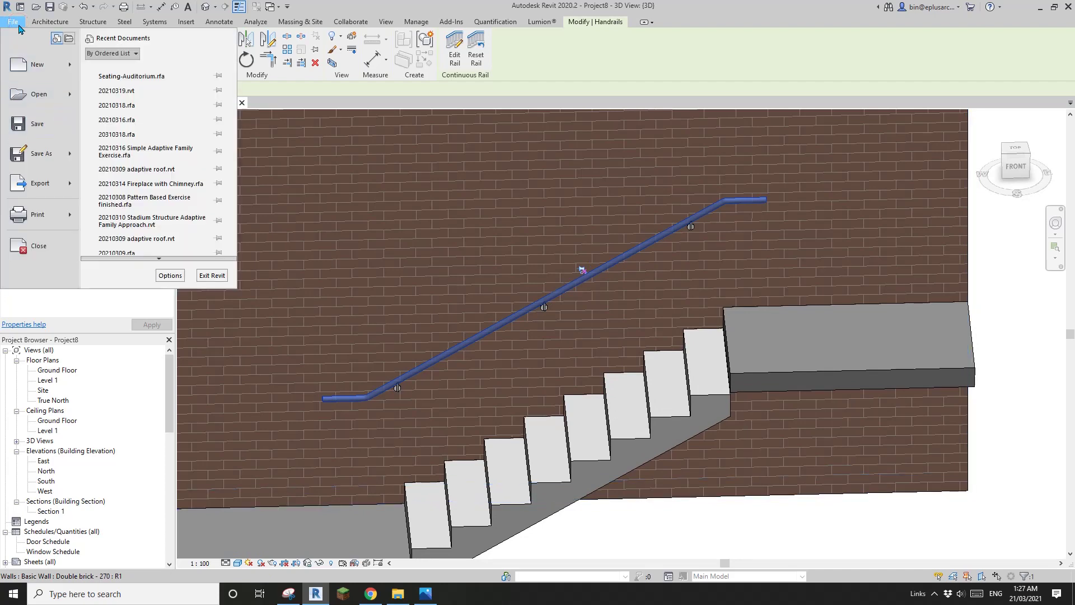
pyautogui.moveTo(31, 62)
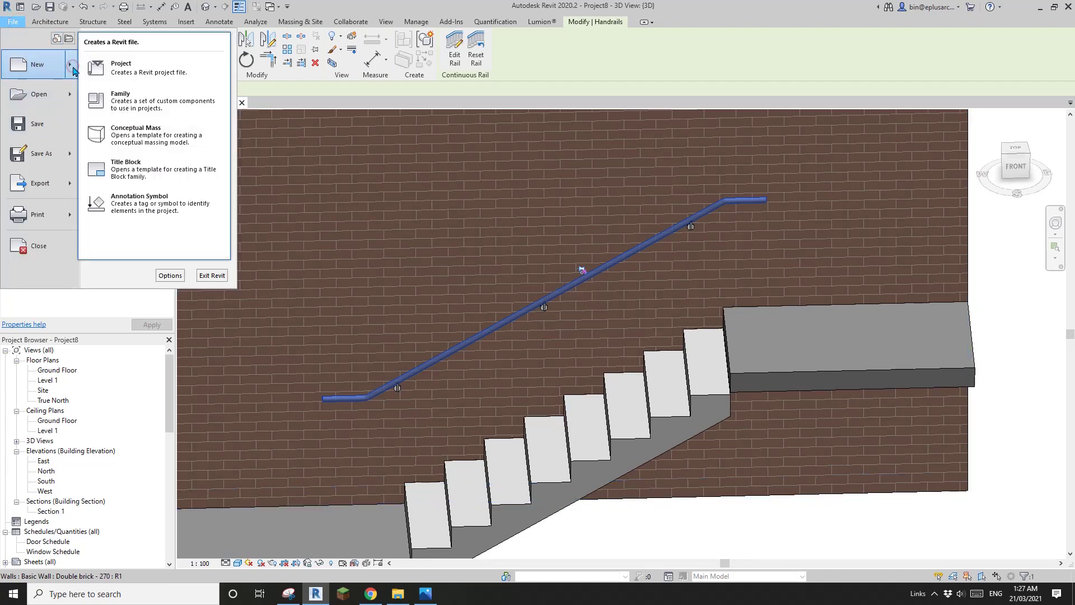
pyautogui.click(139, 106)
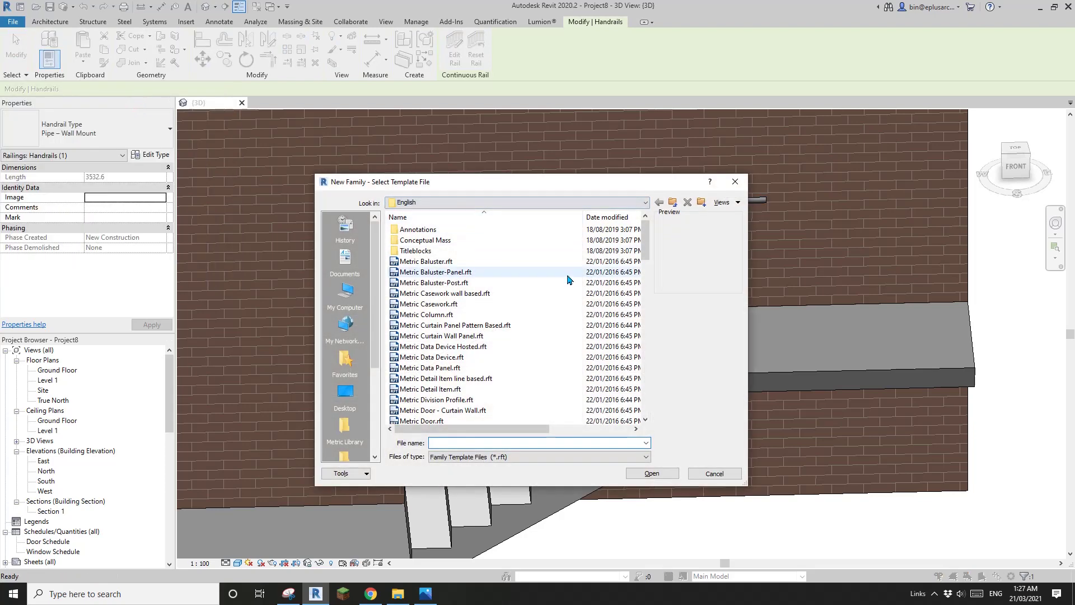
pyautogui.moveTo(645, 250); pyautogui.dragTo(657, 370)
pyautogui.click(448, 325)
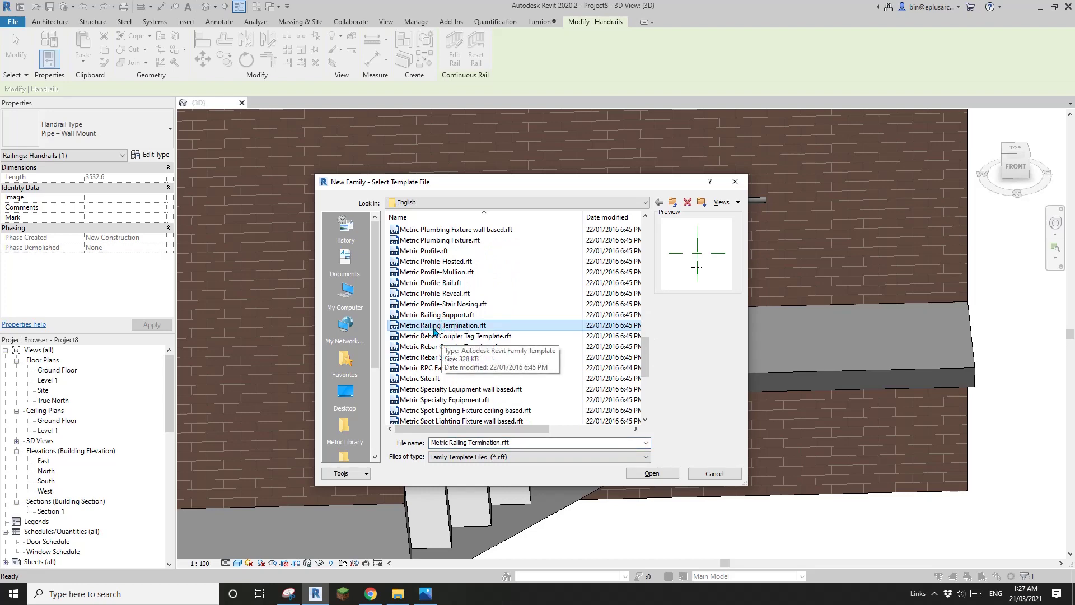
pyautogui.click(657, 476)
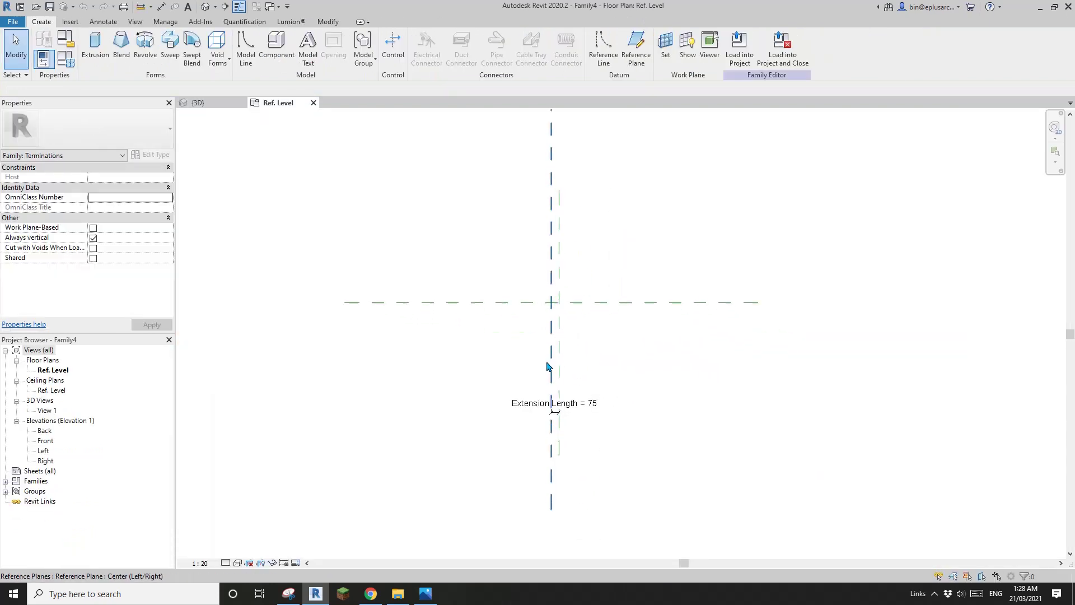
# - Open the termination family's Front elevation and frame the crossing of the reference planes at Ref. Level
pyautogui.scroll(2, 493, 374)
pyautogui.moveTo(500, 379); pyautogui.dragTo(465, 388, button='middle')
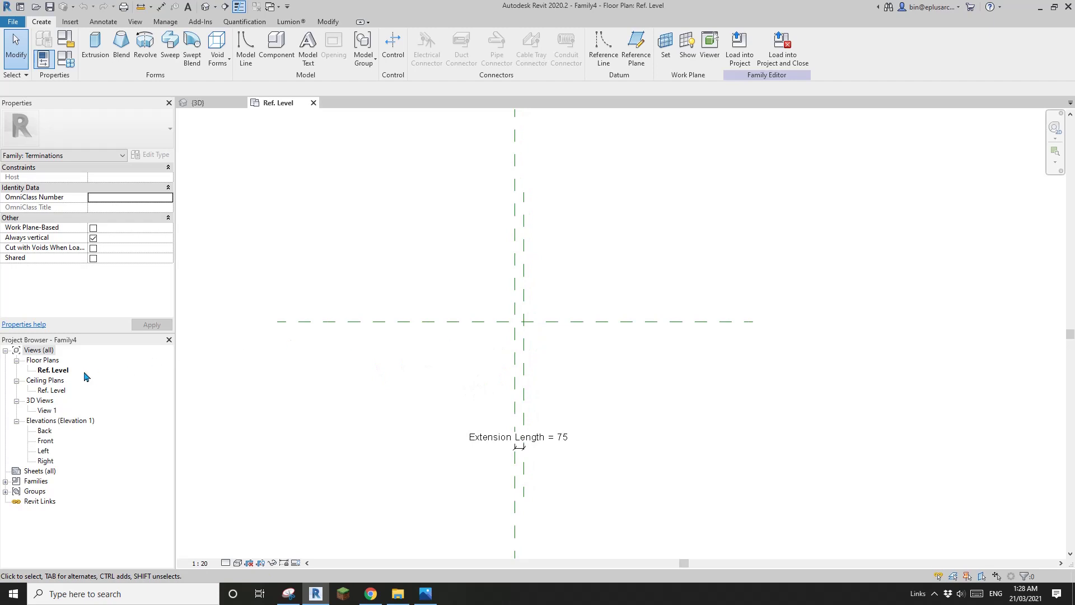
pyautogui.doubleClick(45, 440)
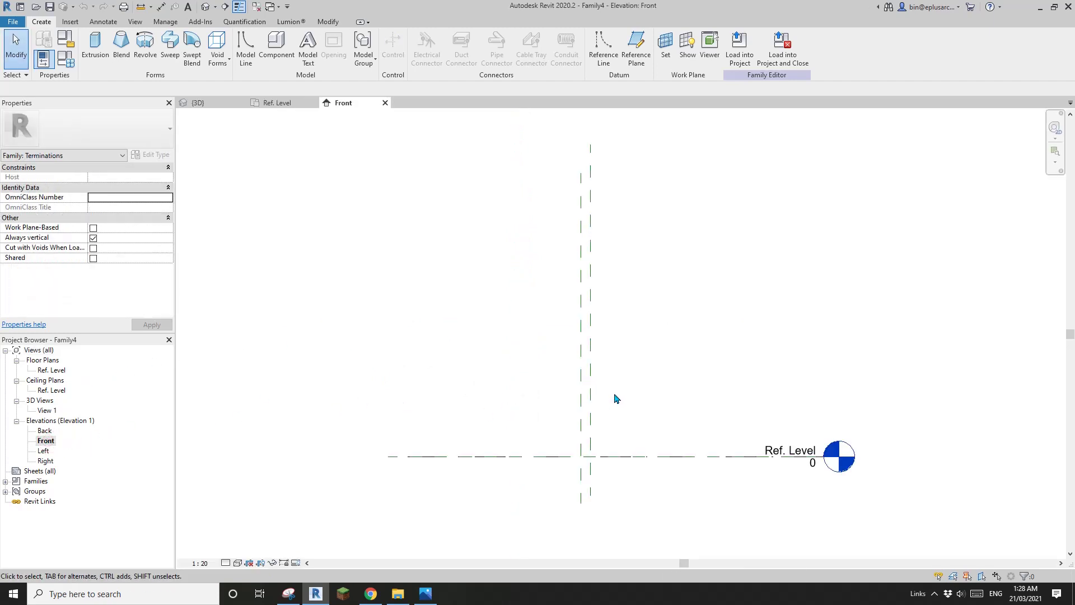
pyautogui.moveTo(648, 413); pyautogui.dragTo(580, 364, button='middle')
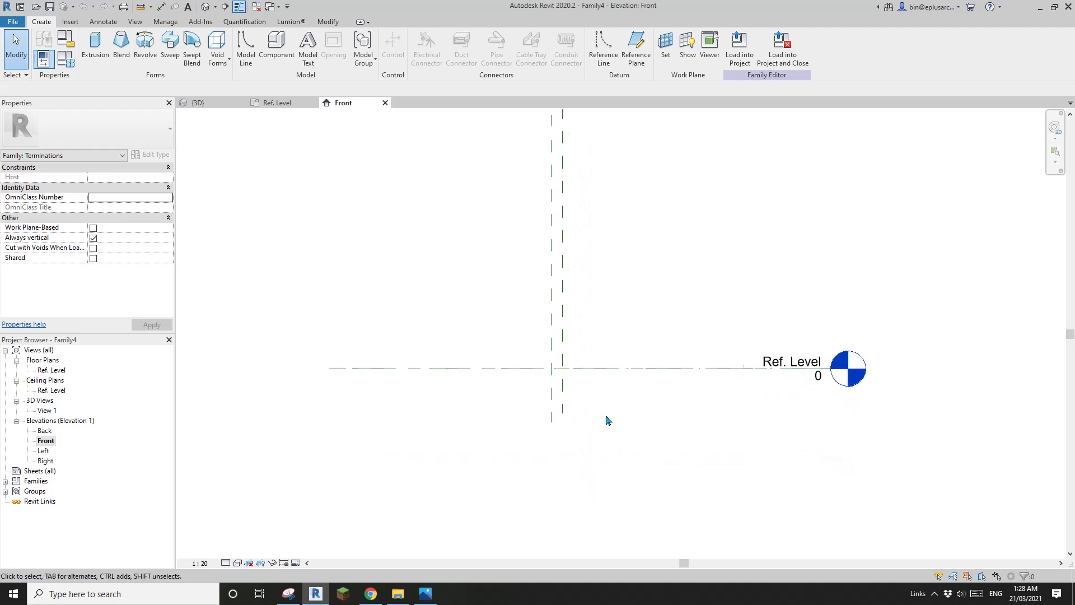
pyautogui.scroll(5, 585, 403)
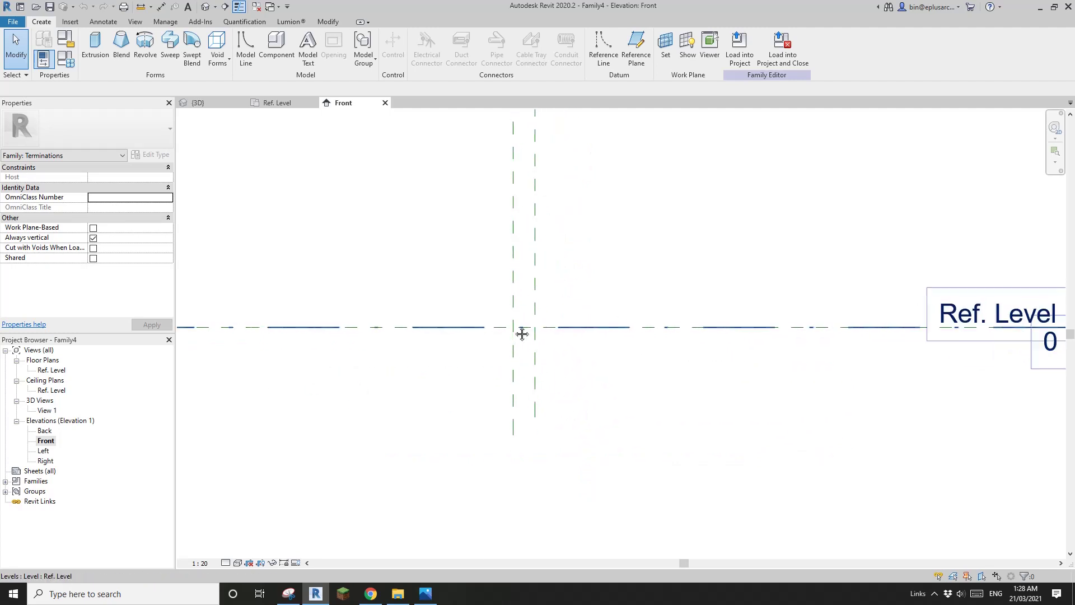
pyautogui.scroll(-2, 660, 337)
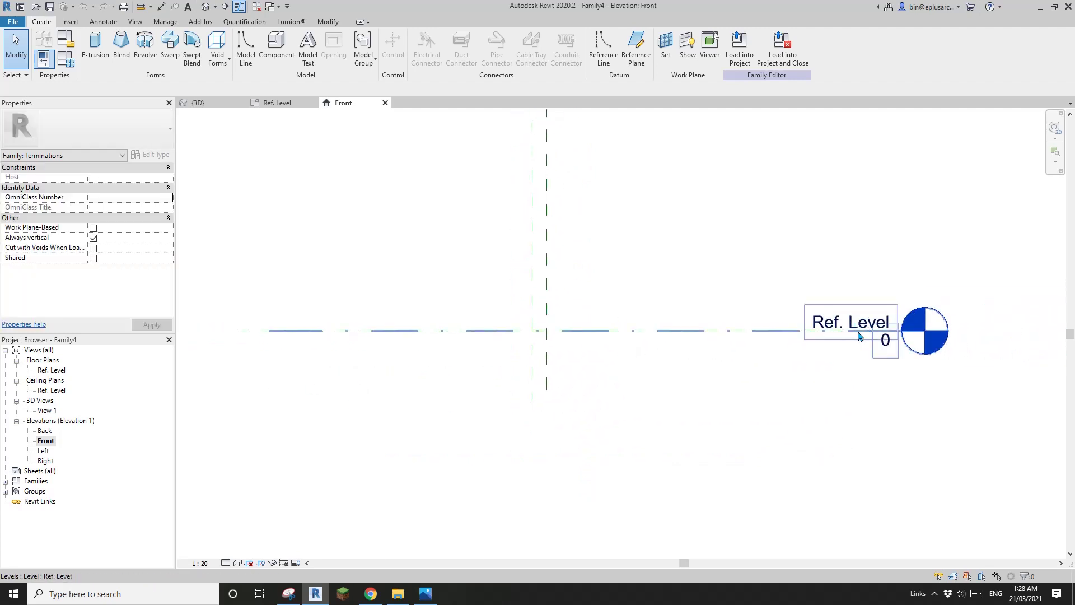
pyautogui.scroll(-2, 839, 335)
pyautogui.moveTo(816, 336); pyautogui.dragTo(713, 426, button='middle')
pyautogui.scroll(2, 657, 451)
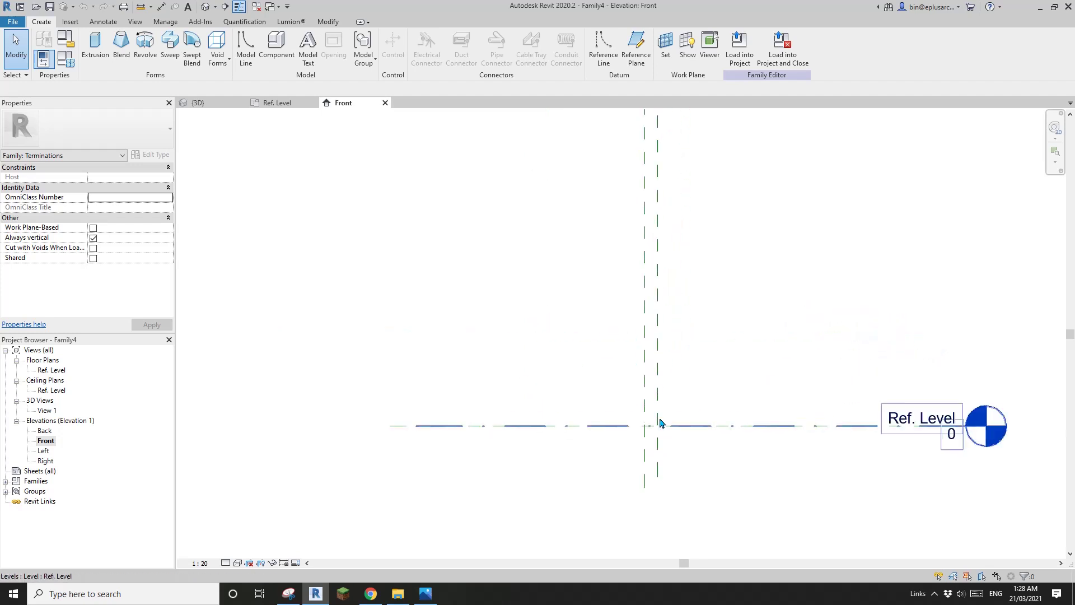
# - Inspect the extension reference plane and the Center (Left/Right) reference plane in the Front elevation
pyautogui.click(658, 423)
pyautogui.scroll(-2, 660, 423)
pyautogui.click(598, 387)
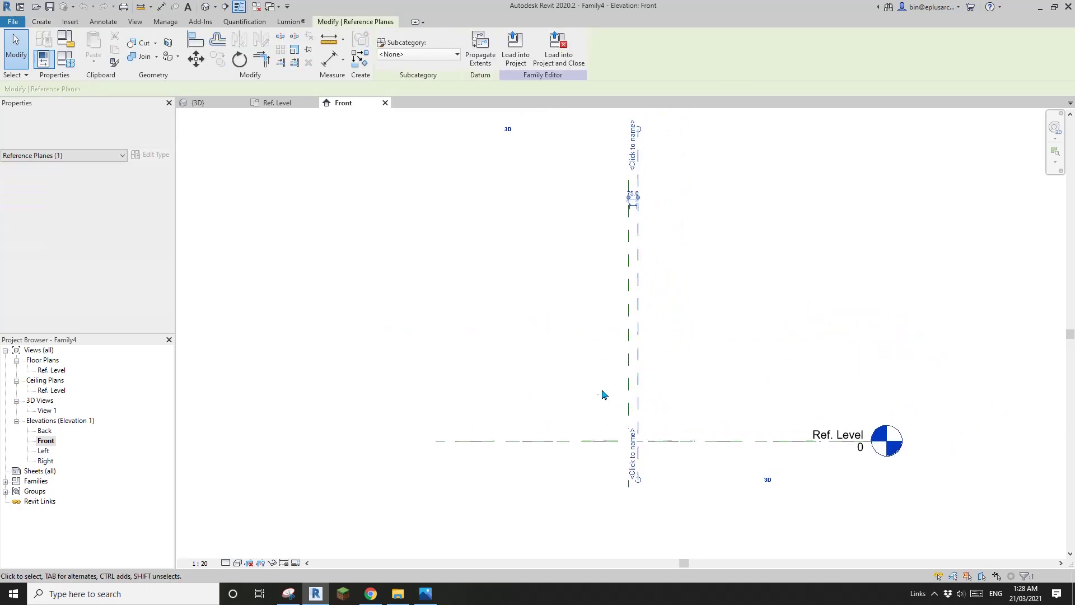
pyautogui.click(629, 384)
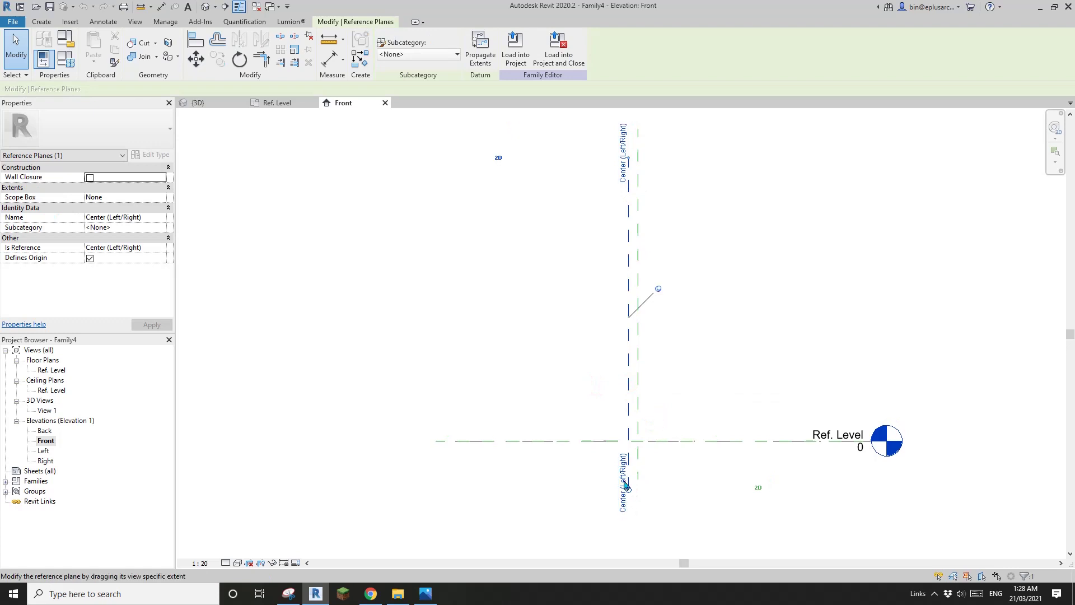
pyautogui.click(597, 504)
# - Draw a semicircular reference line of 60 mm radius from the origin to 120 mm directly below it, bulging toward the extension plane
pyautogui.scroll(4, 629, 440)
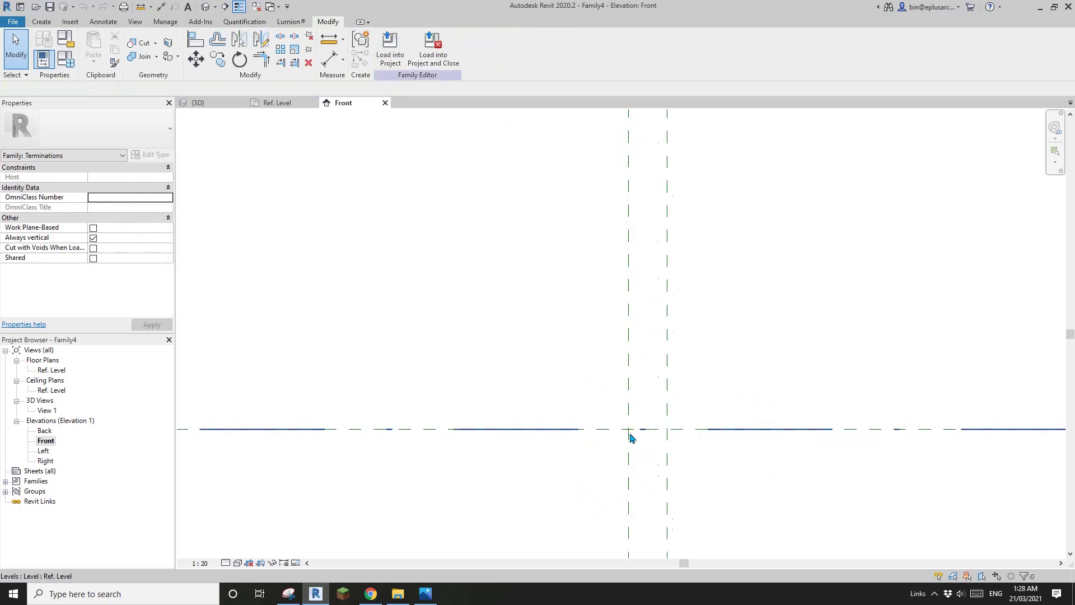
pyautogui.moveTo(628, 433); pyautogui.dragTo(595, 350, button='middle')
pyautogui.scroll(1, 593, 345)
pyautogui.middleClick(590, 347)
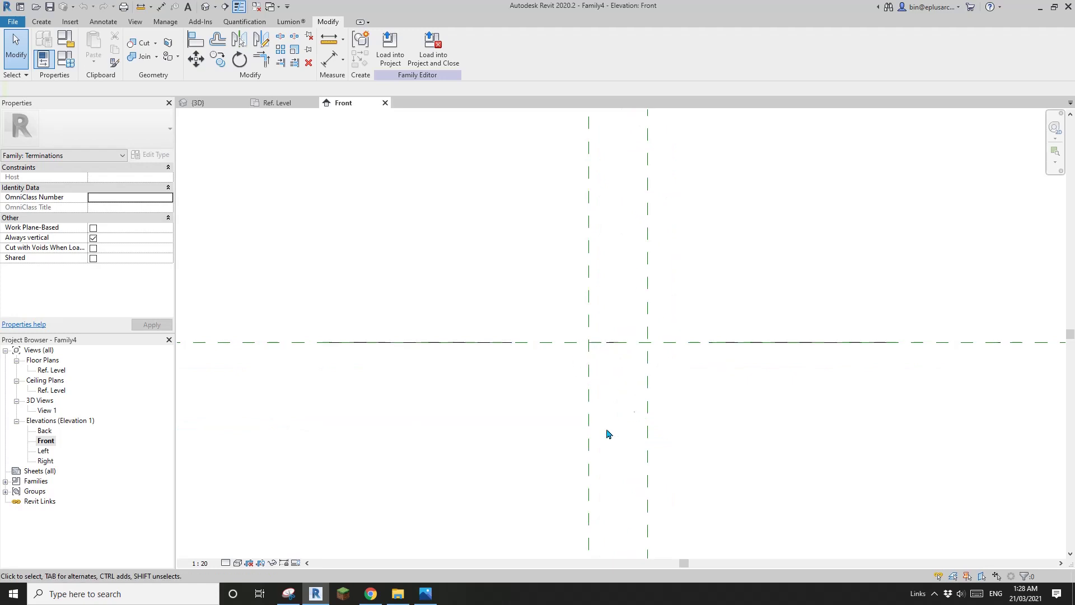
pyautogui.moveTo(595, 411); pyautogui.dragTo(622, 352, button='middle')
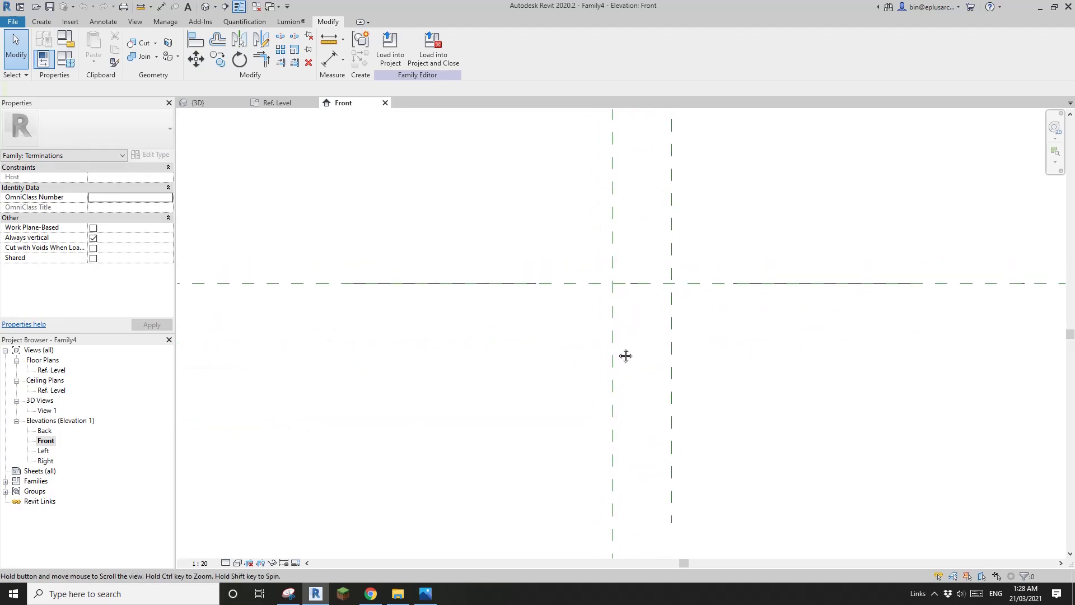
pyautogui.click(41, 23)
pyautogui.click(618, 63)
pyautogui.click(385, 53)
pyautogui.click(611, 283)
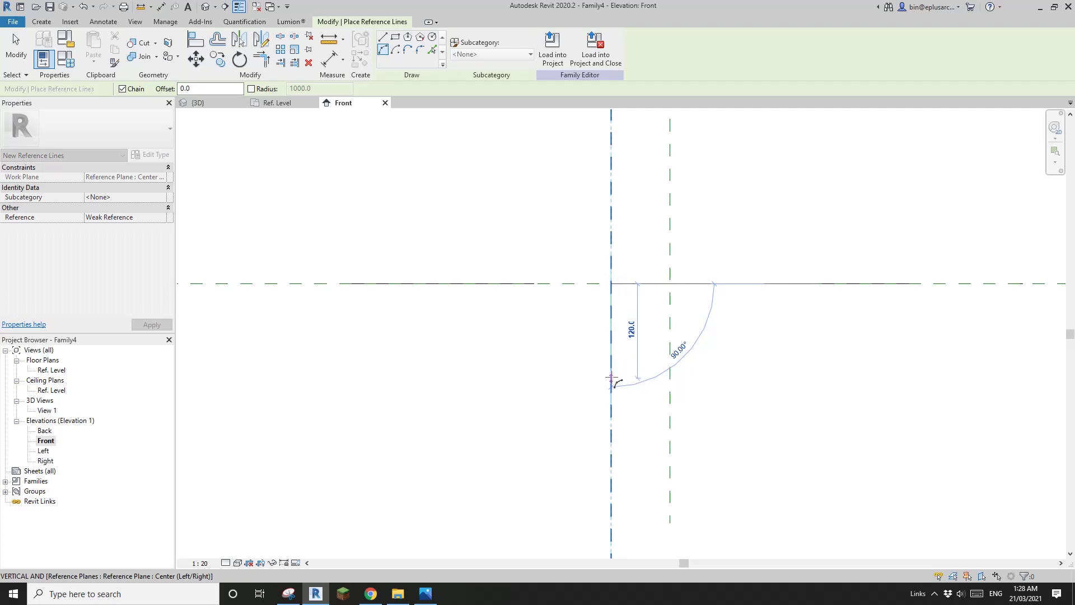
pyautogui.click(610, 379)
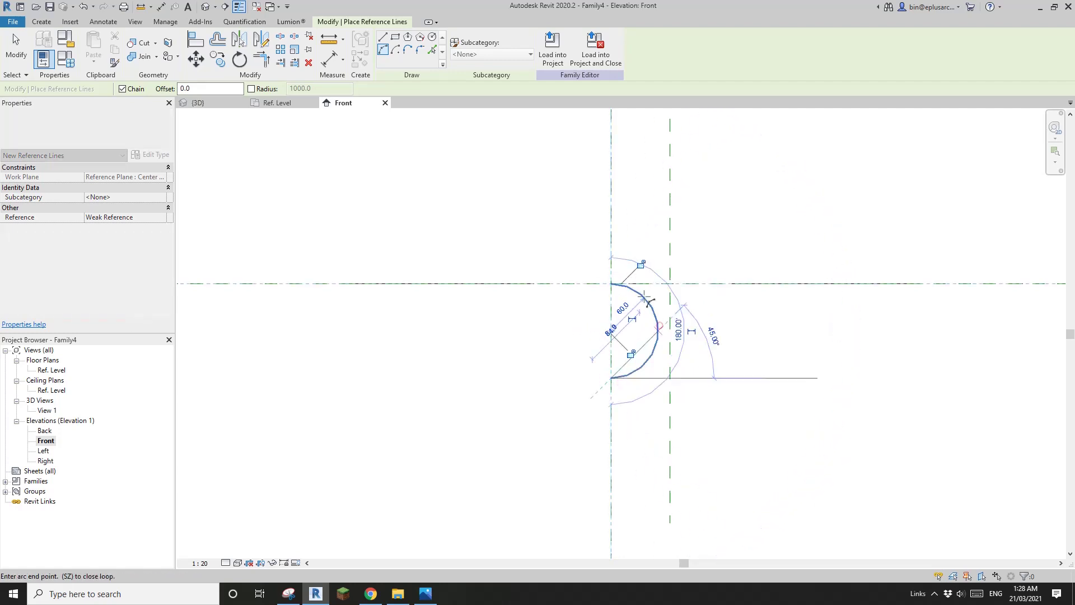
pyautogui.click(648, 300)
pyautogui.press('Escape')
pyautogui.press('Escape')
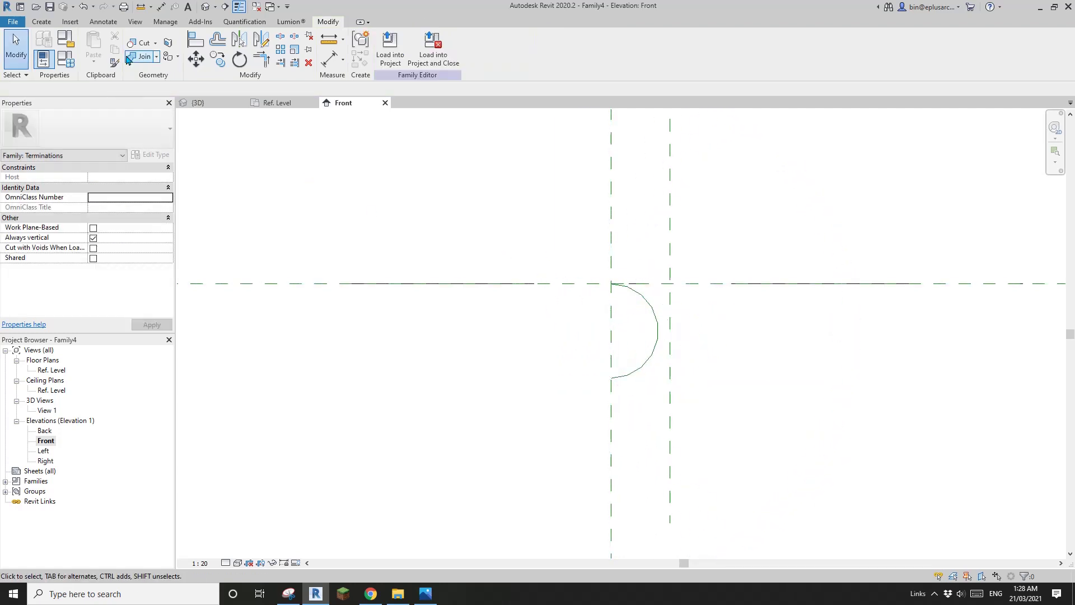
# - Start a sweep using the semicircular reference line as its picked path, and finish the path
pyautogui.click(41, 22)
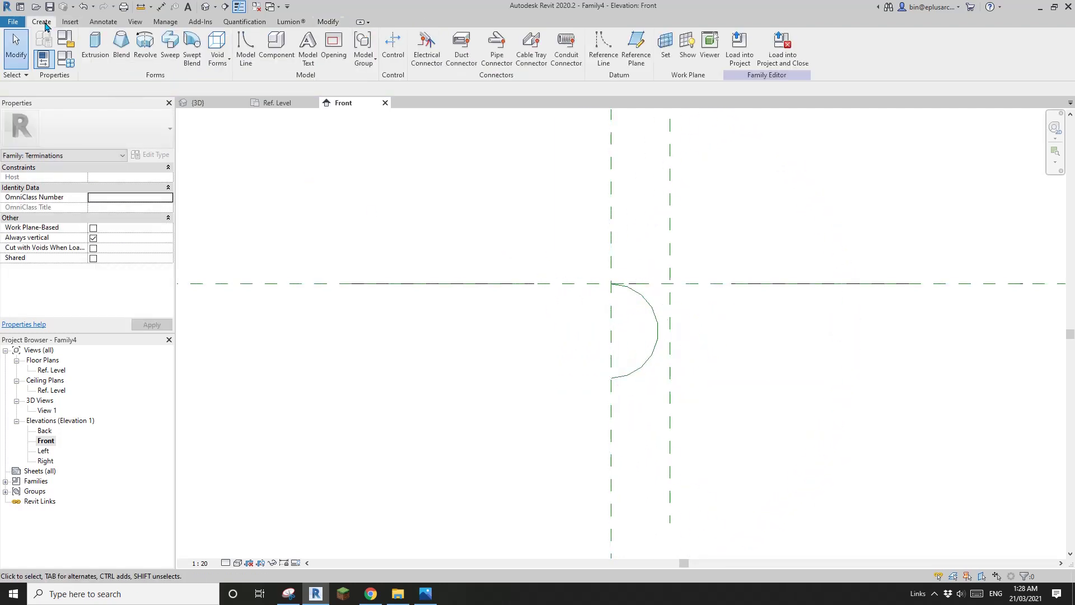
pyautogui.click(173, 54)
pyautogui.click(496, 61)
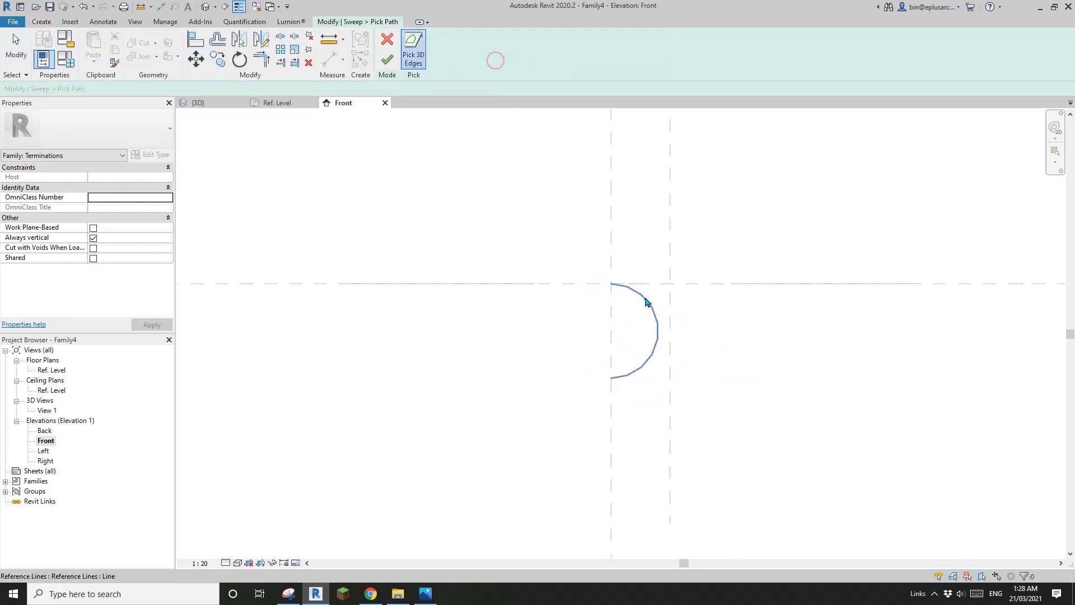
pyautogui.click(648, 304)
pyautogui.click(387, 60)
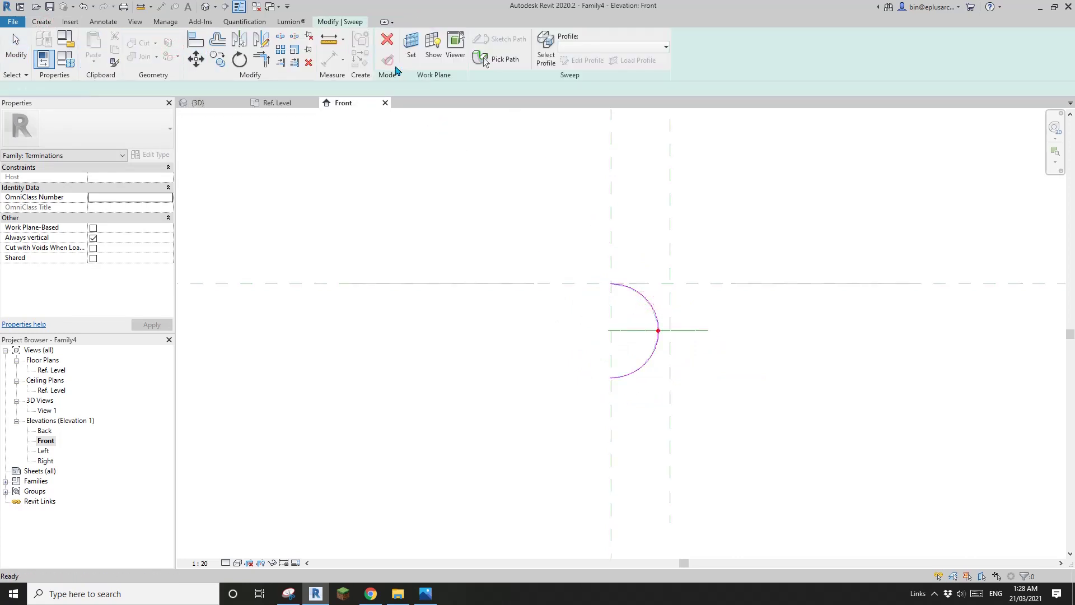
# - Start editing the sweep's sketched profile in the 3D view View 1
pyautogui.click(584, 60)
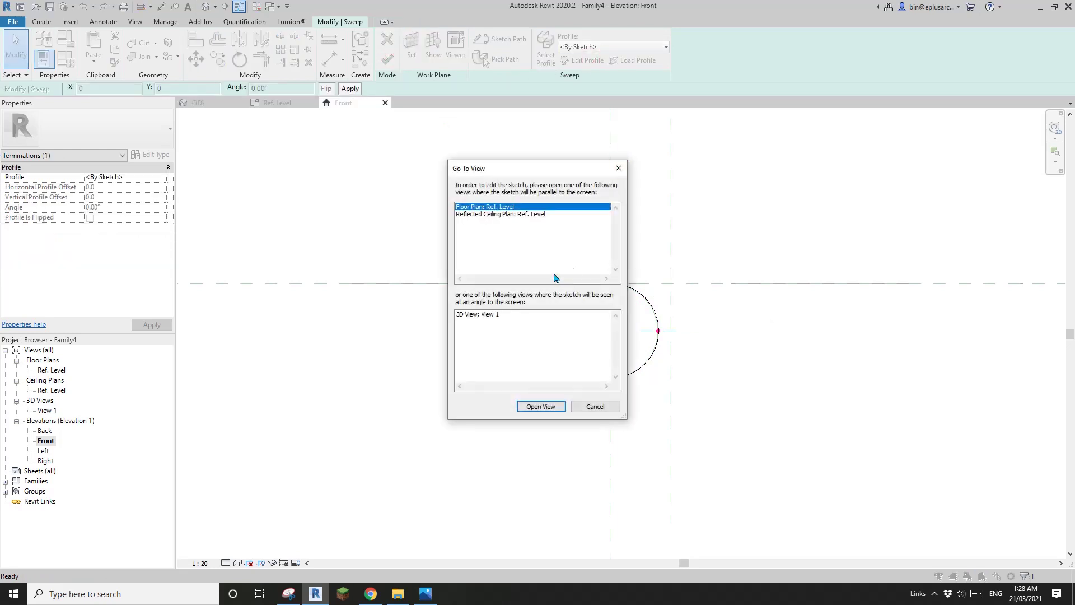
pyautogui.click(484, 316)
pyautogui.click(546, 407)
pyautogui.keyDown('shift'); pyautogui.moveTo(609, 350); pyautogui.dragTo(560, 313, button='middle'); pyautogui.keyUp('shift')
# - Sketch a circular profile centred on the sweep path's profile plane, and finish the profile and the sweep
pyautogui.click(457, 38)
pyautogui.scroll(2, 549, 363)
pyautogui.click(546, 366)
pyautogui.click(512, 361)
pyautogui.press('Return')
pyautogui.scroll(-2, 679, 334)
pyautogui.press('Escape')
pyautogui.press('Escape')
pyautogui.click(387, 60)
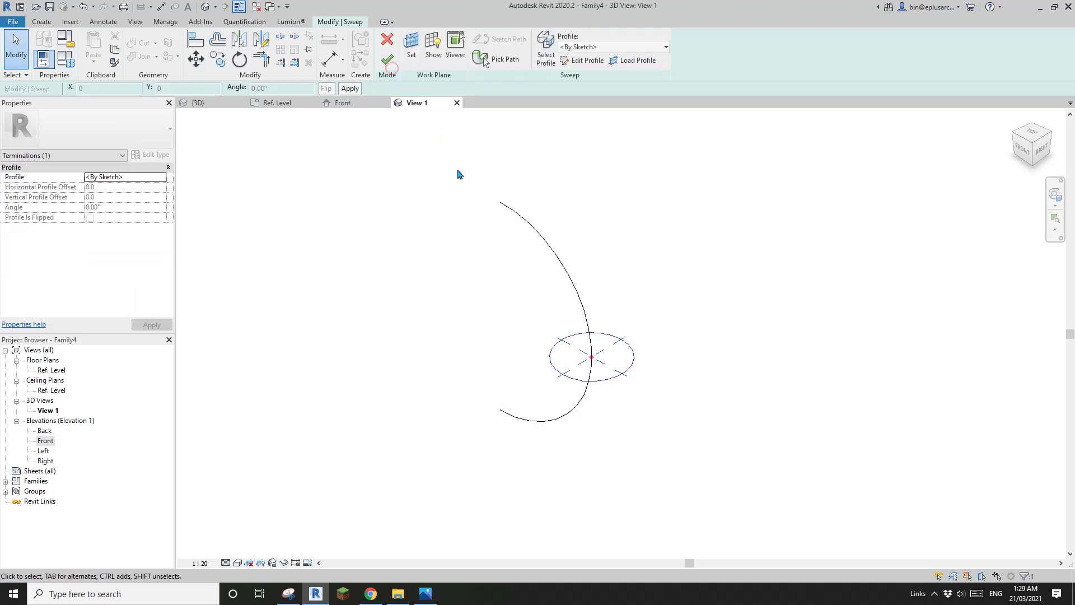
pyautogui.click(388, 60)
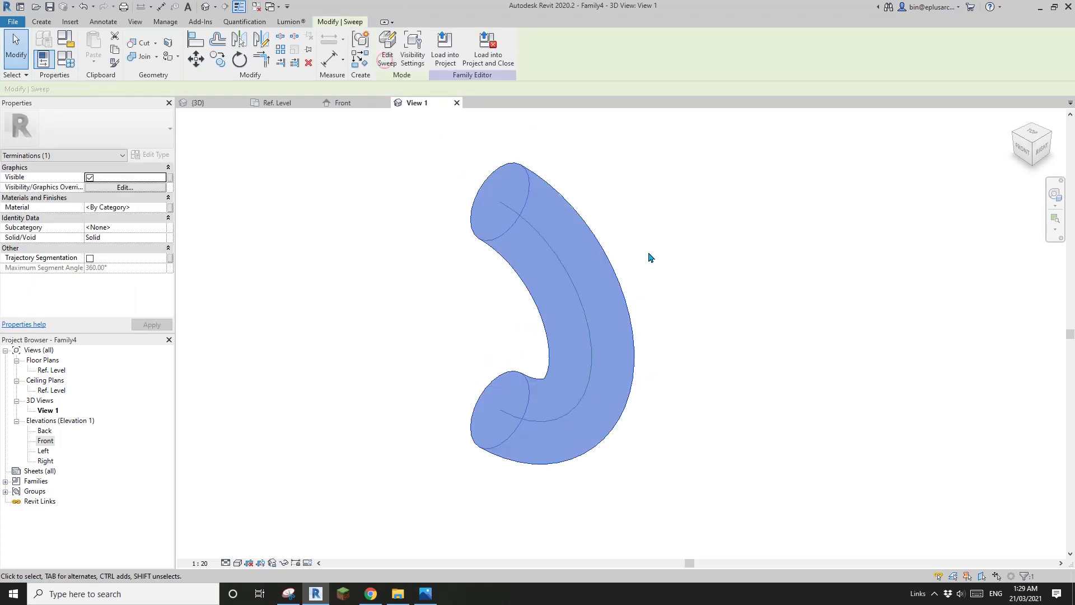
# - Inspect the swept 180° termination bend from several angles
pyautogui.keyDown('shift'); pyautogui.moveTo(649, 252); pyautogui.dragTo(697, 290, button='middle'); pyautogui.keyUp('shift')
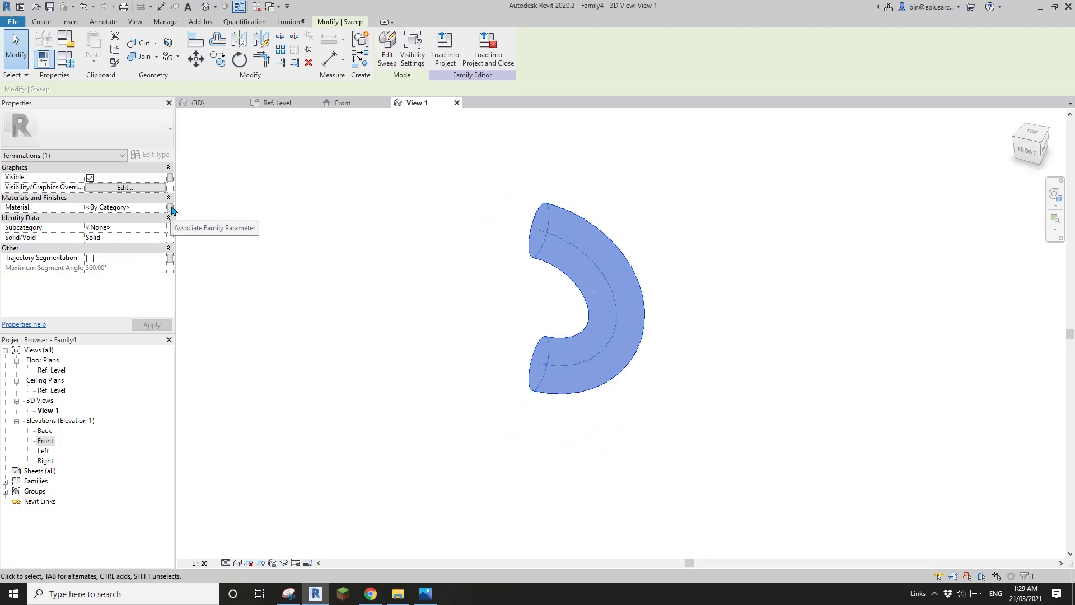
pyautogui.scroll(-3, 384, 252)
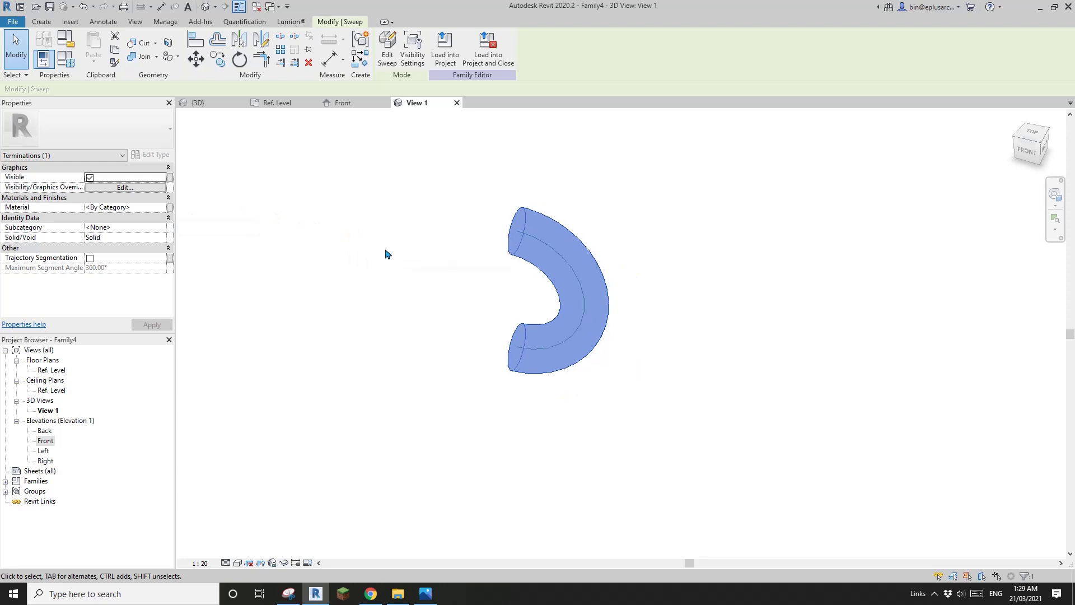
pyautogui.click(514, 289)
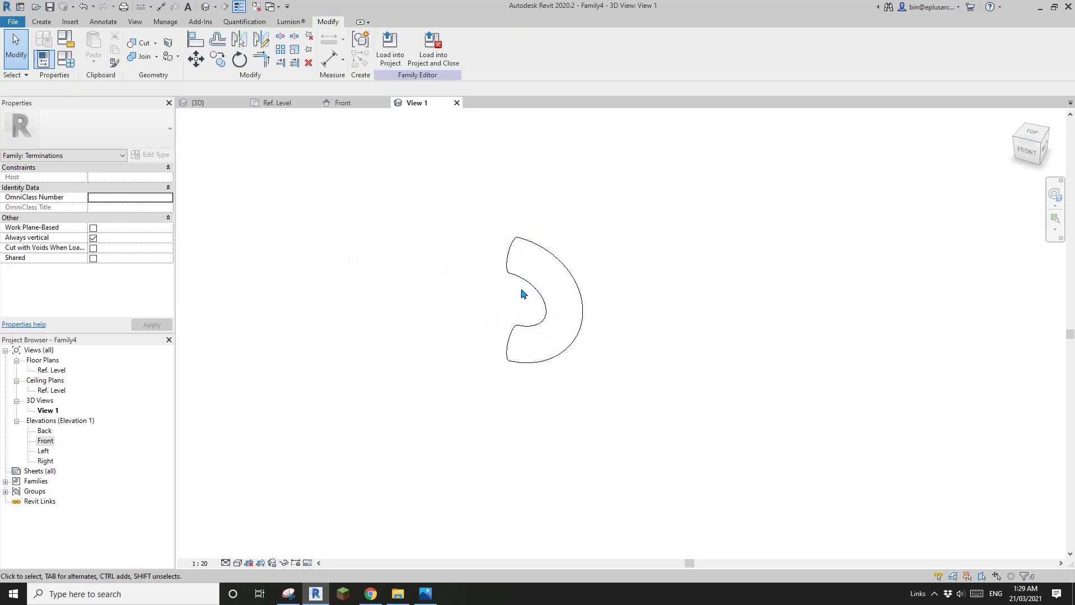
pyautogui.keyDown('shift'); pyautogui.moveTo(520, 293); pyautogui.dragTo(414, 230, button='middle'); pyautogui.keyUp('shift')
pyautogui.click(526, 258)
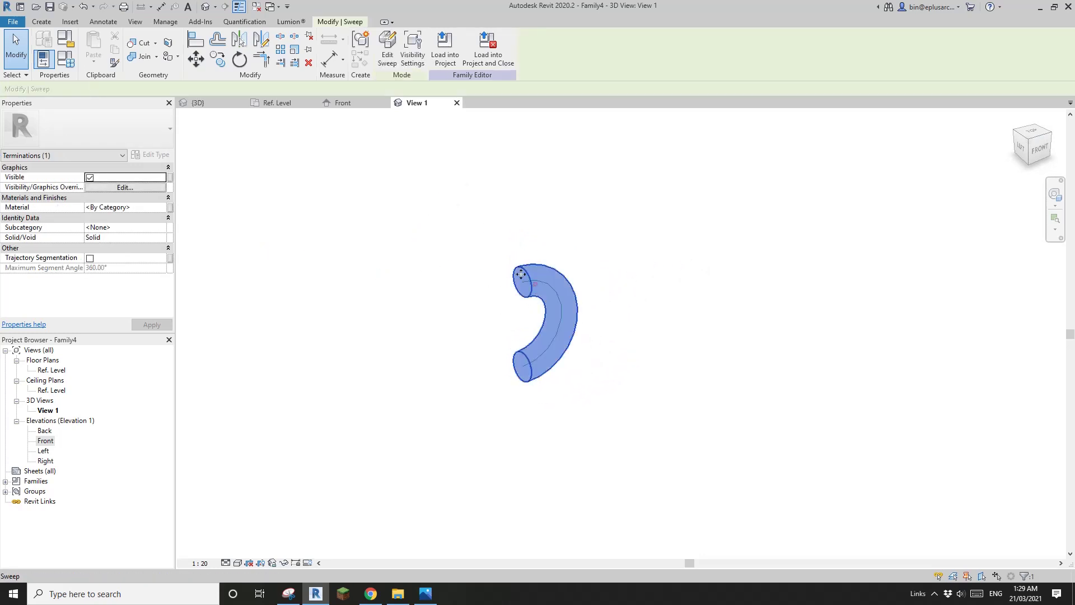
pyautogui.keyDown('shift'); pyautogui.moveTo(526, 259); pyautogui.dragTo(495, 221, button='middle'); pyautogui.keyUp('shift')
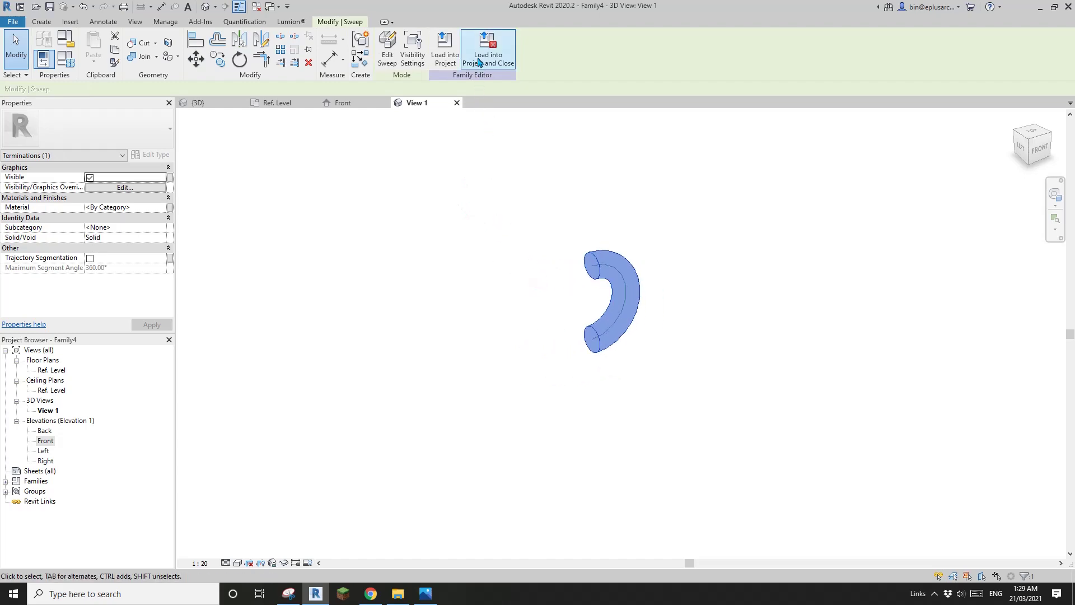
# - Load the termination family into the project, close the family and leave component placement
pyautogui.click(481, 59)
pyautogui.click(563, 295)
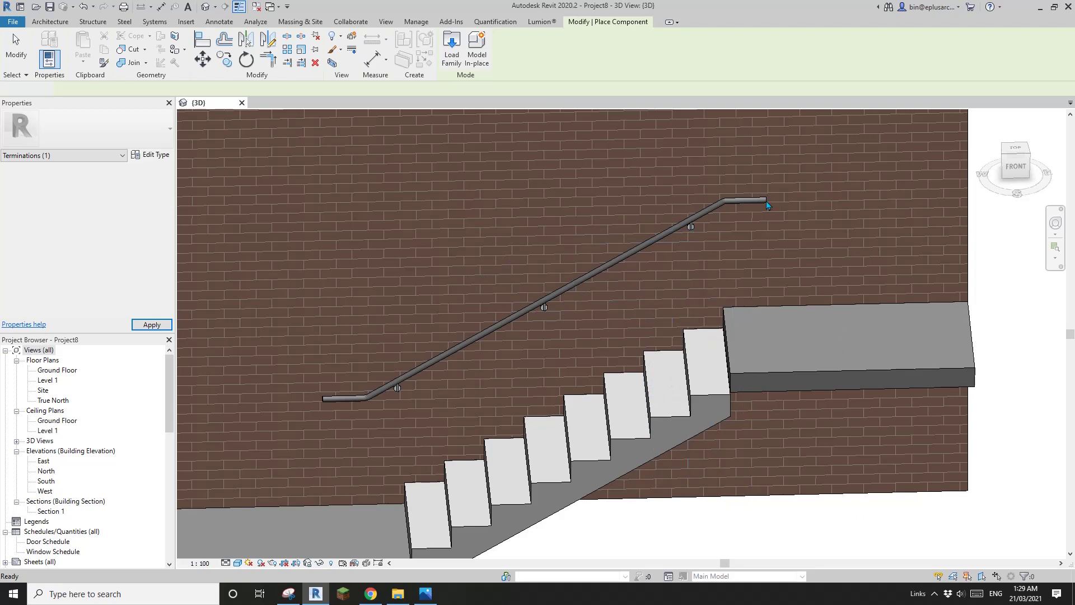
pyautogui.press('Escape')
# - Set both the Beginning/Bottom and End/Top terminations of the Pipe – Wall Mount handrail type to Family4
pyautogui.moveTo(750, 206); pyautogui.dragTo(711, 229, button='middle')
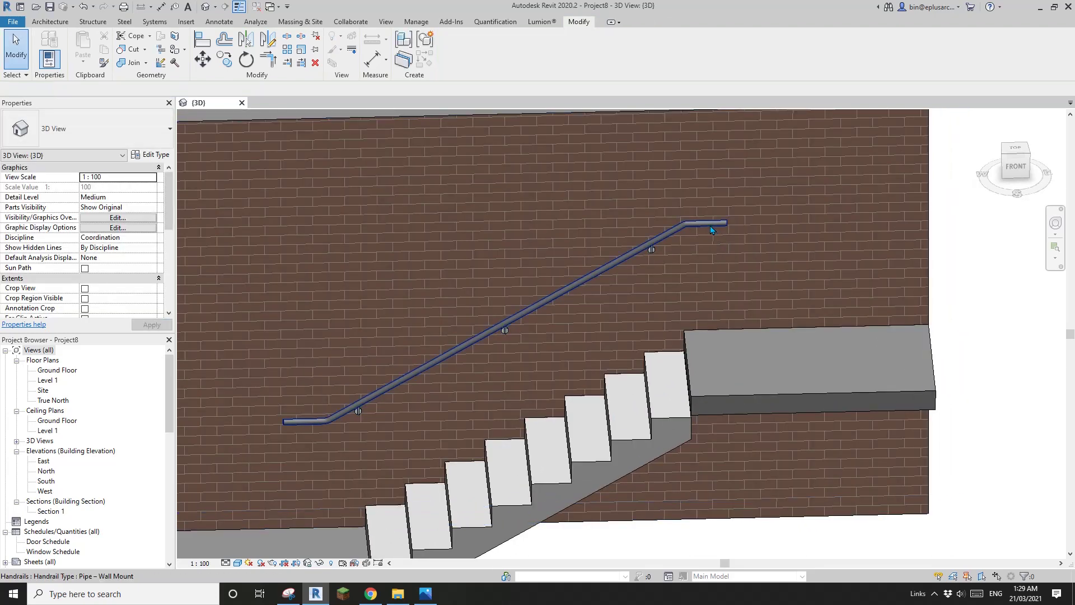
pyautogui.click(533, 295)
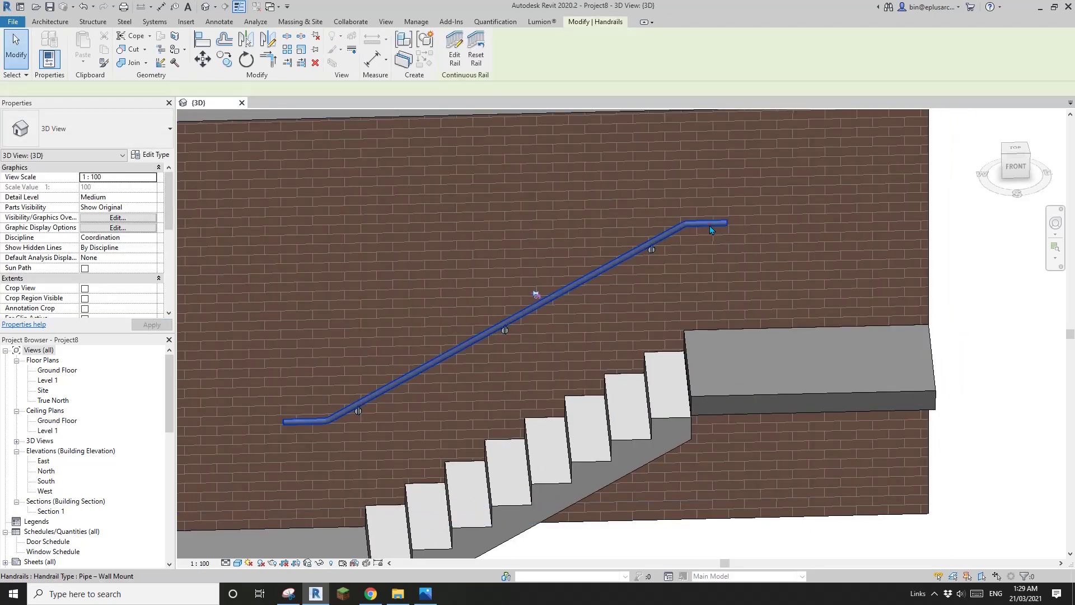
pyautogui.click(150, 155)
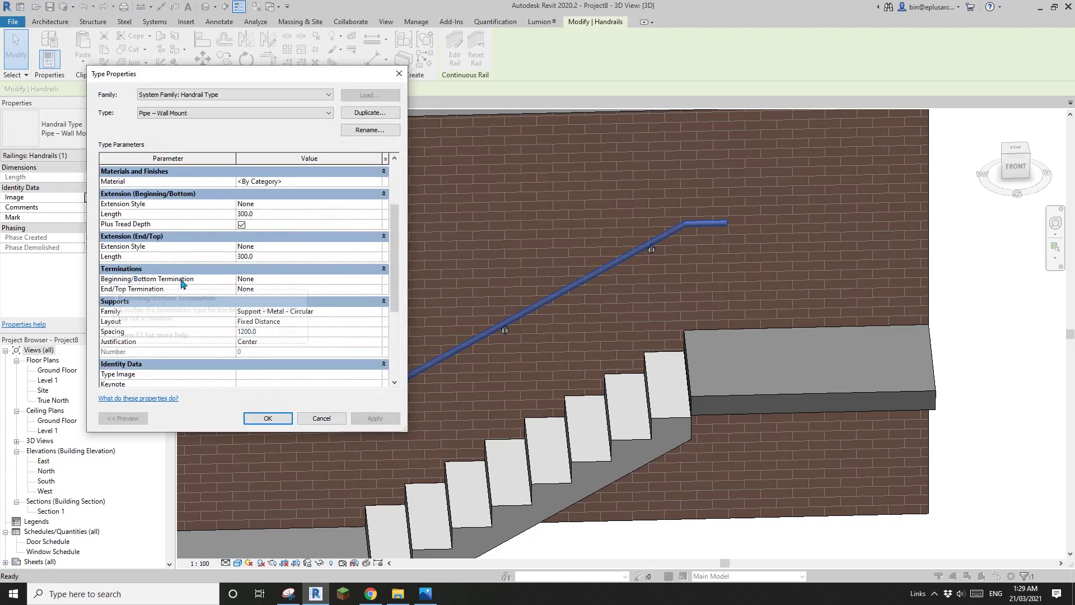
pyautogui.click(272, 279)
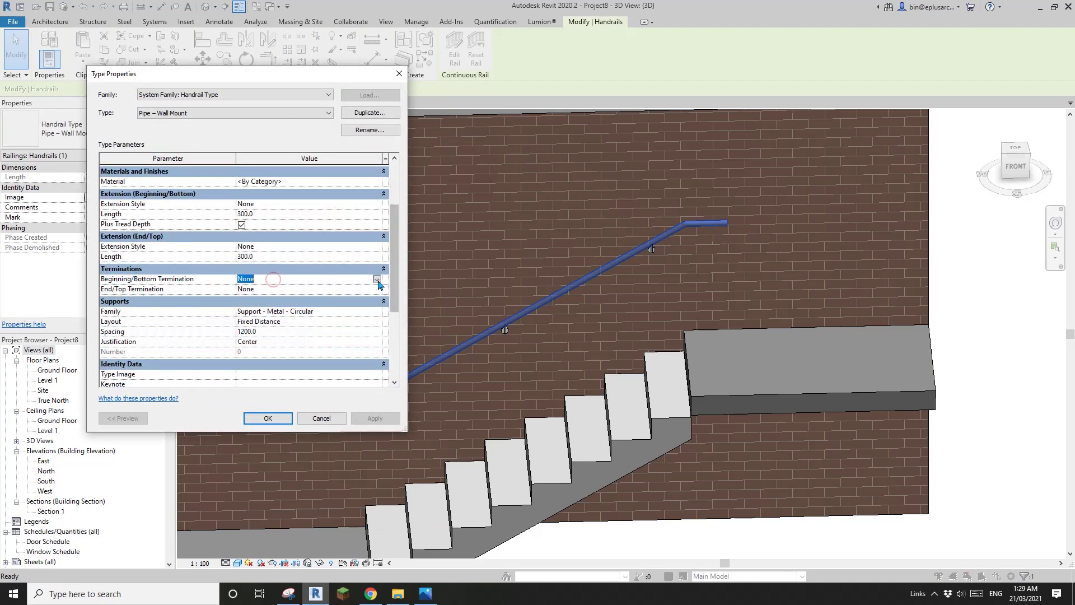
pyautogui.click(376, 279)
pyautogui.click(245, 305)
pyautogui.click(314, 290)
pyautogui.click(376, 290)
pyautogui.click(246, 315)
pyautogui.click(374, 418)
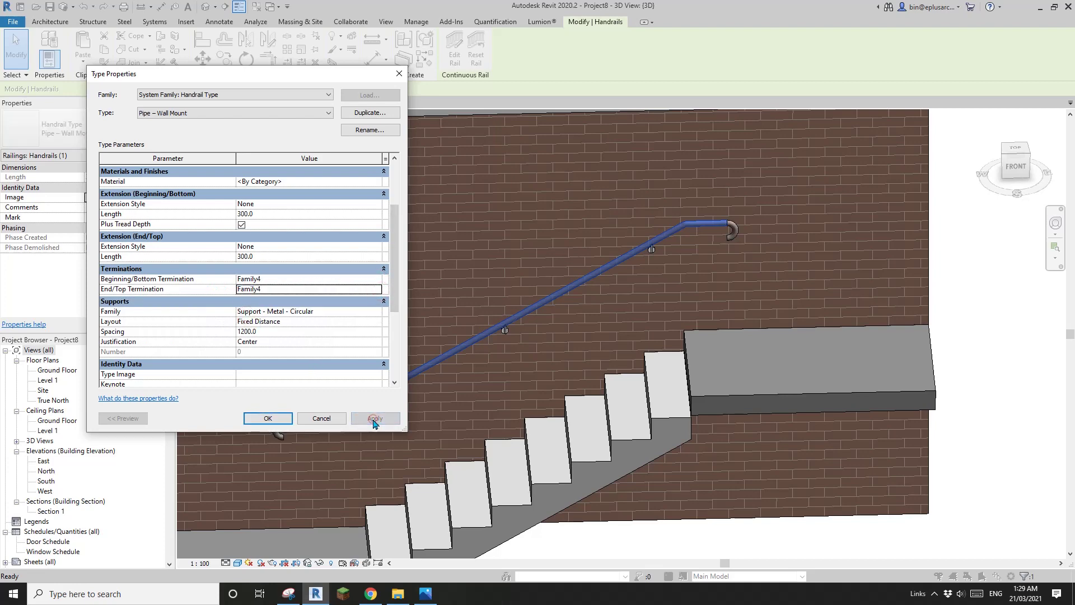
pyautogui.click(268, 418)
pyautogui.press('Escape')
# - Inspect the turned-down terminations and their joints with the handrail from several angles
pyautogui.scroll(-2, 517, 414)
pyautogui.keyDown('shift'); pyautogui.moveTo(517, 413); pyautogui.dragTo(582, 292, button='middle'); pyautogui.keyUp('shift')
pyautogui.click(529, 288)
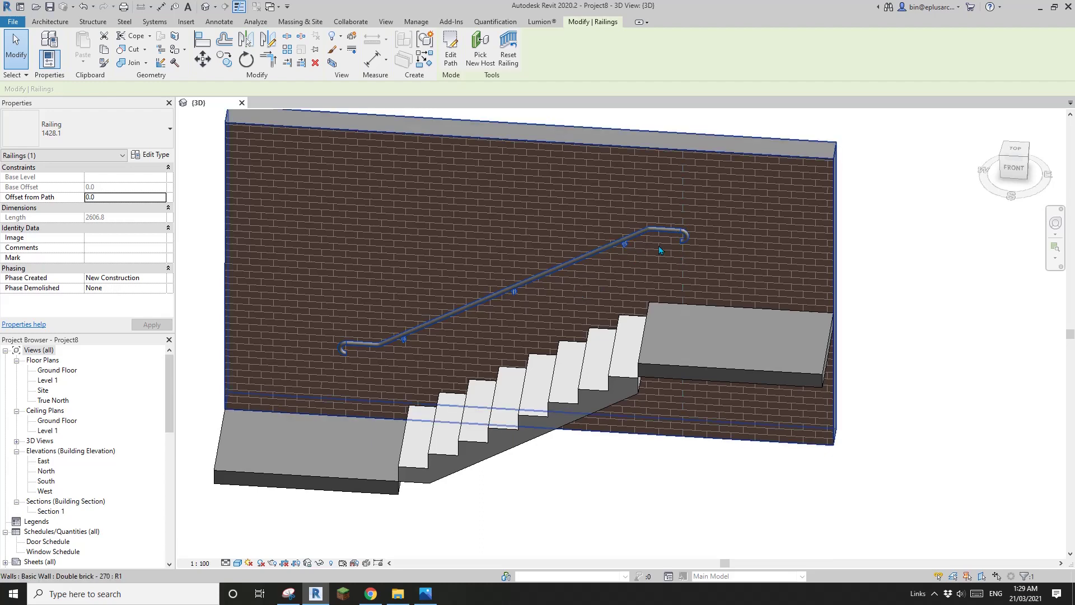
pyautogui.keyDown('shift'); pyautogui.moveTo(642, 246); pyautogui.dragTo(616, 263, button='middle'); pyautogui.keyUp('shift')
pyautogui.scroll(8, 596, 219)
pyautogui.press('Escape')
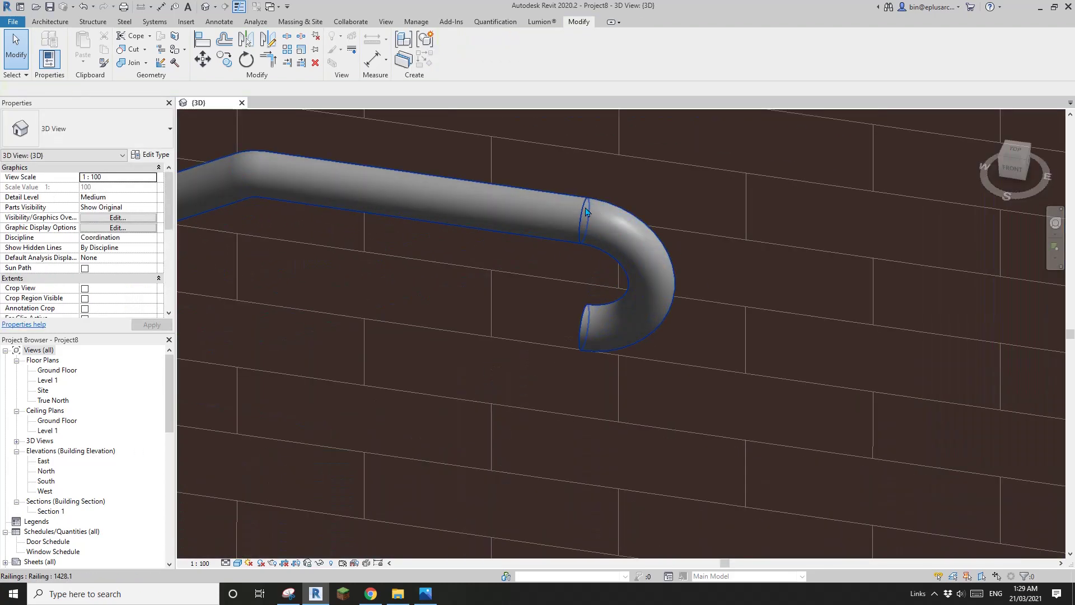
pyautogui.scroll(-8, 591, 231)
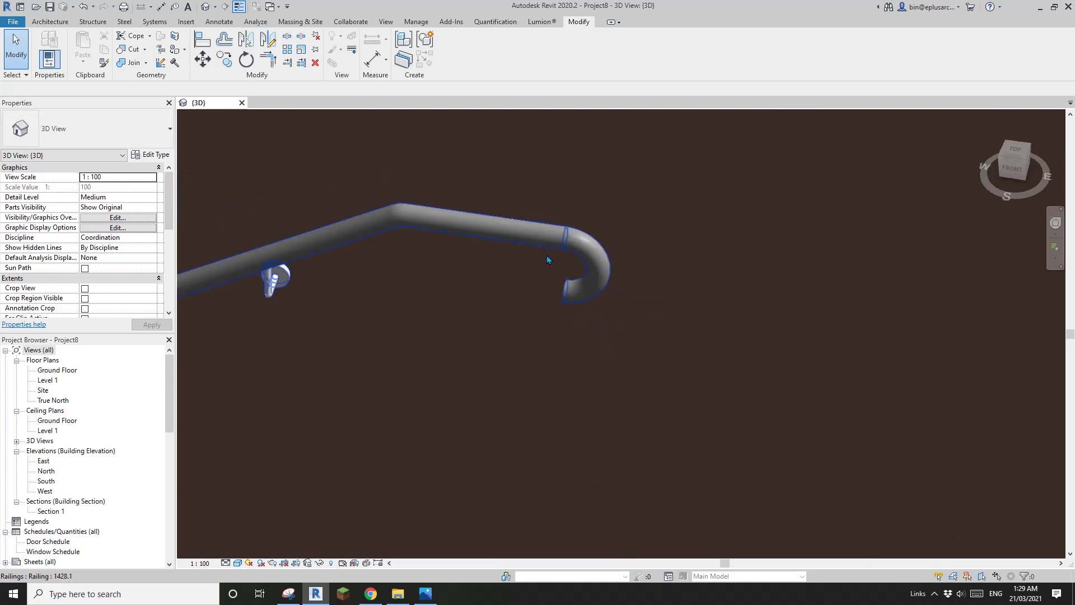
pyautogui.keyDown('shift'); pyautogui.moveTo(591, 230); pyautogui.dragTo(532, 189, button='middle'); pyautogui.keyUp('shift')
pyautogui.click(498, 289)
pyautogui.press('Escape')
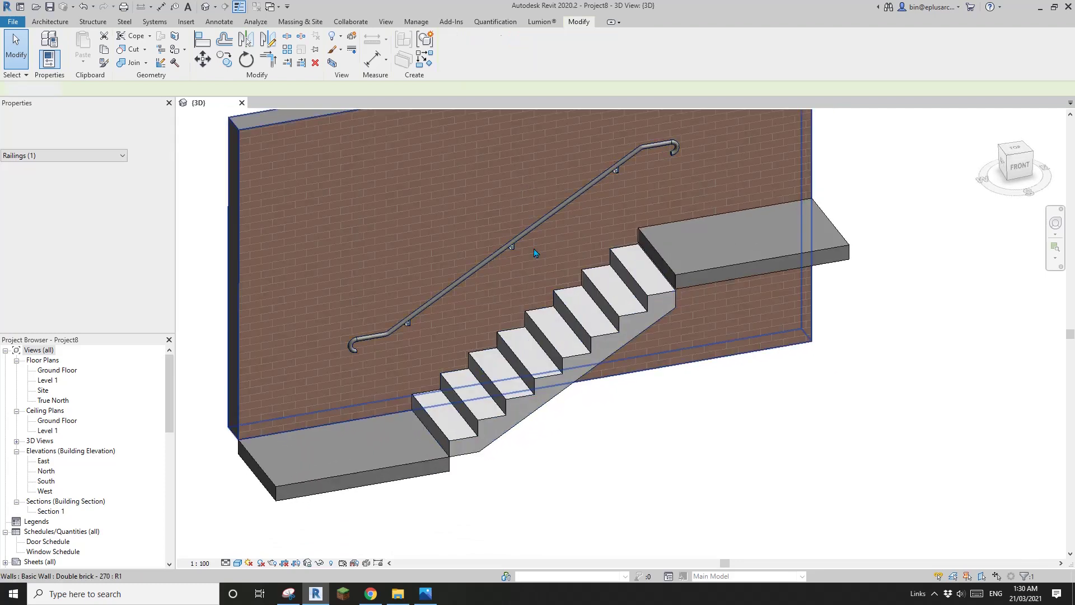
# - Unpin and delete the lowest wall support of the handrail
pyautogui.scroll(3, 524, 286)
pyautogui.keyDown('shift'); pyautogui.moveTo(524, 287); pyautogui.dragTo(734, 218, button='middle'); pyautogui.keyUp('shift')
pyautogui.moveTo(446, 503); pyautogui.dragTo(486, 430, button='middle')
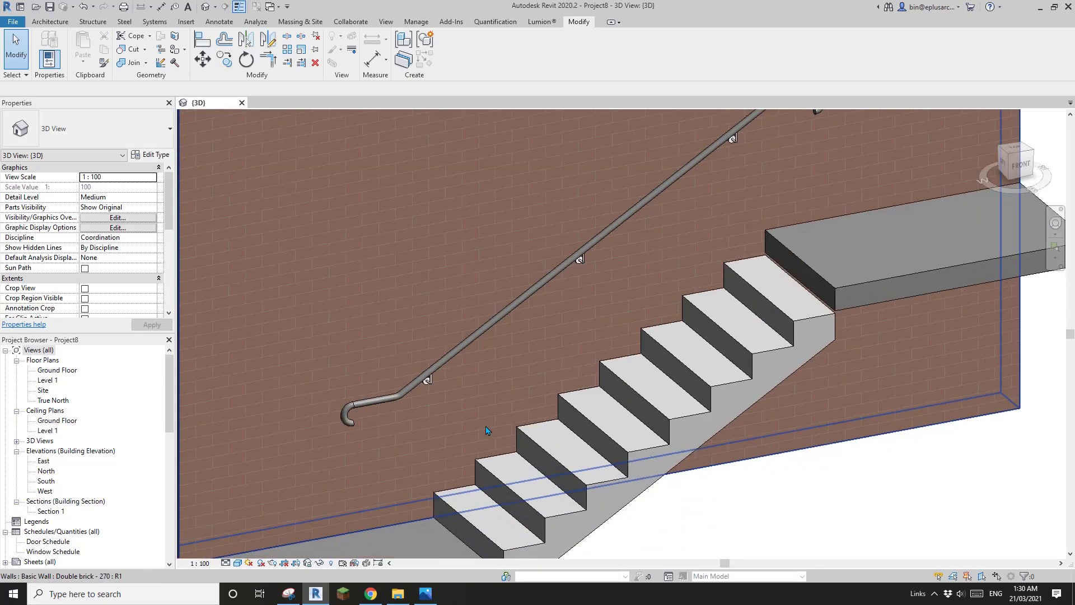
pyautogui.scroll(-4, 403, 429)
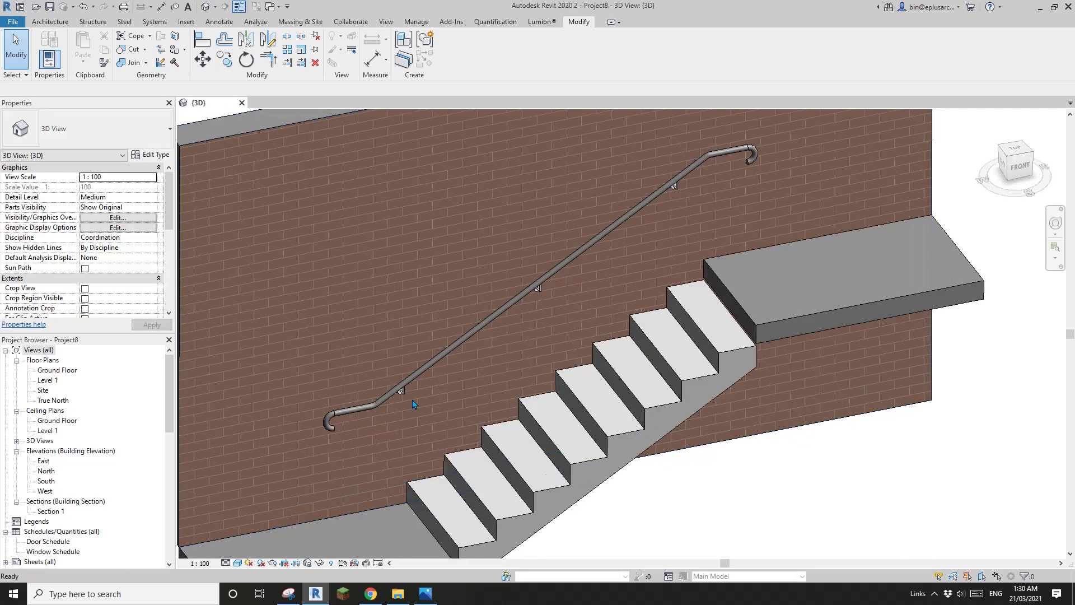
pyautogui.scroll(2, 412, 399)
pyautogui.click(402, 386)
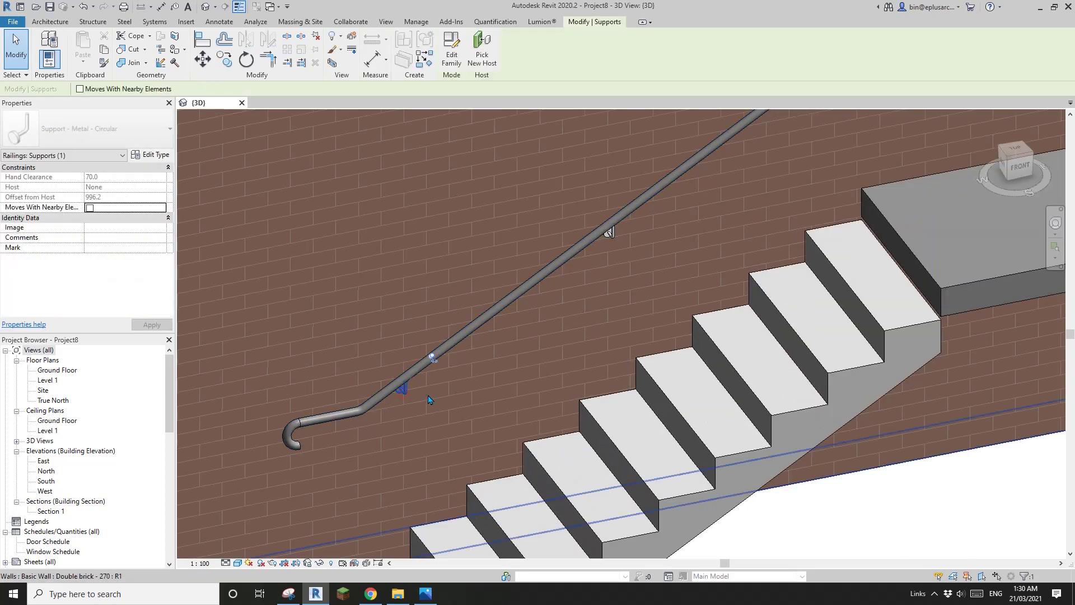
pyautogui.press('Escape')
pyautogui.scroll(-3, 473, 365)
pyautogui.scroll(3, 446, 360)
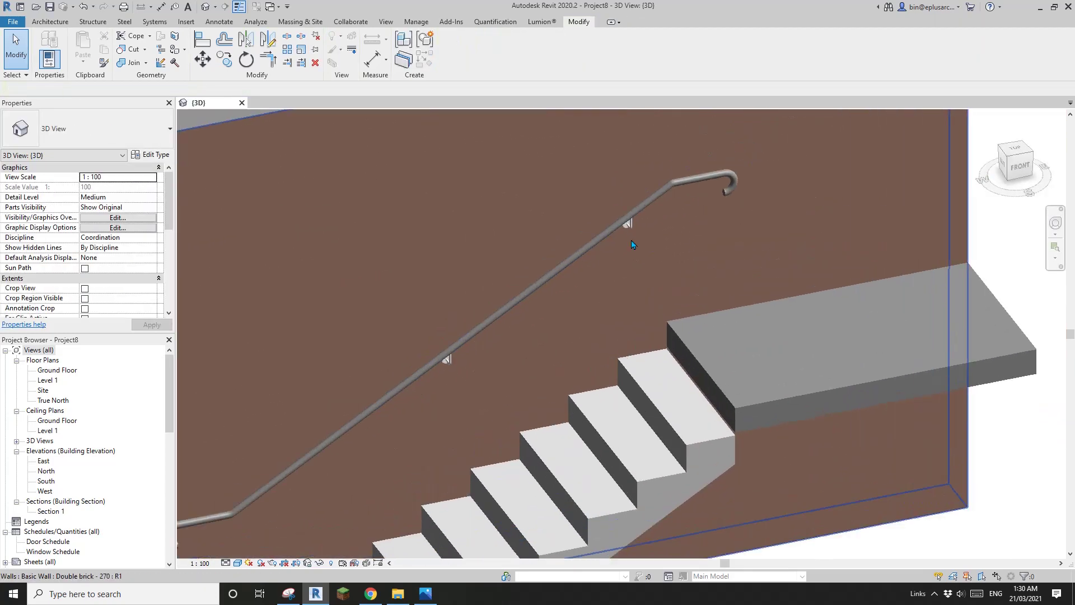
# - Unpin and delete the topmost wall support, near the upper end of the handrail
pyautogui.click(627, 224)
pyautogui.scroll(-2, 531, 281)
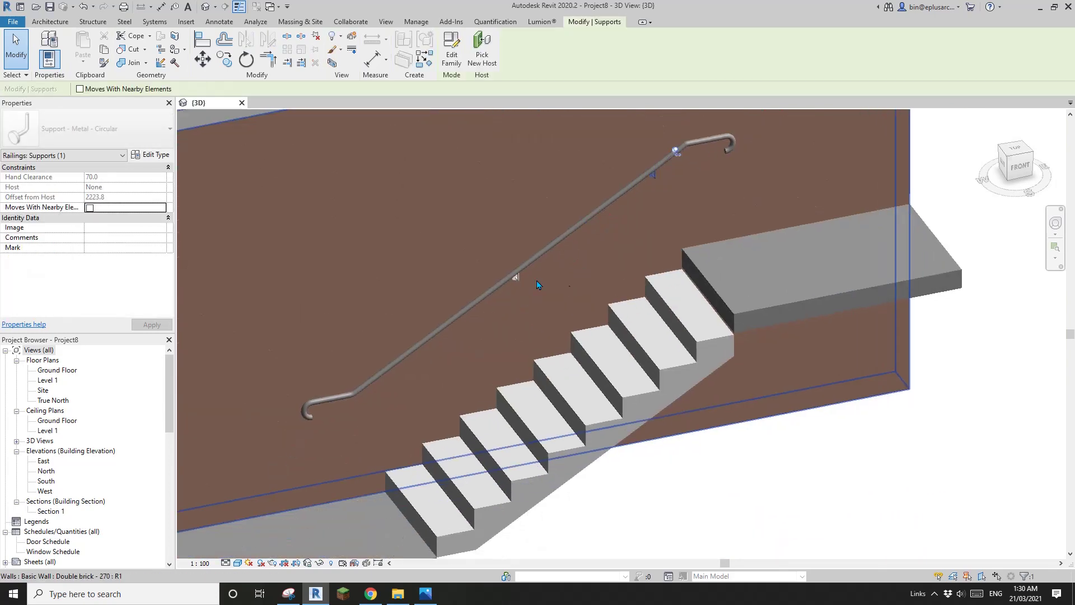
pyautogui.press('Escape')
pyautogui.scroll(2, 613, 230)
pyautogui.click(607, 221)
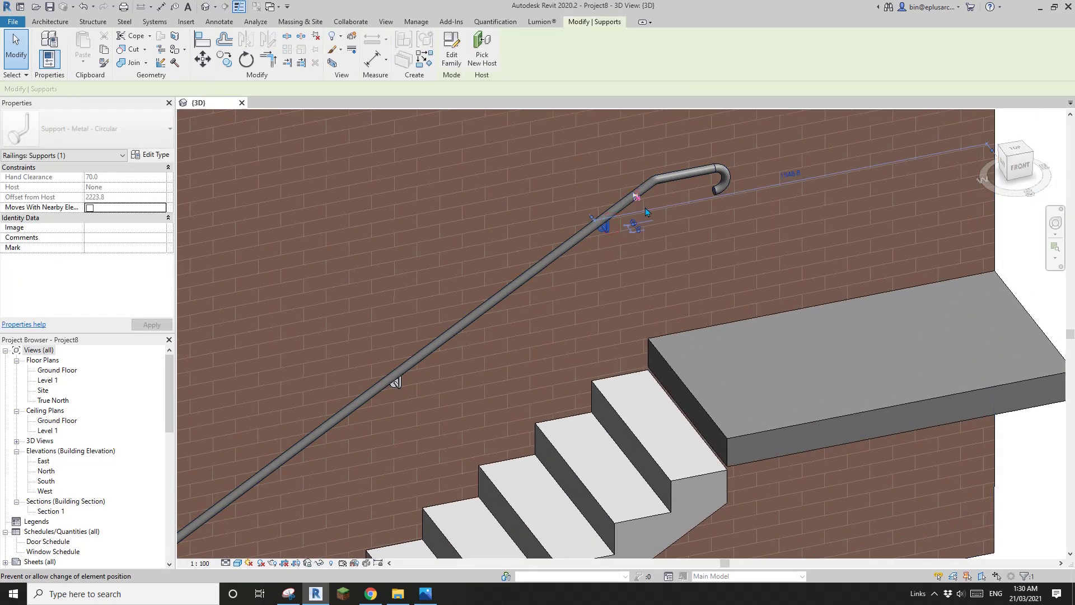
pyautogui.press('Escape')
pyautogui.scroll(-3, 608, 311)
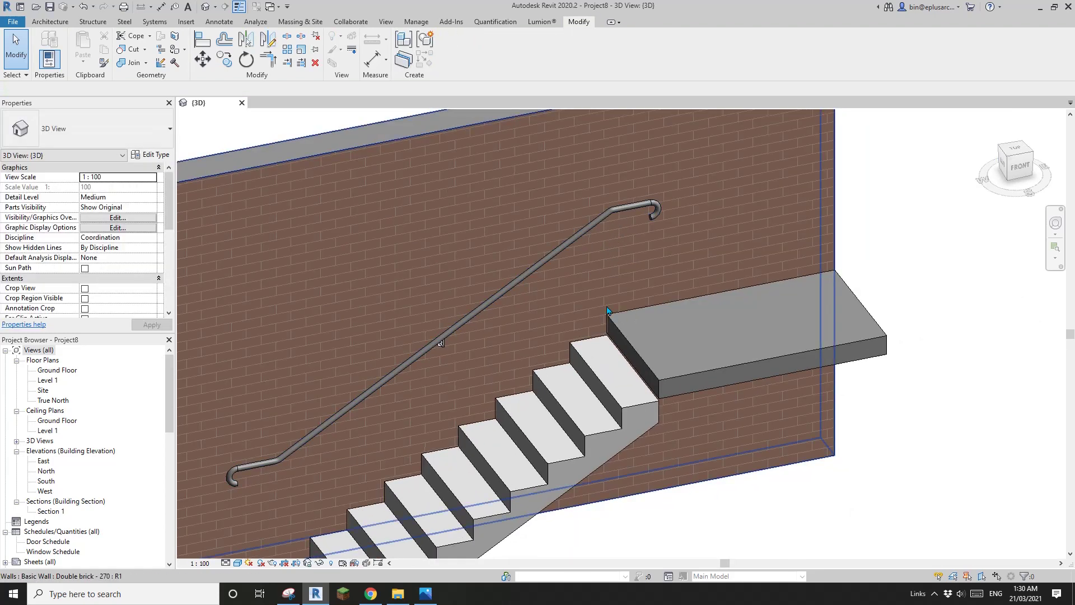
pyautogui.scroll(-2, 614, 320)
pyautogui.keyDown('shift'); pyautogui.moveTo(615, 320); pyautogui.dragTo(472, 421, button='middle'); pyautogui.keyUp('shift')
pyautogui.scroll(1, 536, 395)
pyautogui.scroll(3, 486, 401)
pyautogui.click(424, 384)
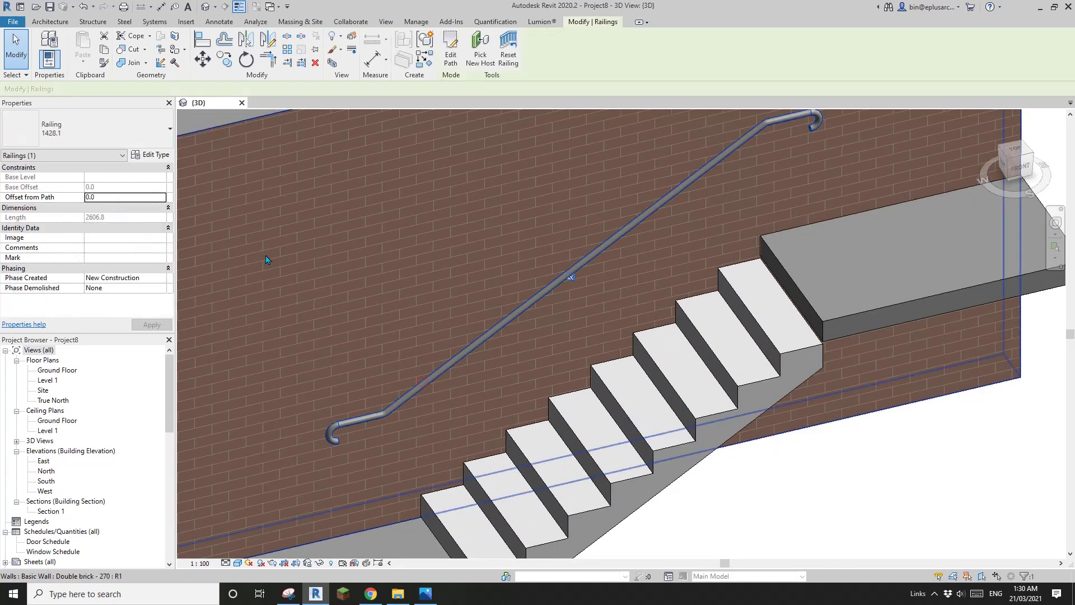
pyautogui.click(158, 155)
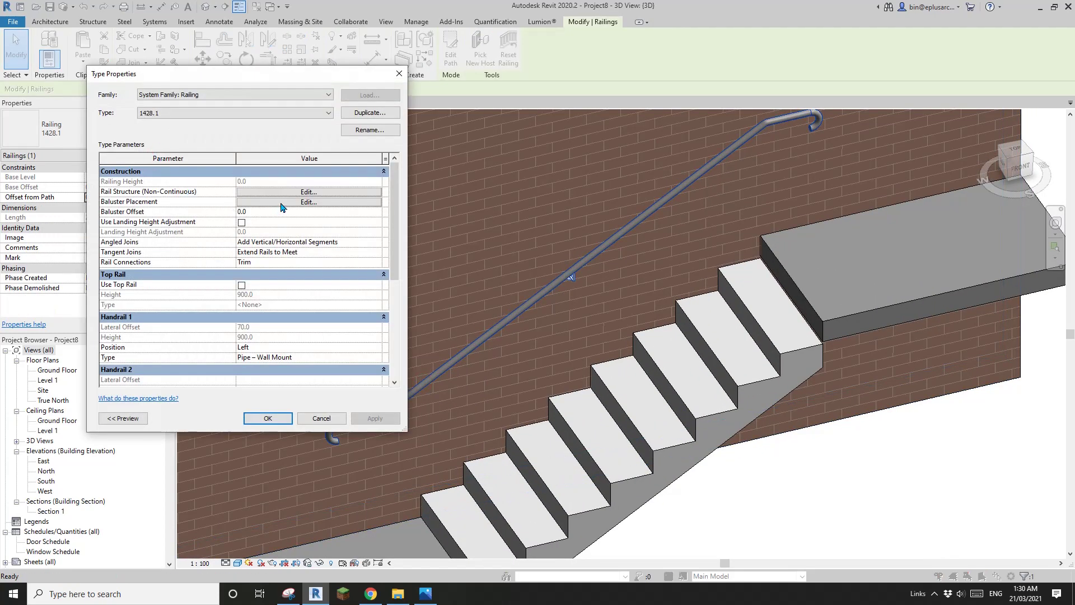
pyautogui.click(309, 202)
pyautogui.click(433, 74)
pyautogui.click(401, 74)
# - Create a new type named 40mm in the Baluster - Round family under the project's Railings families
pyautogui.scroll(-3, 102, 502)
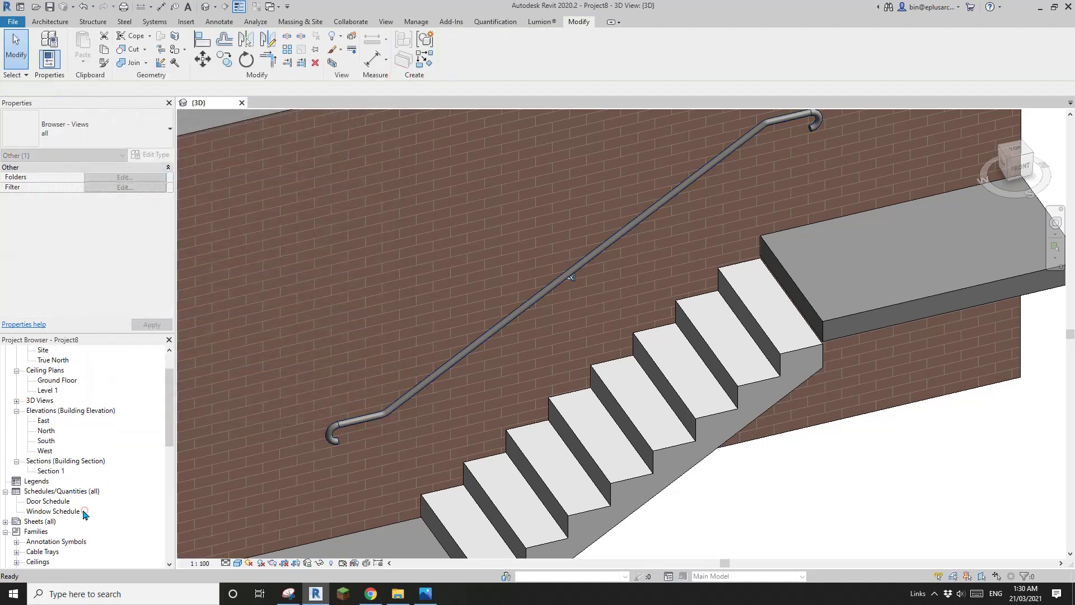
pyautogui.click(68, 495)
pyautogui.scroll(-6, 71, 503)
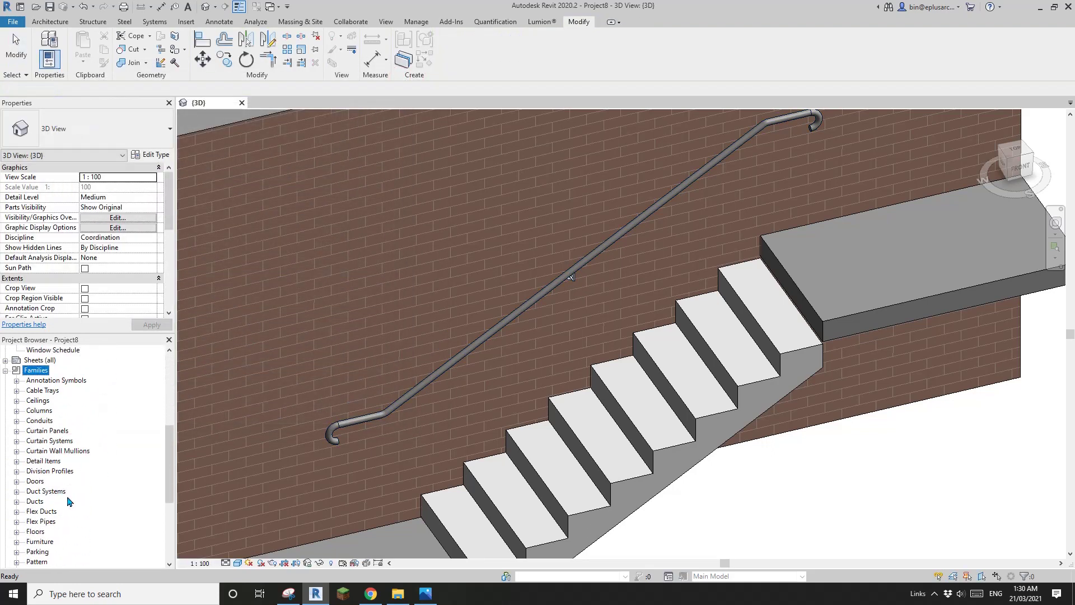
pyautogui.scroll(-2, 45, 487)
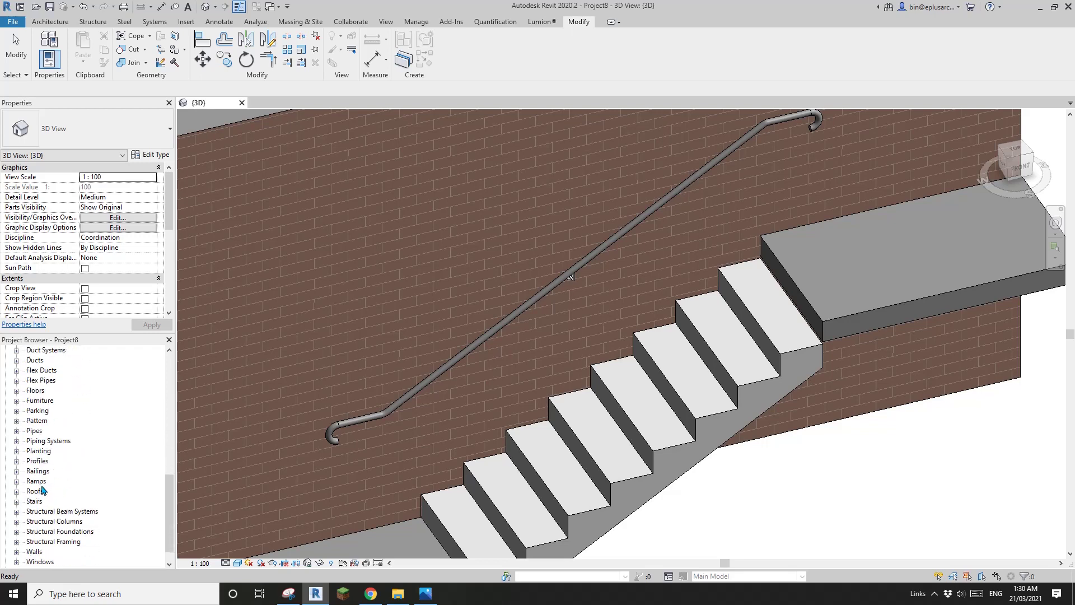
pyautogui.scroll(-1, 40, 500)
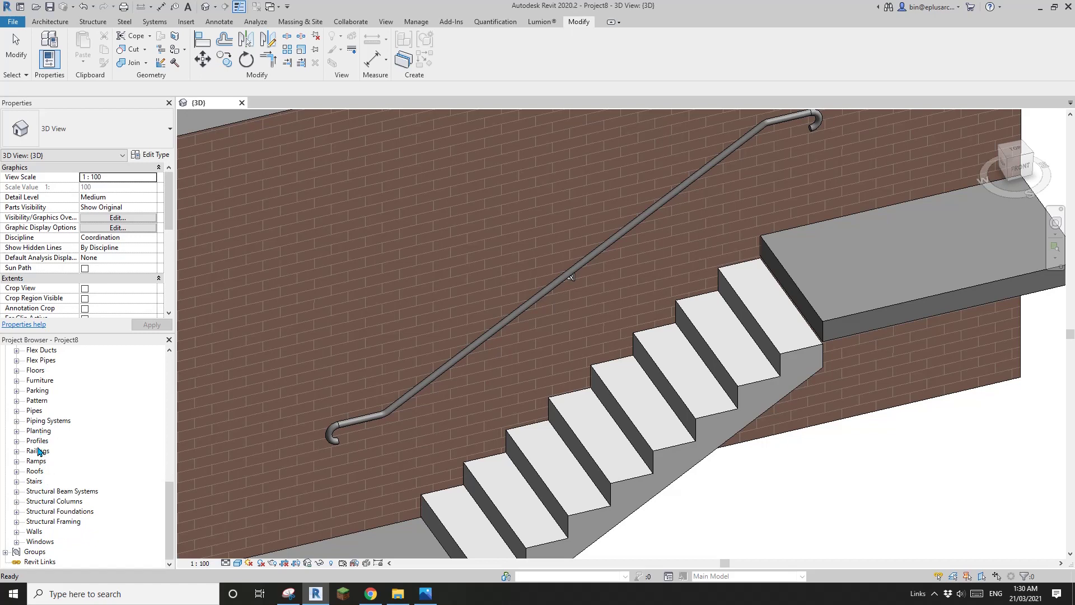
pyautogui.click(16, 451)
pyautogui.scroll(-1, 50, 460)
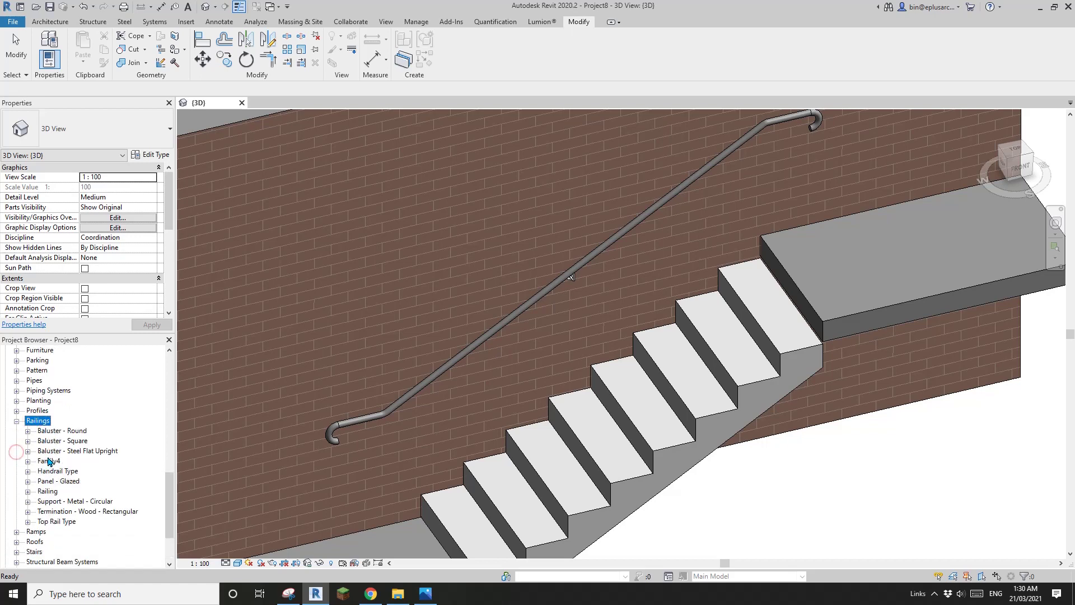
pyautogui.click(27, 431)
pyautogui.scroll(-1, 65, 436)
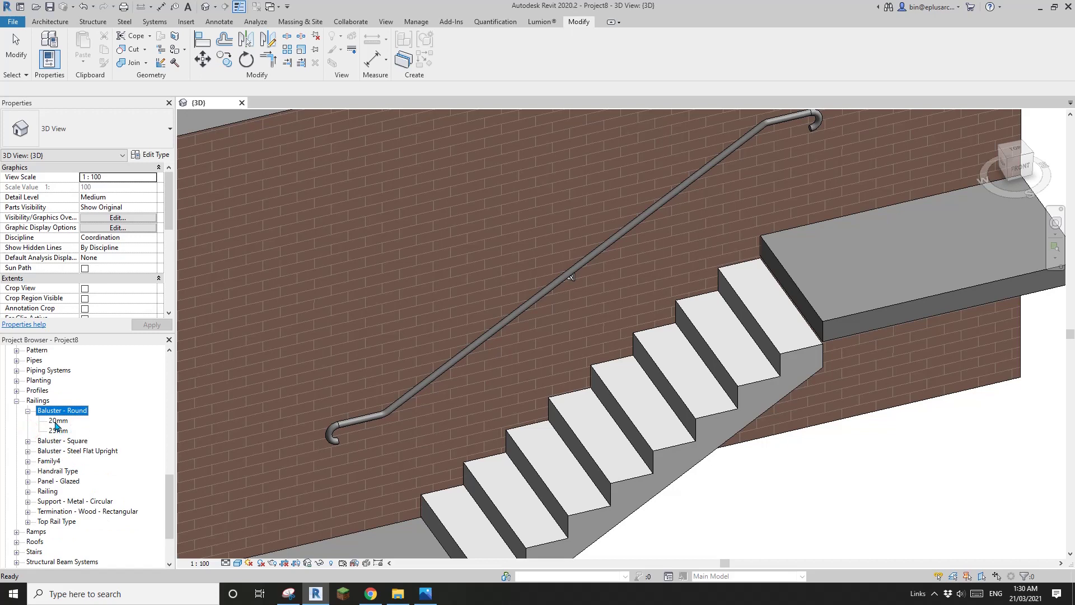
pyautogui.rightClick(71, 413)
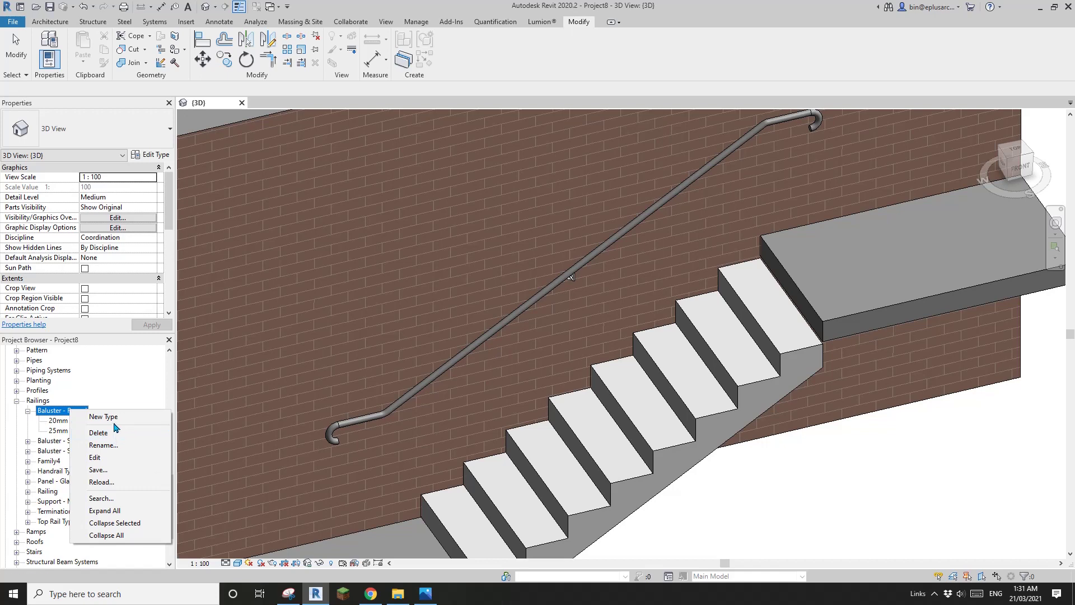
pyautogui.click(113, 416)
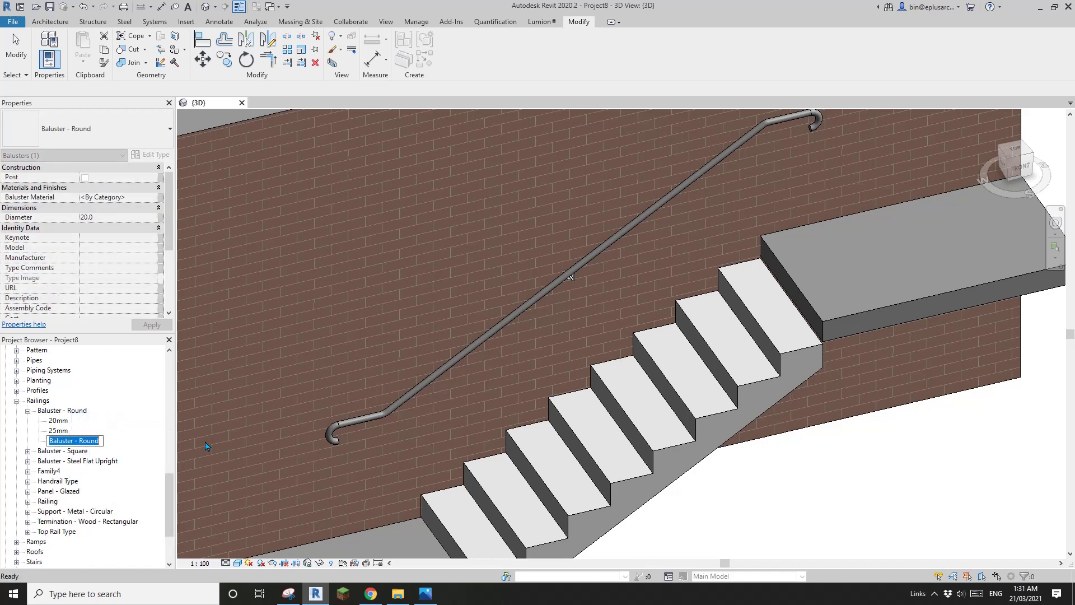
pyautogui.write('40mm')
pyautogui.click(114, 448)
# - Set the diameter of the 40mm Baluster - Round type to 40
pyautogui.doubleClick(60, 442)
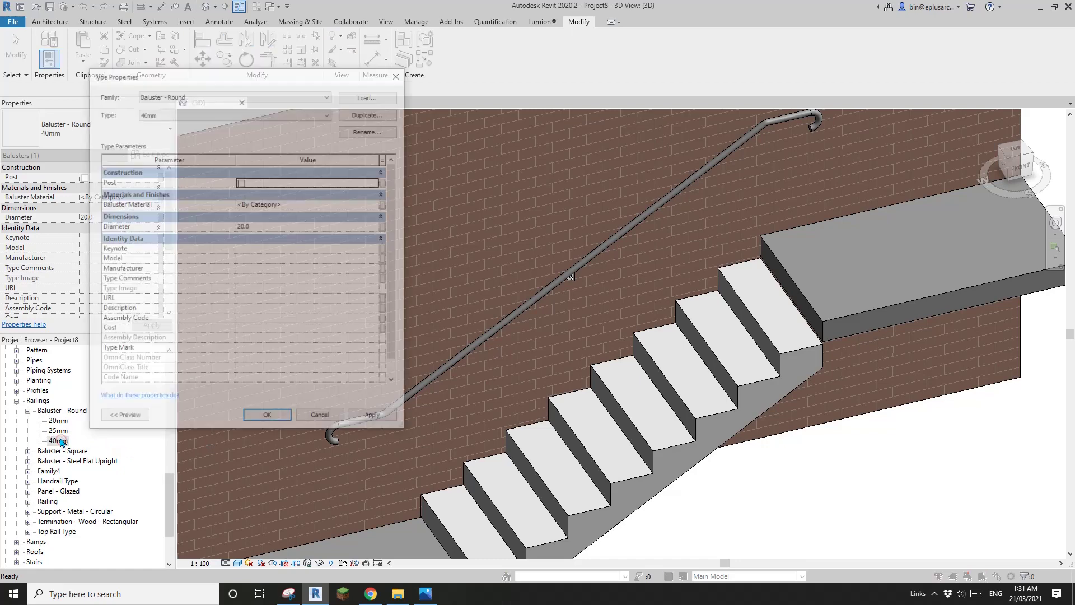
pyautogui.click(294, 227)
pyautogui.write('40')
pyautogui.click(268, 418)
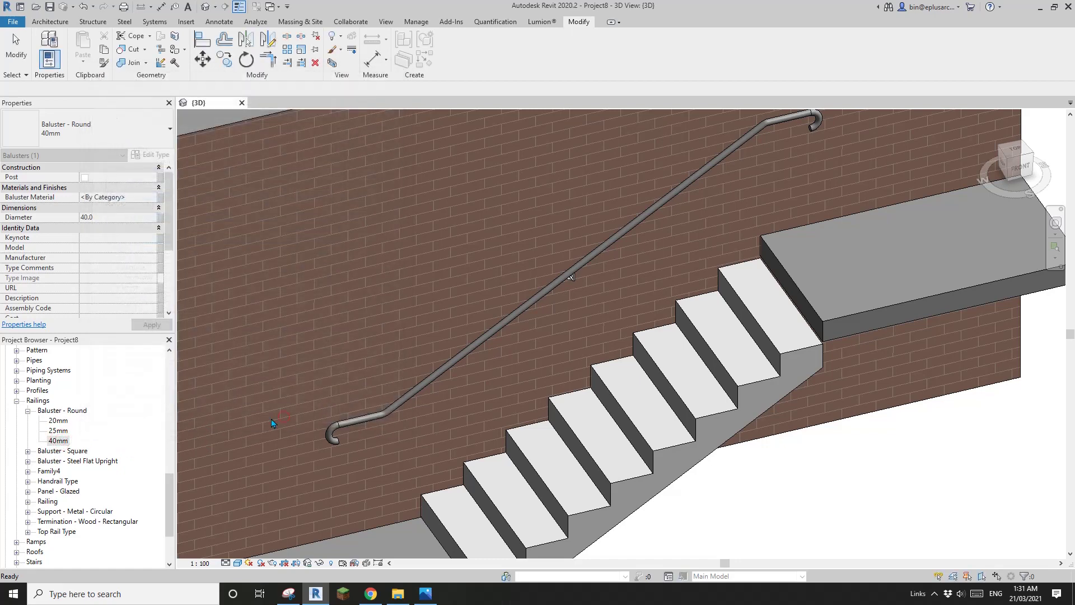
# - Assign Baluster - Round : 40mm to the start post and end post in the baluster placement of railing type 1428.1
pyautogui.click(454, 372)
pyautogui.click(479, 336)
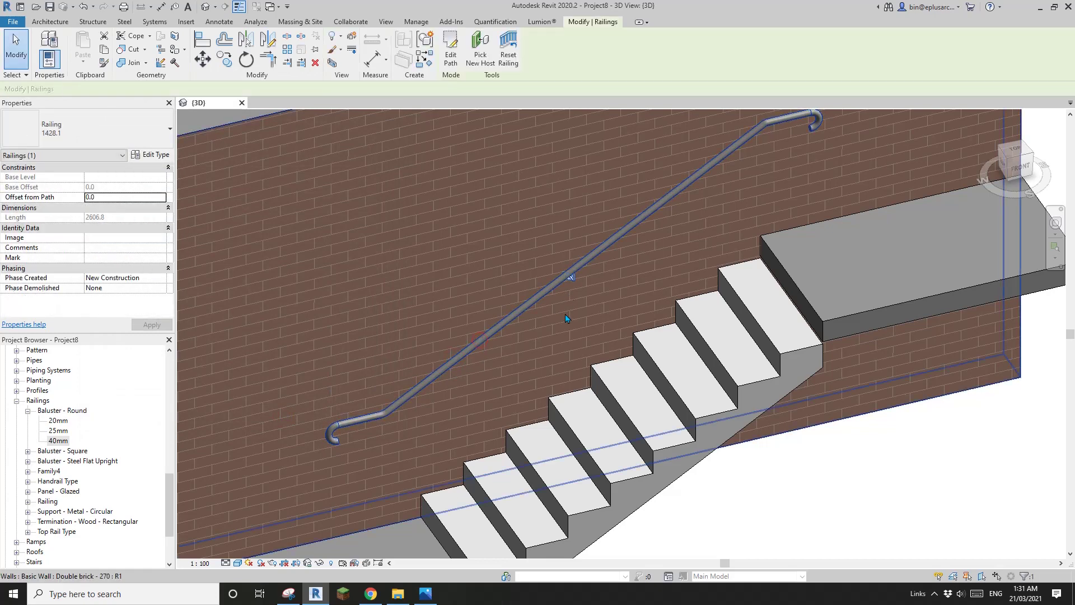
pyautogui.scroll(-2, 565, 318)
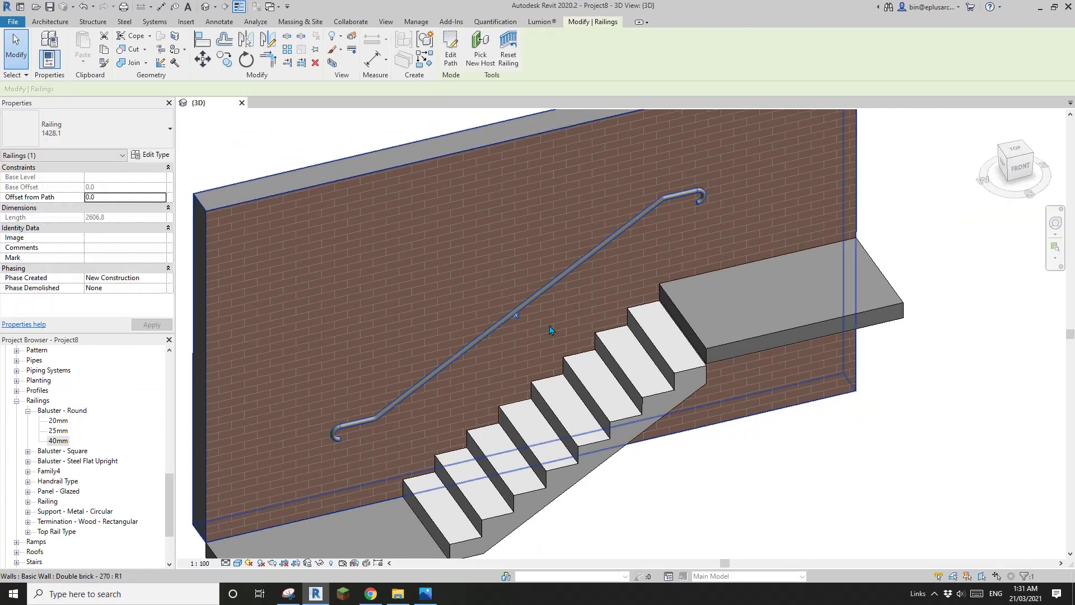
pyautogui.click(150, 155)
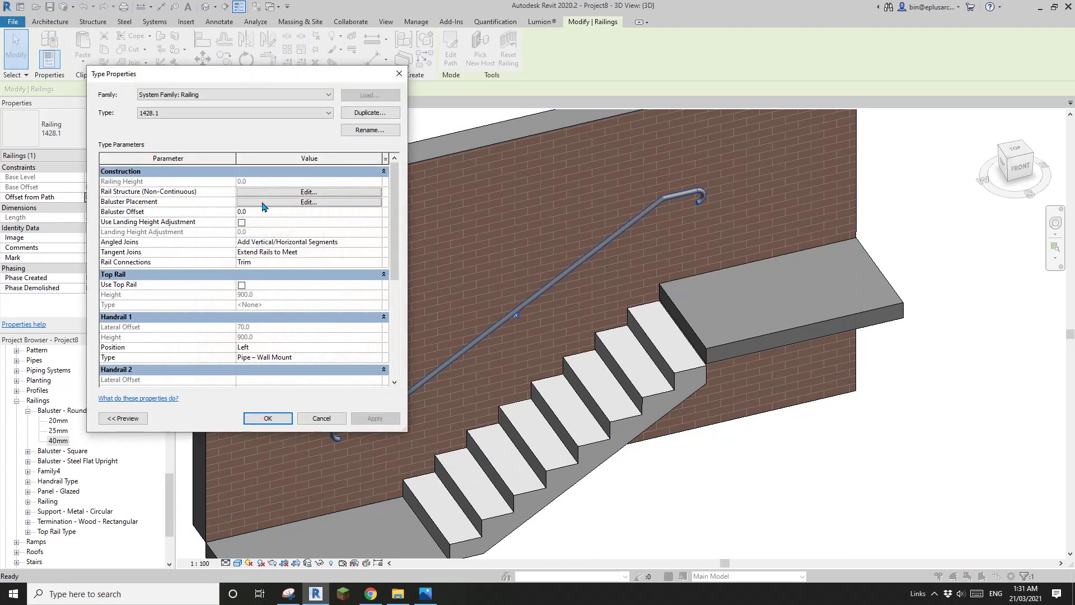
pyautogui.click(263, 202)
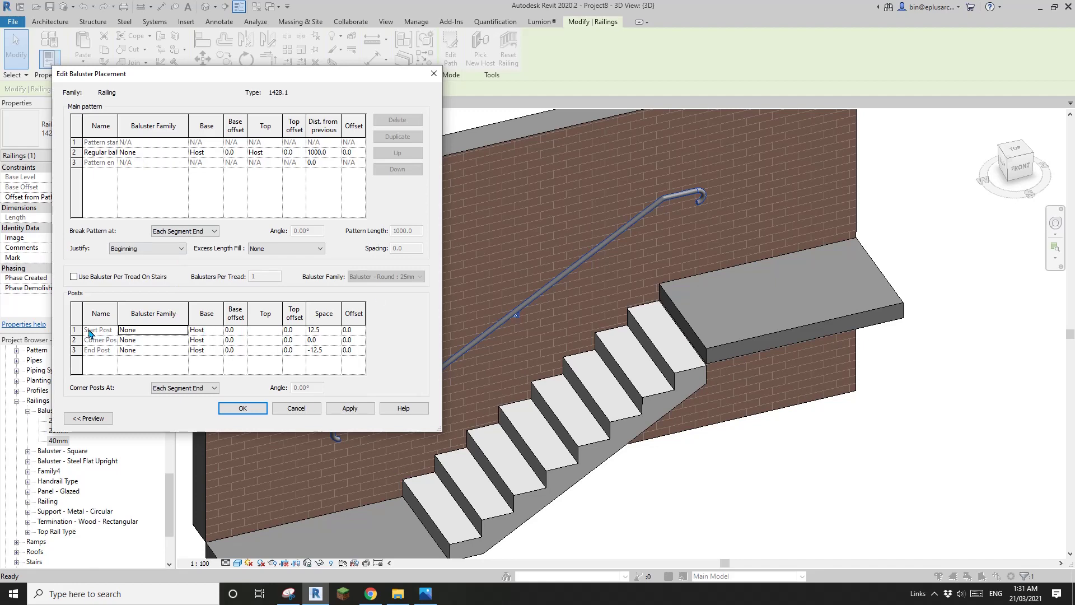
pyautogui.click(185, 332)
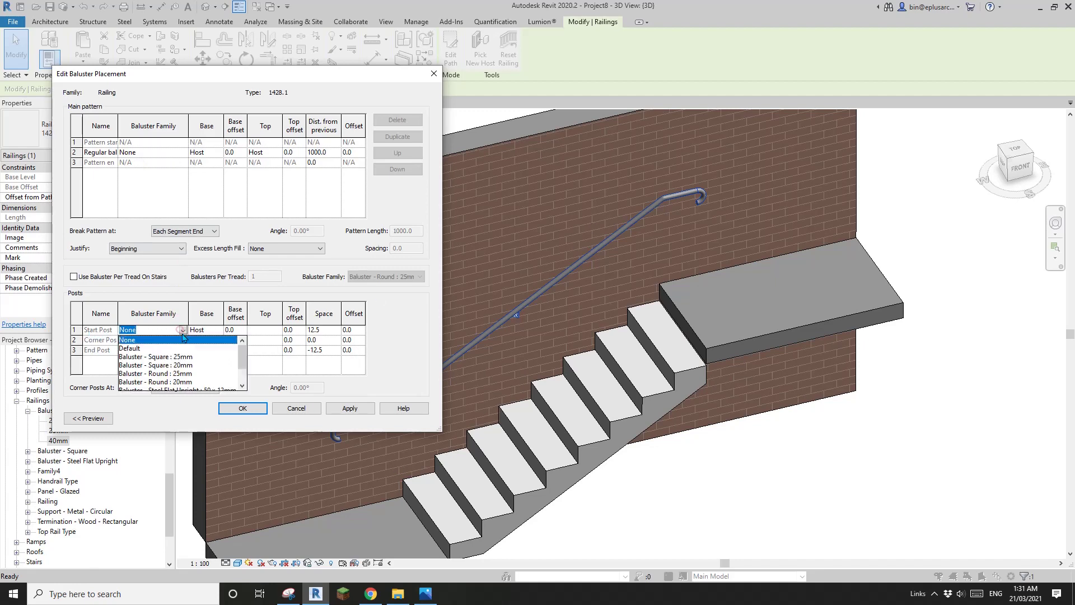
pyautogui.click(182, 383)
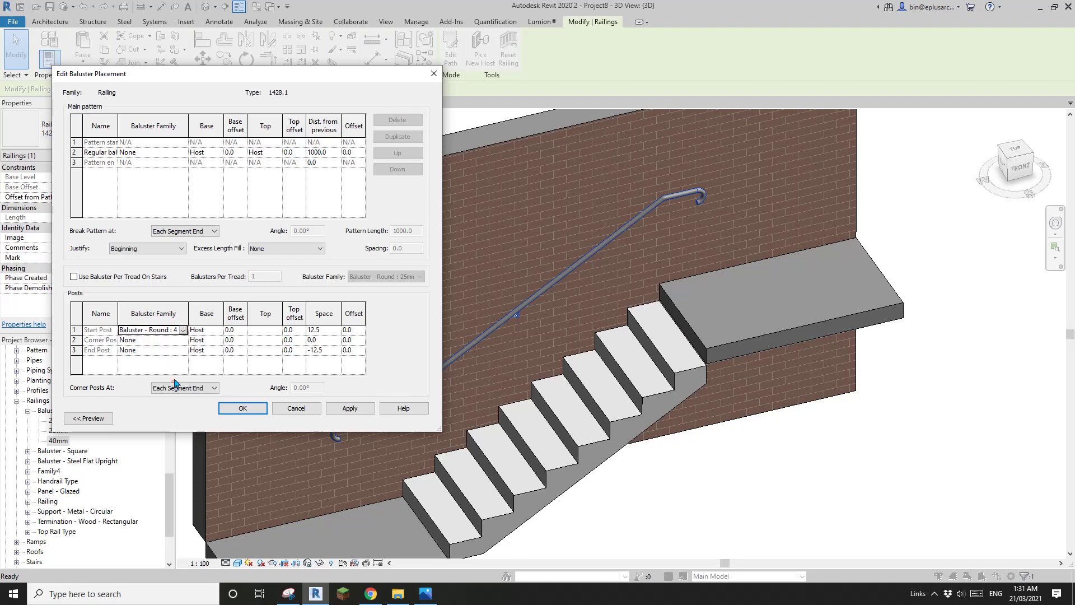
pyautogui.click(184, 351)
pyautogui.click(170, 401)
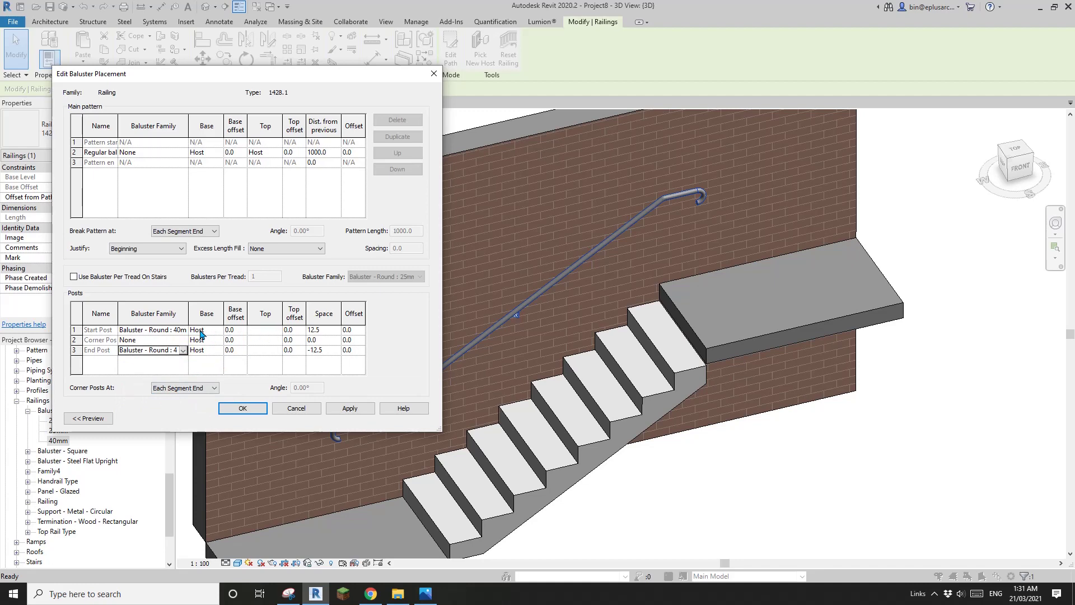
# - Set the Top of the start post and end post to Host with a top offset of 900, and apply the baluster placement
pyautogui.click(266, 331)
pyautogui.click(277, 330)
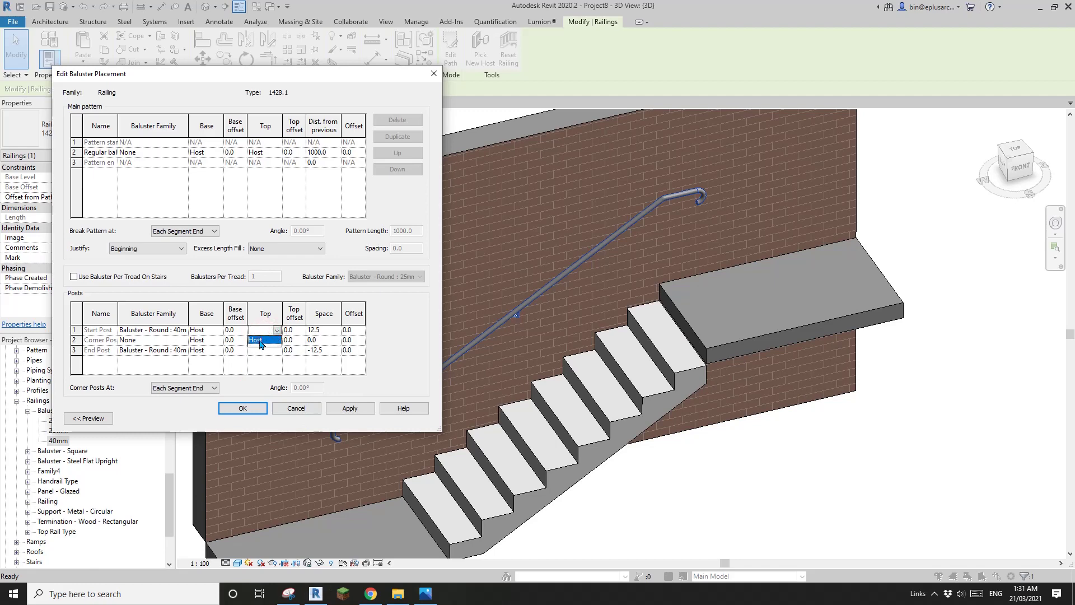
pyautogui.click(260, 340)
pyautogui.click(278, 350)
pyautogui.click(258, 361)
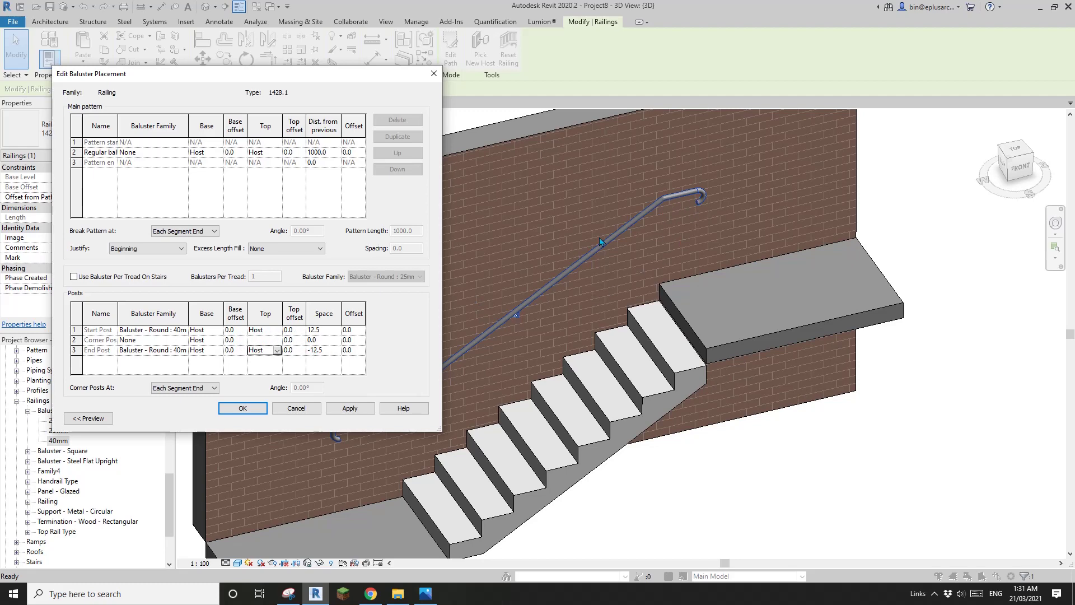
pyautogui.click(294, 329)
pyautogui.write('90')
pyautogui.click(300, 350)
pyautogui.write('90')
pyautogui.moveTo(224, 73); pyautogui.dragTo(217, 19)
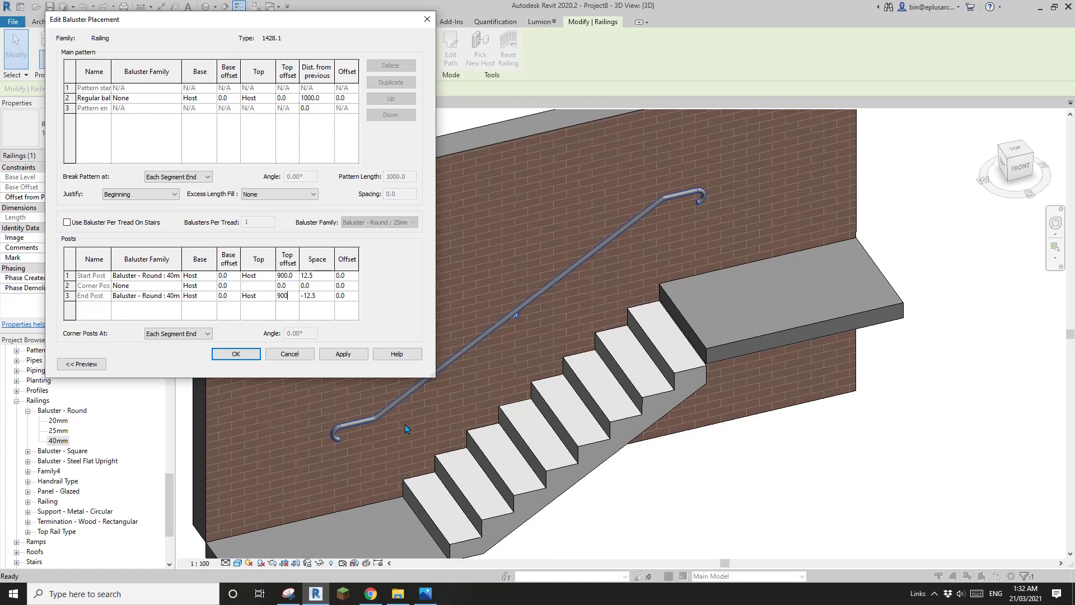
pyautogui.click(234, 357)
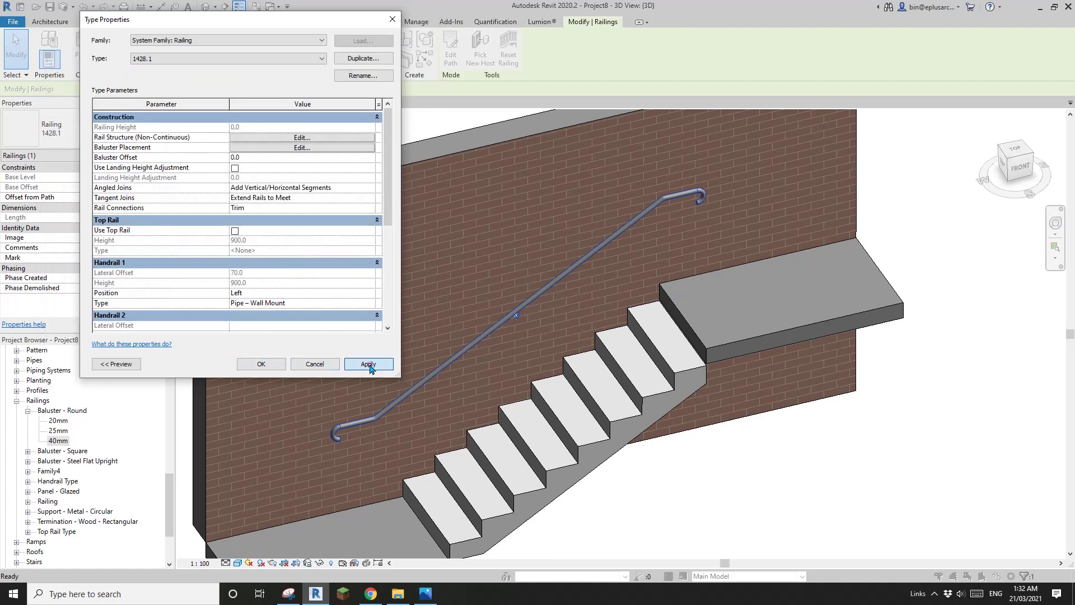
pyautogui.click(368, 364)
pyautogui.click(263, 364)
# - Set the Offset of the start post and end post to -70 in the baluster placement of railing type 1428.1
pyautogui.keyDown('shift'); pyautogui.moveTo(359, 376); pyautogui.dragTo(546, 240, button='middle'); pyautogui.keyUp('shift')
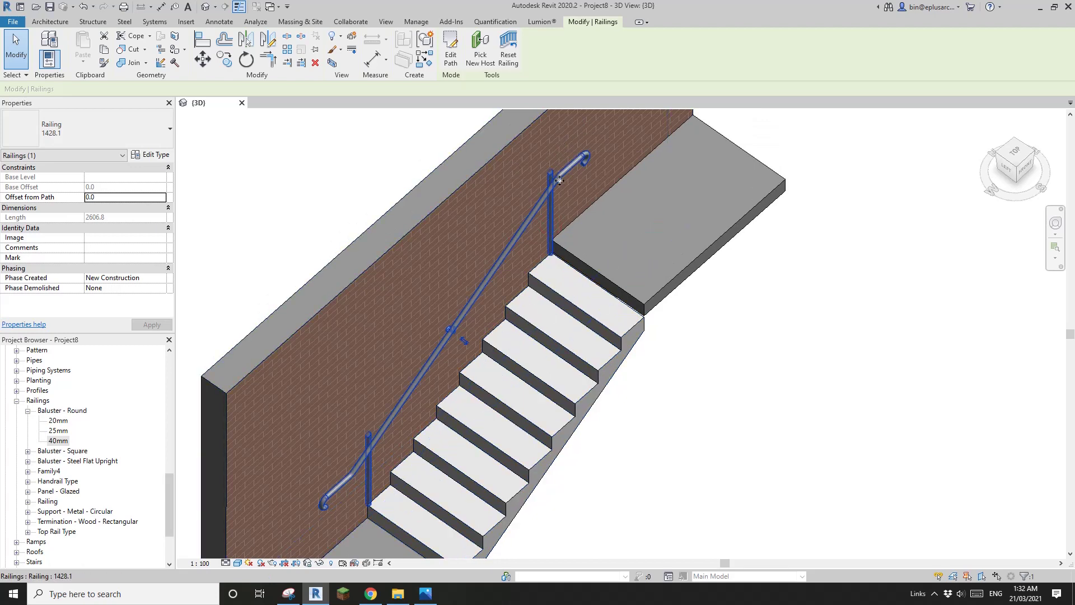
pyautogui.click(145, 156)
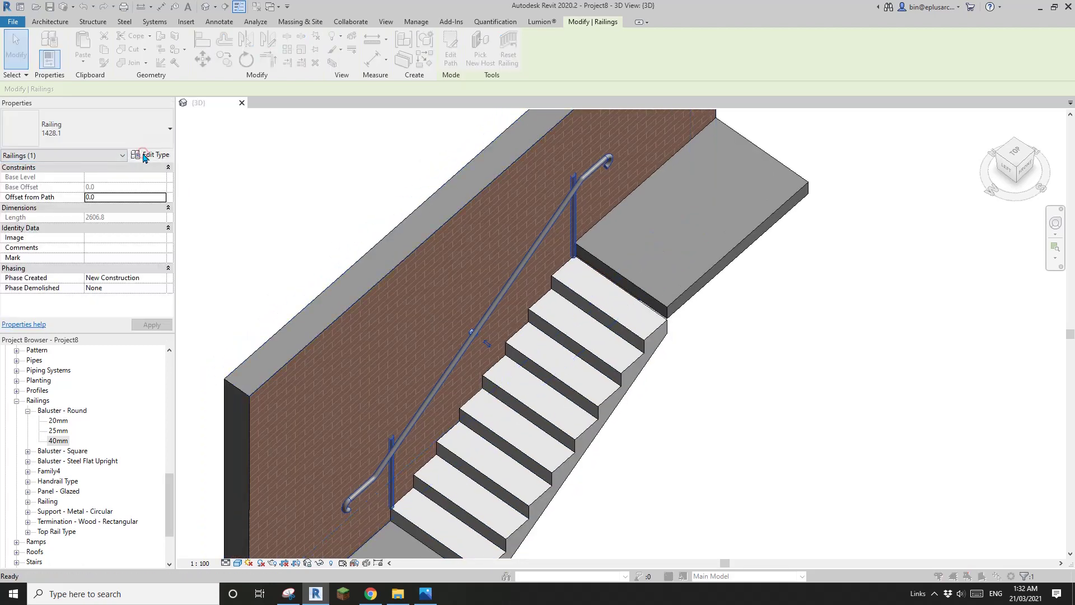
pyautogui.moveTo(272, 27); pyautogui.dragTo(247, 43)
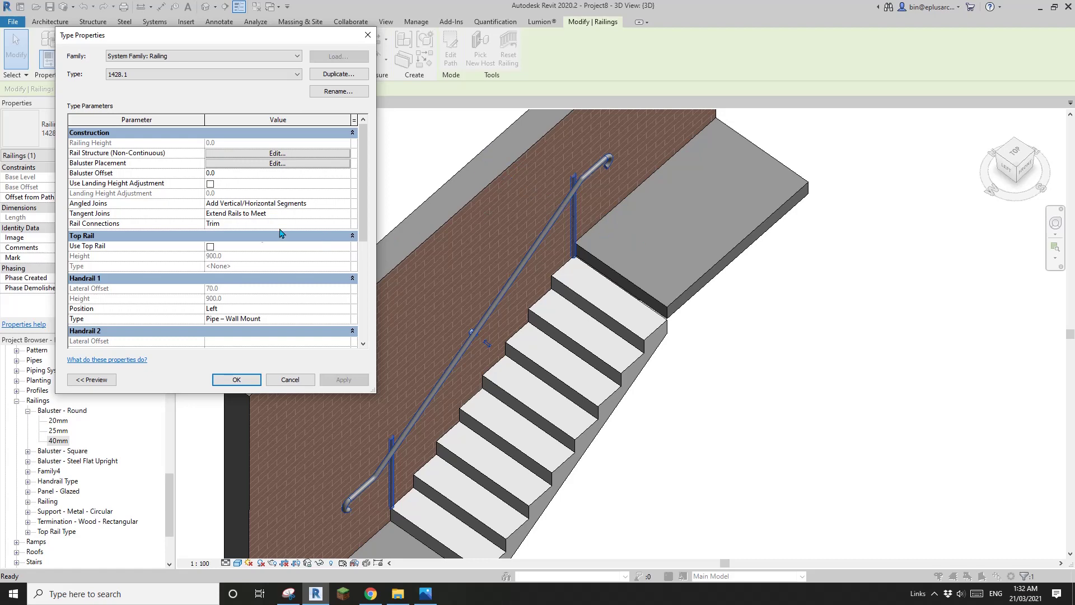
pyautogui.click(258, 162)
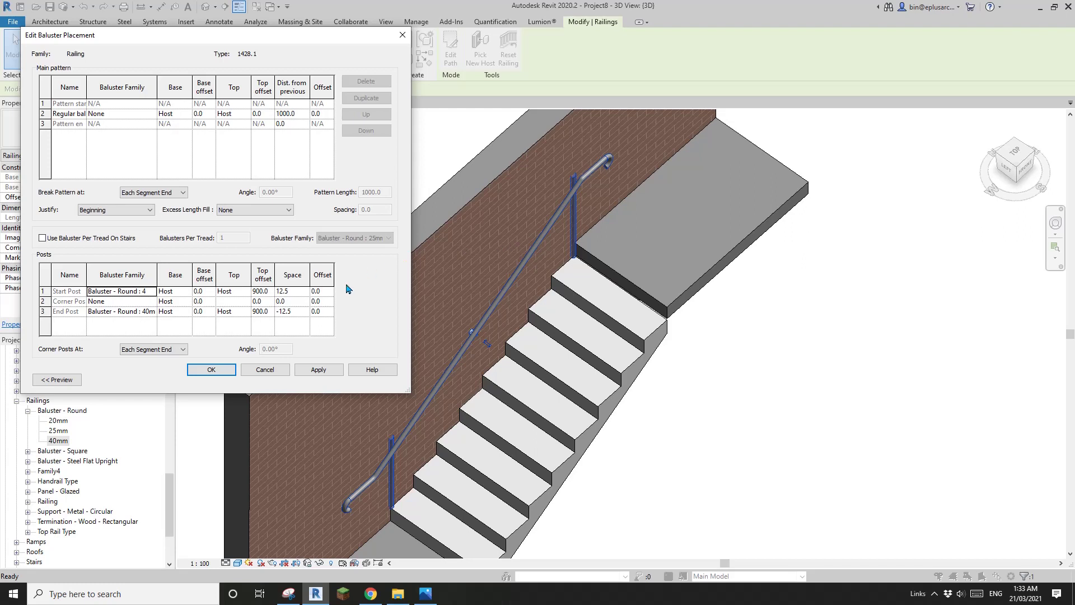
pyautogui.click(328, 292)
pyautogui.click(326, 312)
pyautogui.write('70')
pyautogui.click(218, 371)
pyautogui.click(343, 380)
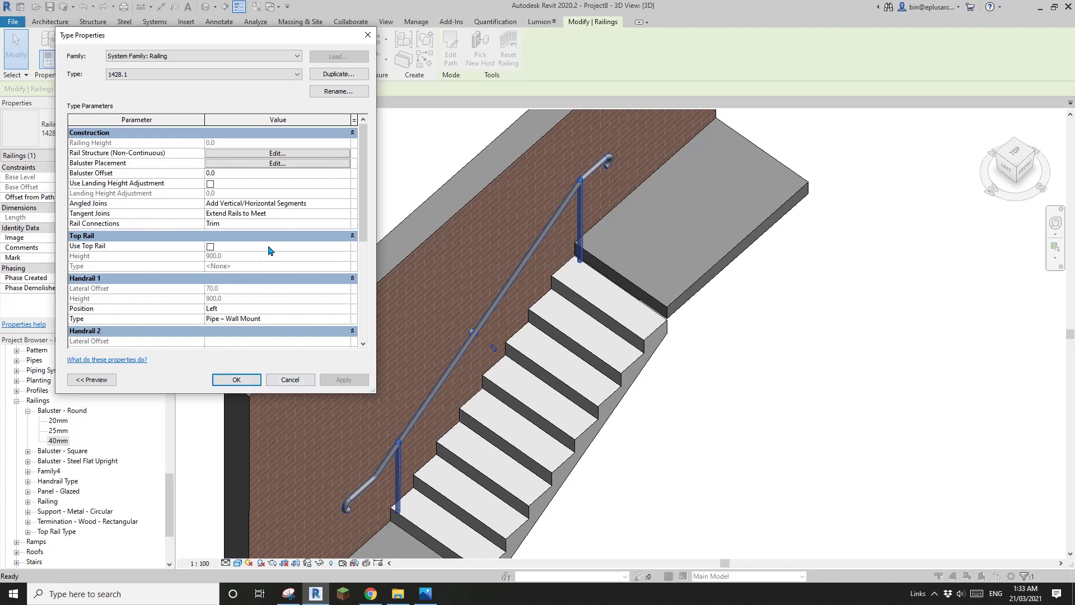
# - Set the top offset of the start post and end post to 850 in the railing's baluster placement and apply it
pyautogui.click(306, 163)
pyautogui.click(272, 290)
pyautogui.write('850')
pyautogui.press('Tab')
pyautogui.write('8')
pyautogui.hotkey('ctrl', 'z')
pyautogui.click(273, 311)
pyautogui.write('850')
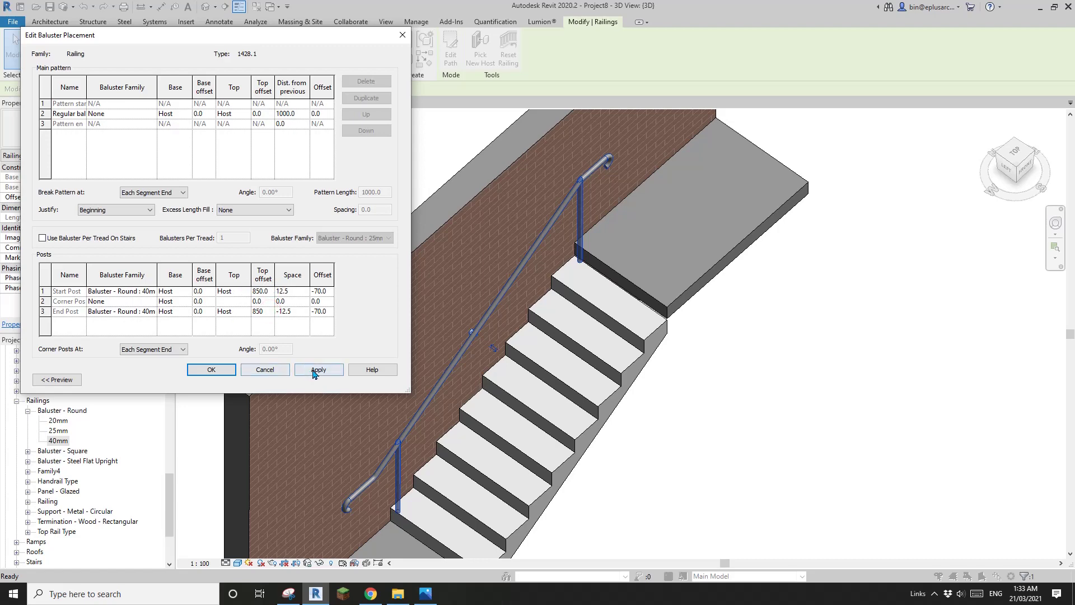
pyautogui.click(225, 370)
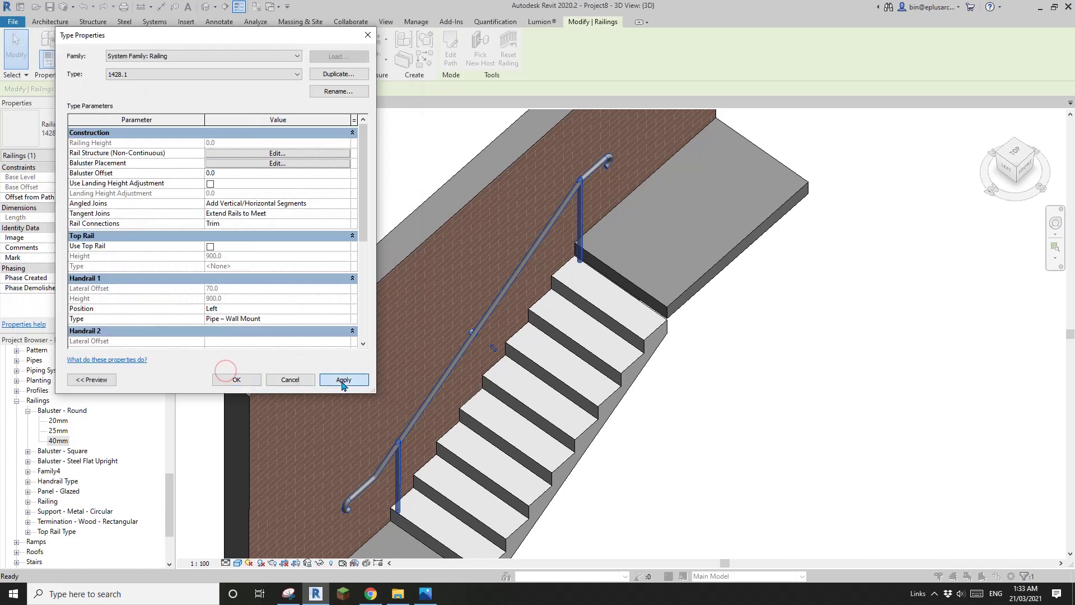
pyautogui.click(342, 381)
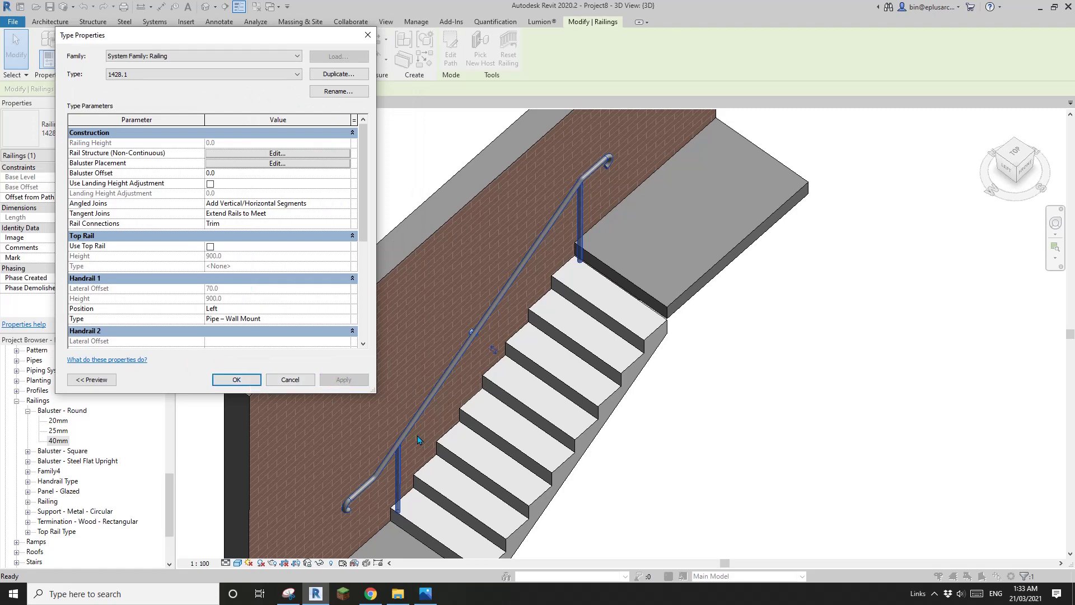
pyautogui.click(236, 380)
# - Inspect the posts in the 3D view, review the handrail termination figures in the AS 1428.1 PDF in Chrome, and return to Revit
pyautogui.keyDown('shift'); pyautogui.moveTo(257, 364); pyautogui.dragTo(381, 401, button='middle'); pyautogui.keyUp('shift')
pyautogui.scroll(4, 372, 397)
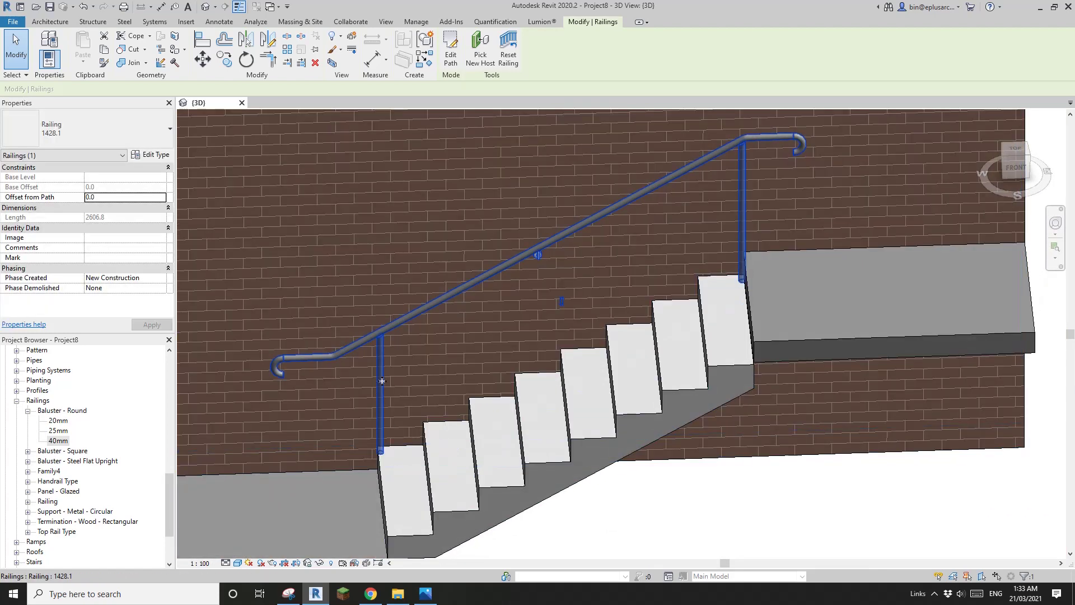
pyautogui.click(371, 593)
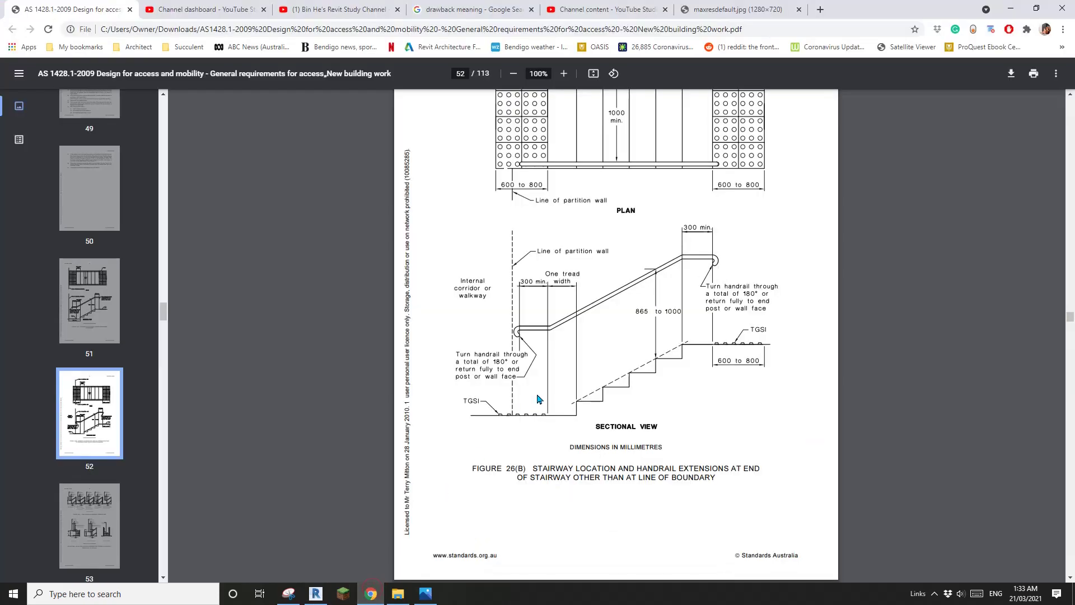
pyautogui.scroll(4, 548, 415)
pyautogui.scroll(-12, 548, 414)
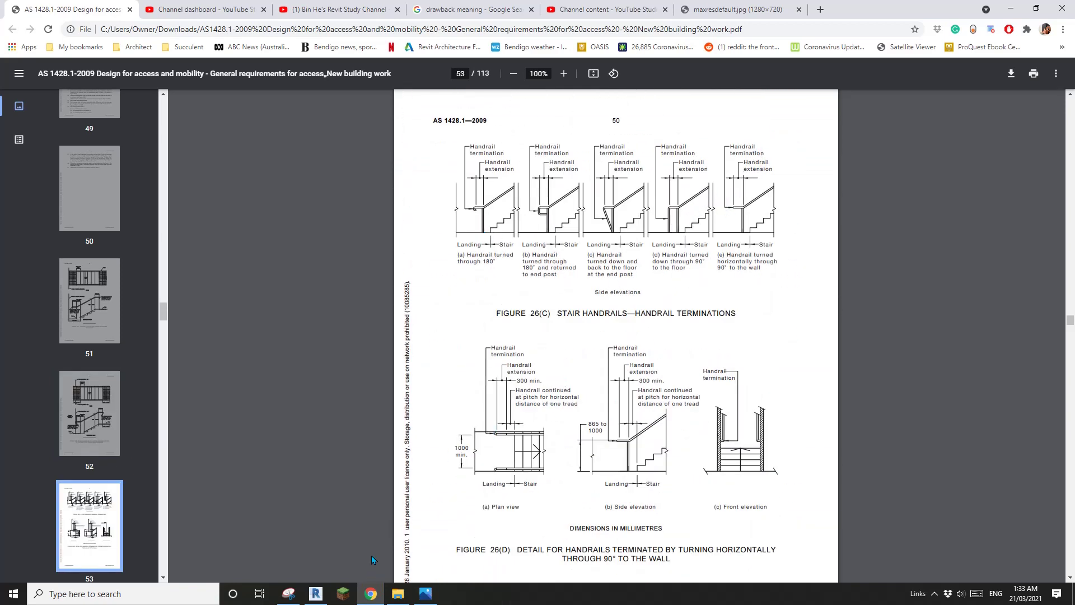
pyautogui.click(316, 595)
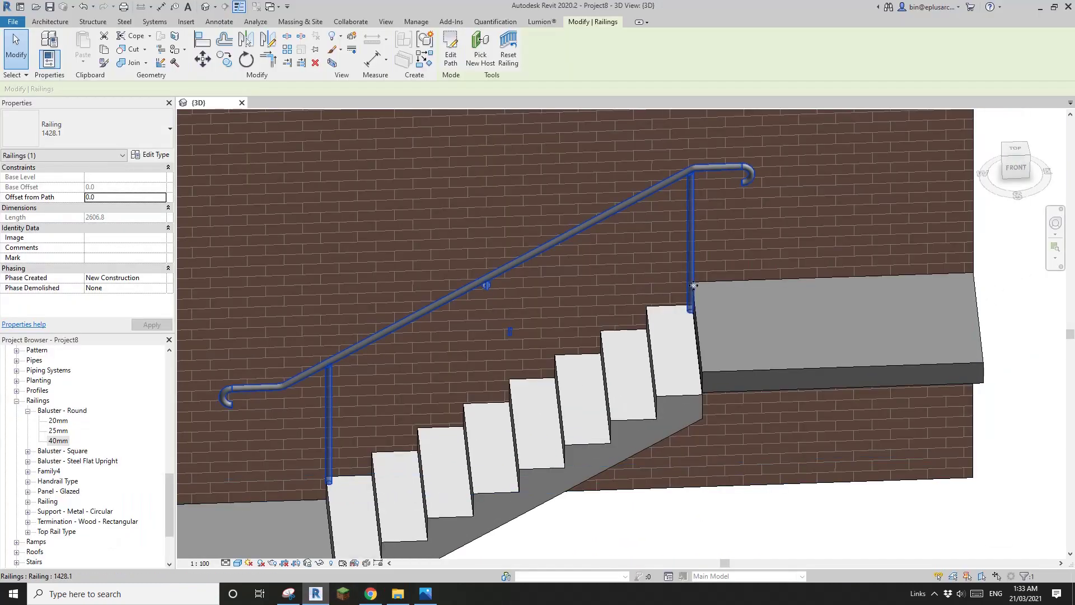
# - Set the end post's Space to 30 in the baluster placement to shift the upper post onto the top landing
pyautogui.scroll(3, 545, 320)
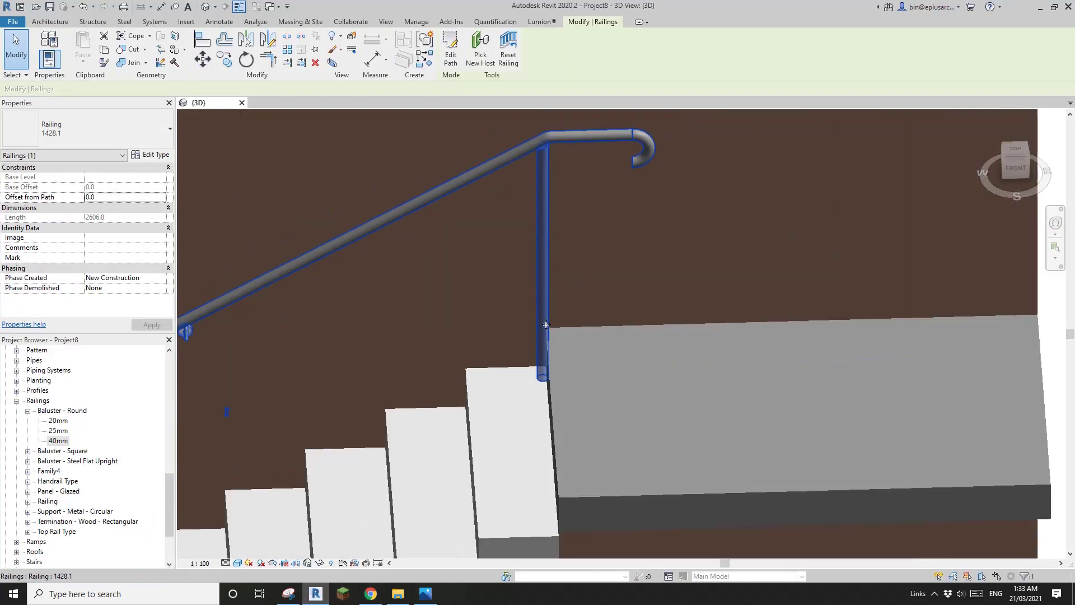
pyautogui.scroll(-2, 562, 249)
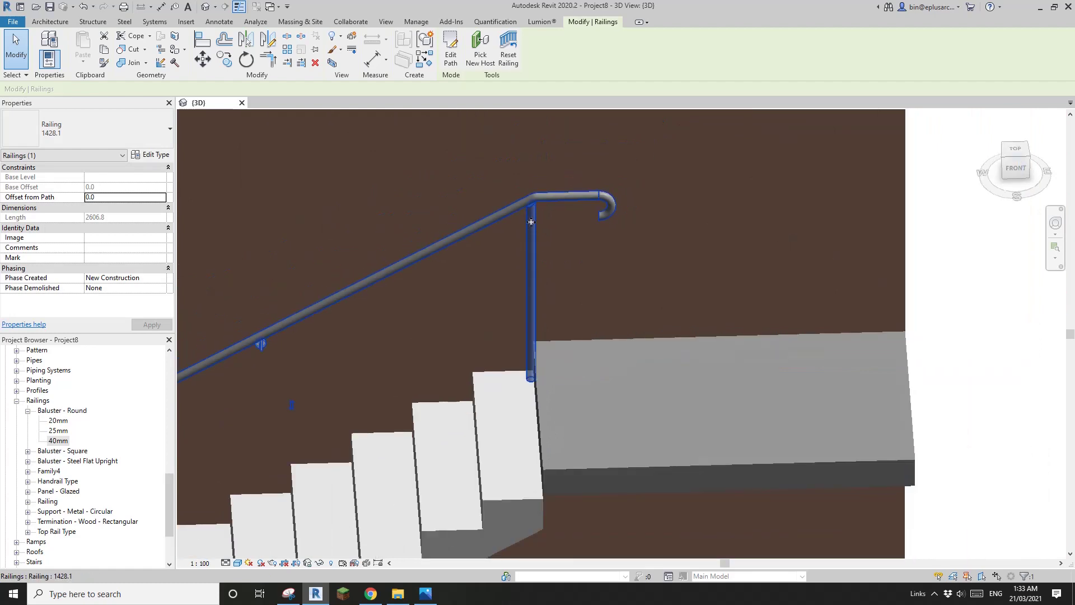
pyautogui.click(162, 156)
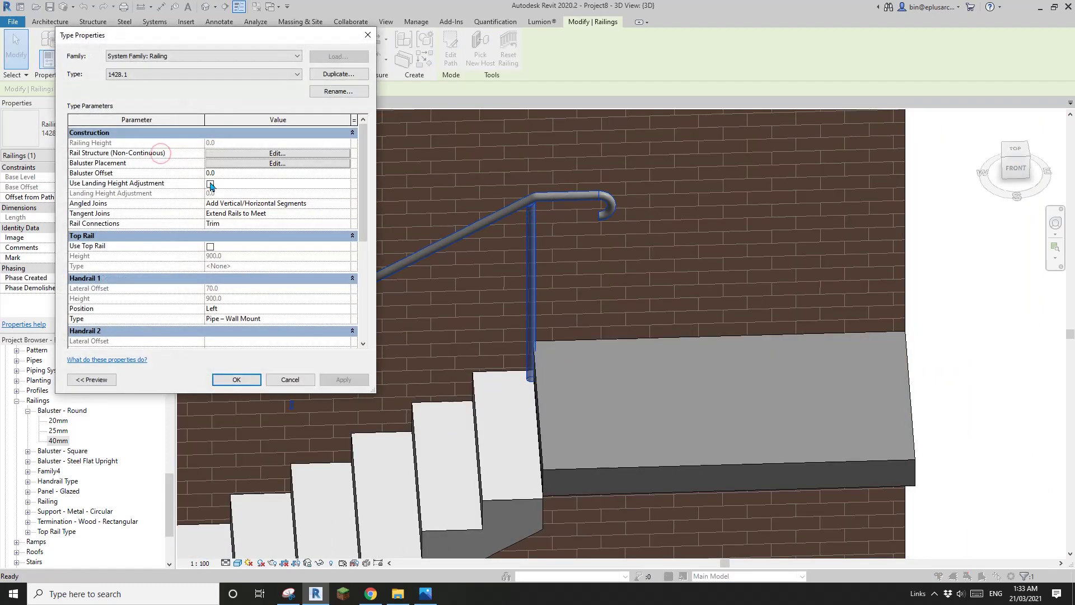
pyautogui.click(270, 164)
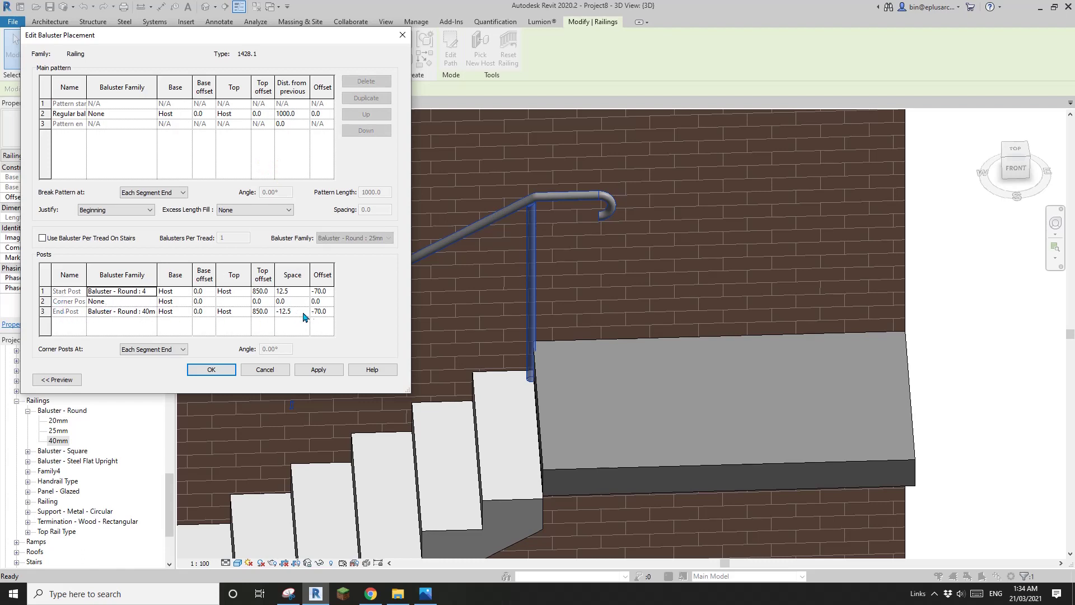
pyautogui.click(300, 312)
pyautogui.click(211, 369)
pyautogui.click(343, 380)
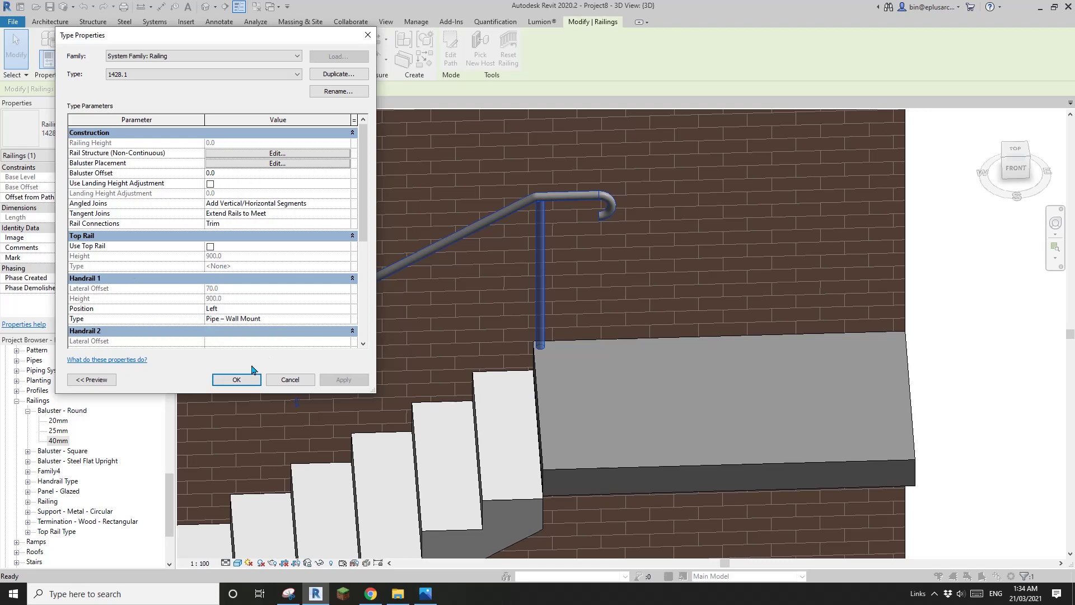
pyautogui.click(237, 379)
# - Set the start post's Space to -280 in the baluster placement to place the lower post under the handrail bend
pyautogui.moveTo(313, 347); pyautogui.dragTo(445, 293, button='middle')
pyautogui.click(150, 154)
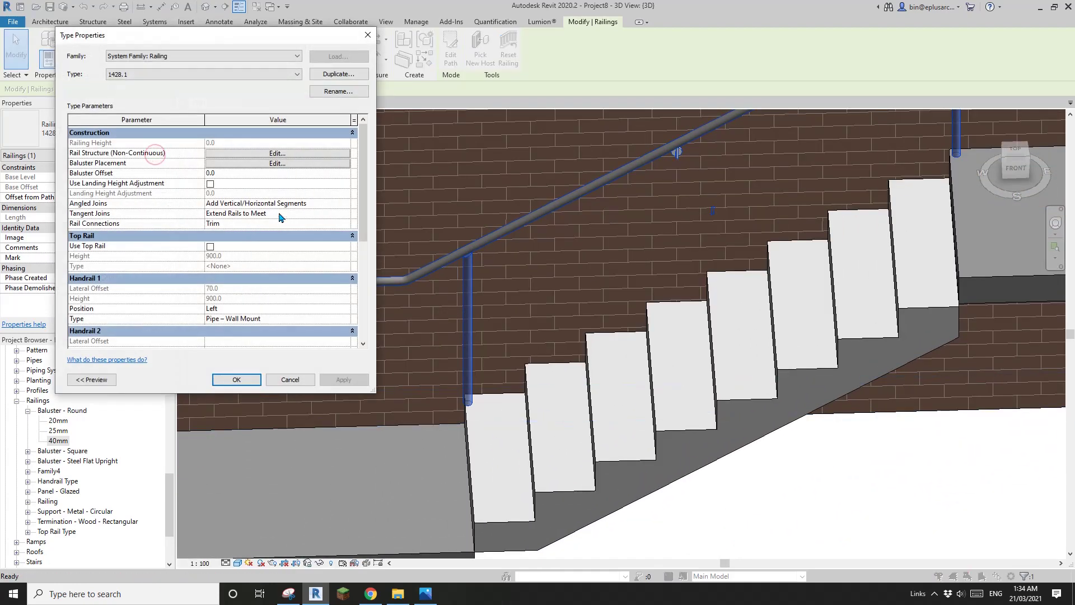
pyautogui.click(293, 164)
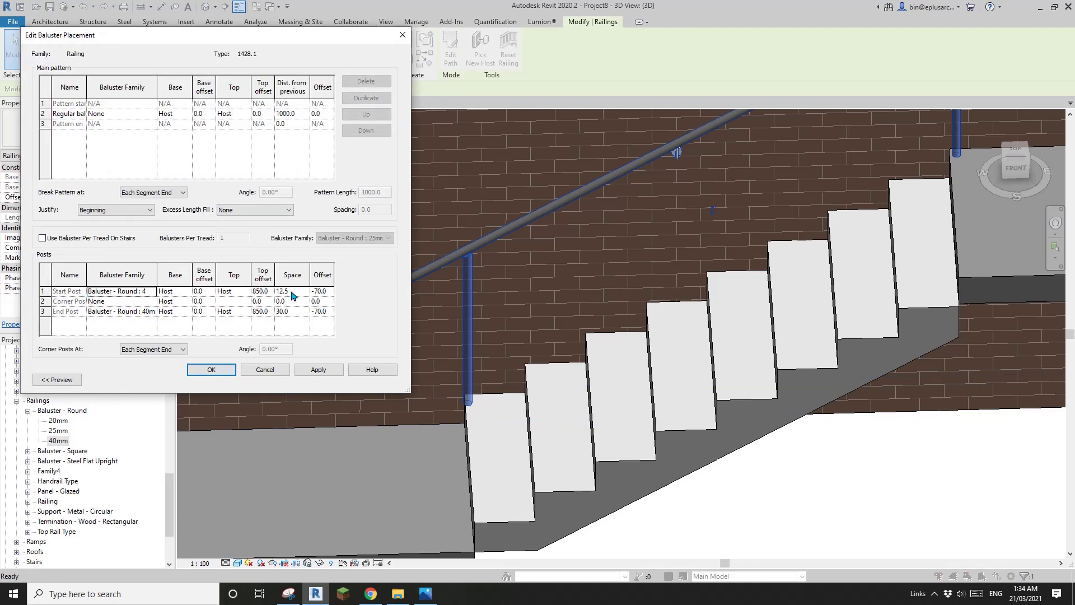
pyautogui.moveTo(318, 42); pyautogui.dragTo(895, 203)
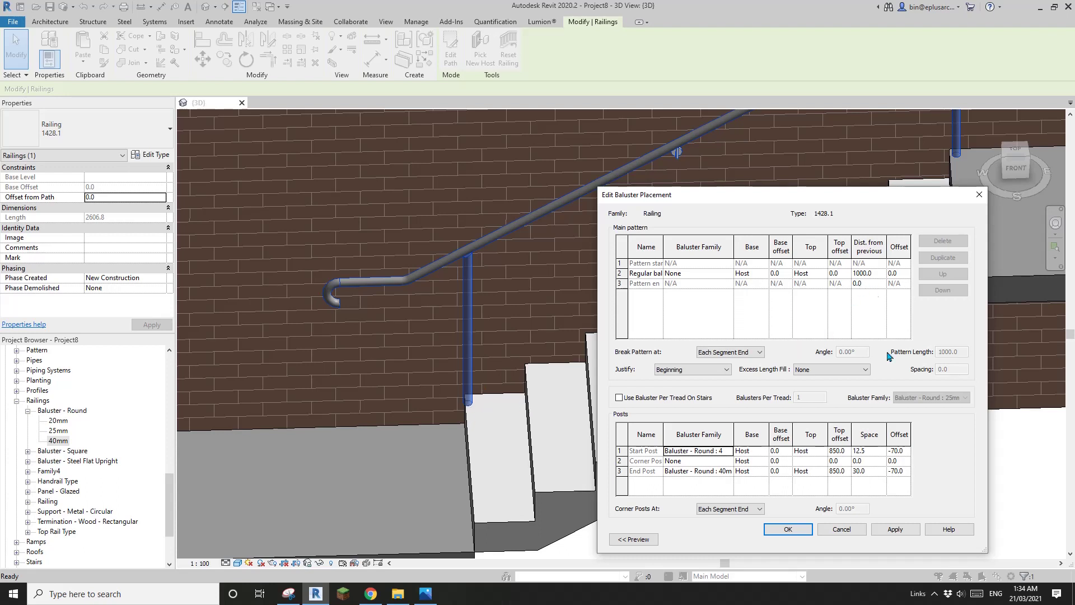
pyautogui.click(870, 451)
pyautogui.write('=')
pyautogui.write('-280')
pyautogui.click(787, 529)
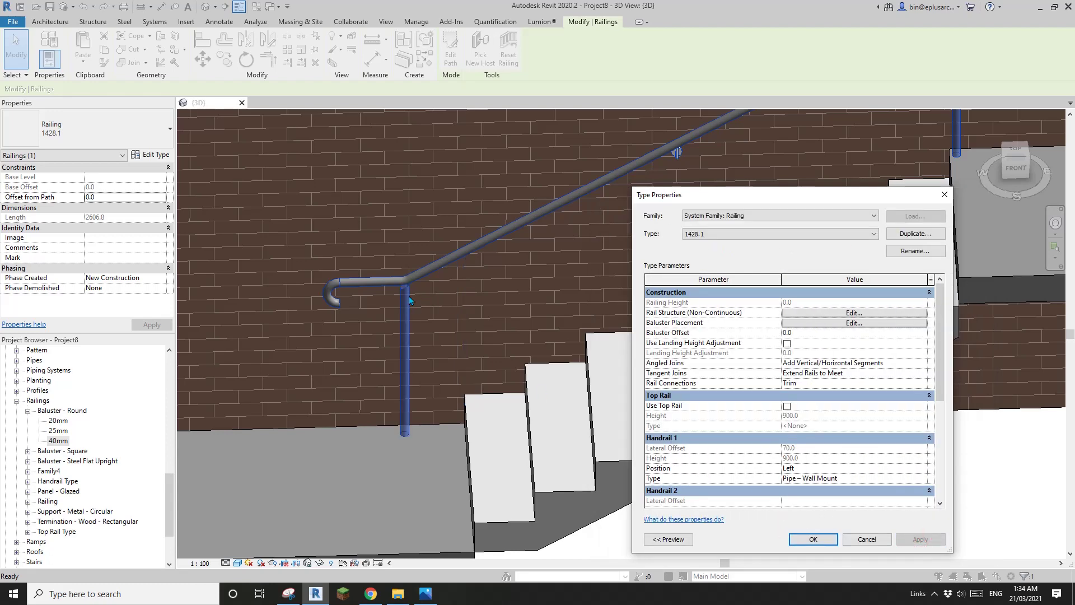
pyautogui.click(862, 324)
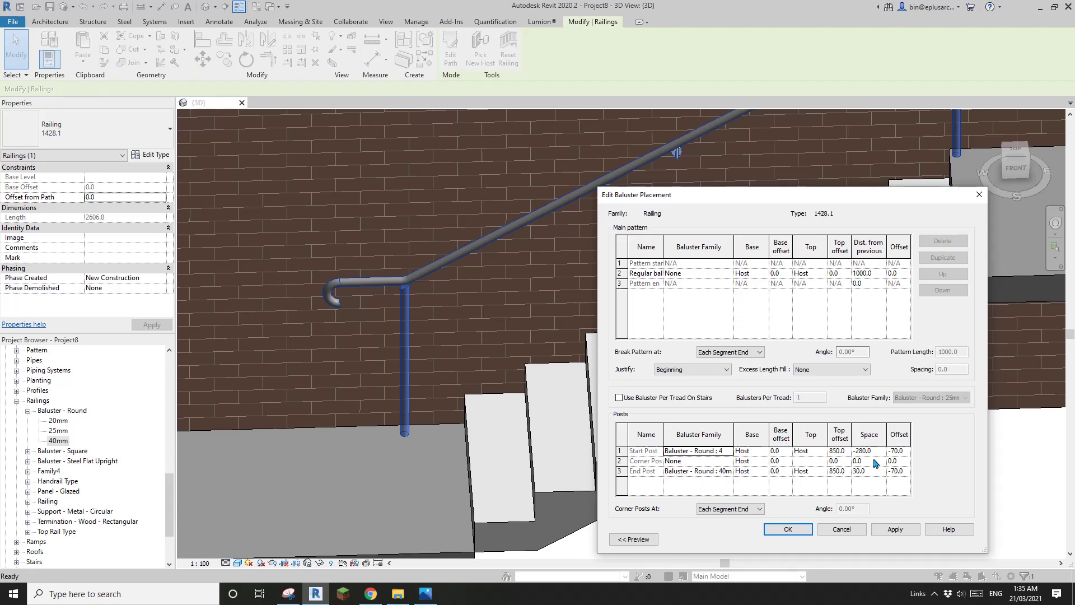
pyautogui.click(803, 528)
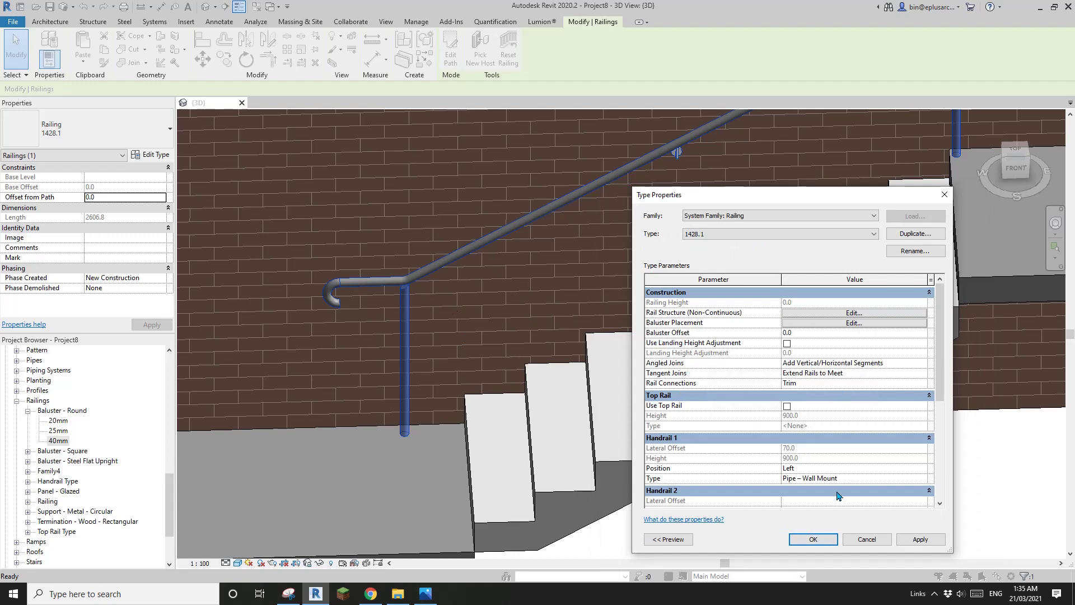
pyautogui.click(814, 539)
# - Enter a negative base offset for the end post in the baluster placement to extend it down to the upper landing
pyautogui.keyDown('shift'); pyautogui.moveTo(436, 426); pyautogui.dragTo(481, 286, button='middle'); pyautogui.keyUp('shift')
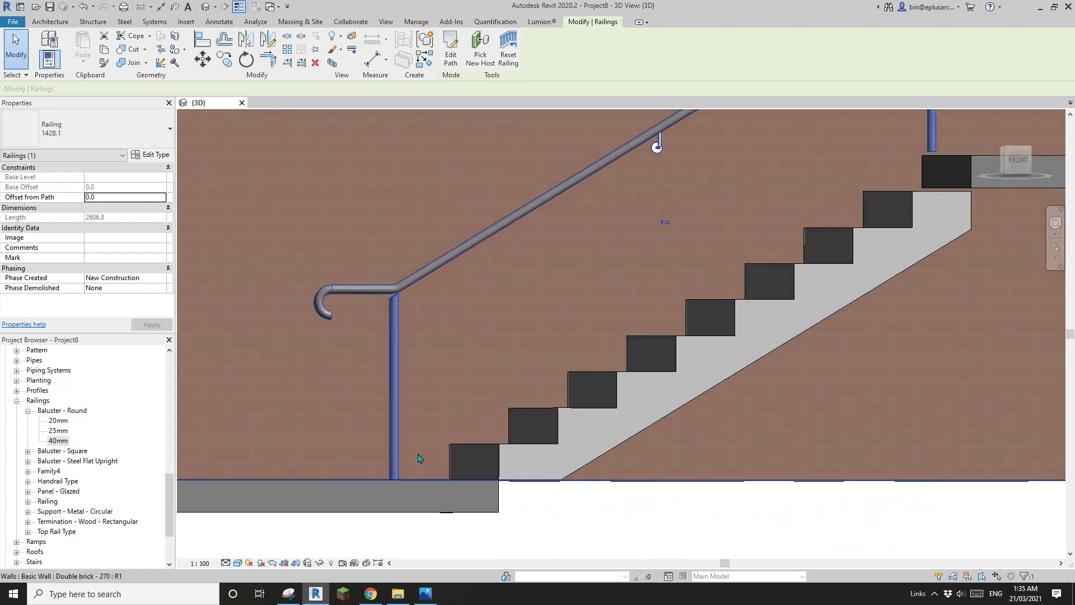
pyautogui.scroll(5, 733, 300)
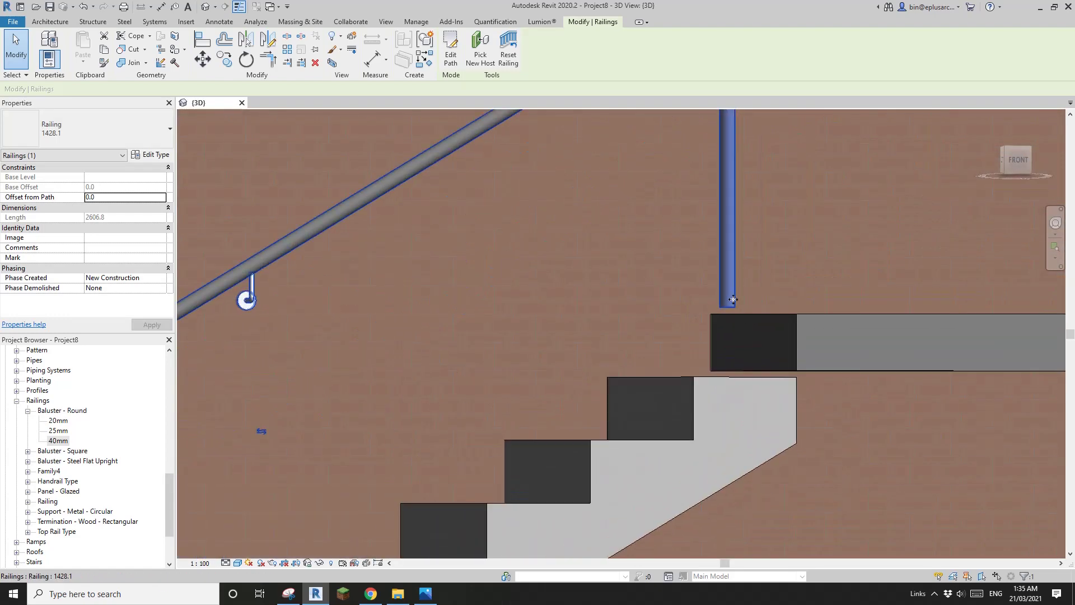
pyautogui.scroll(-2, 733, 300)
pyautogui.click(151, 155)
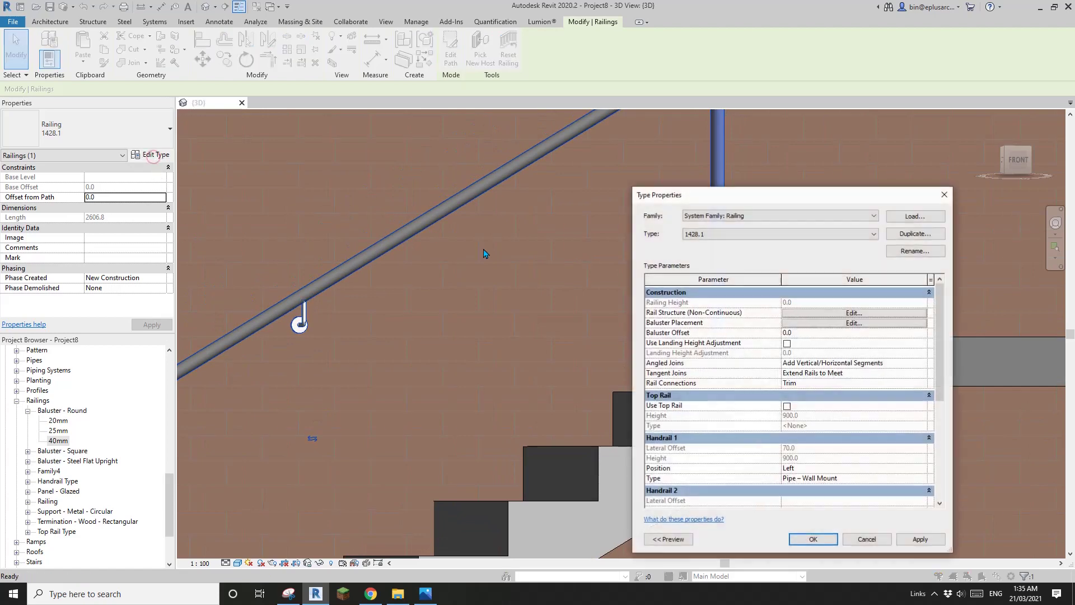
pyautogui.click(827, 323)
pyautogui.moveTo(825, 197); pyautogui.dragTo(467, 163)
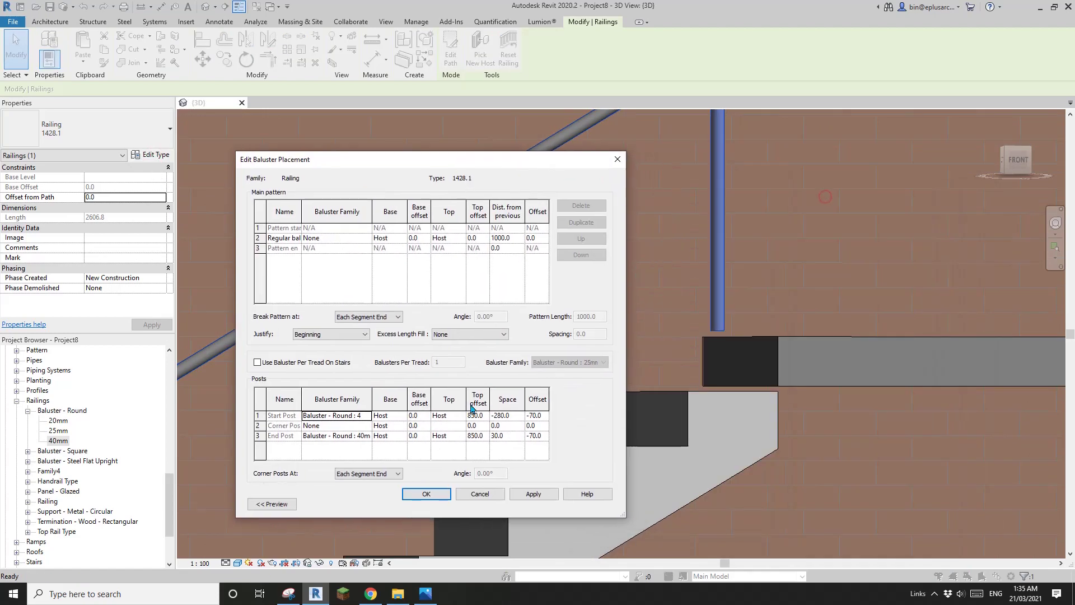
pyautogui.click(421, 436)
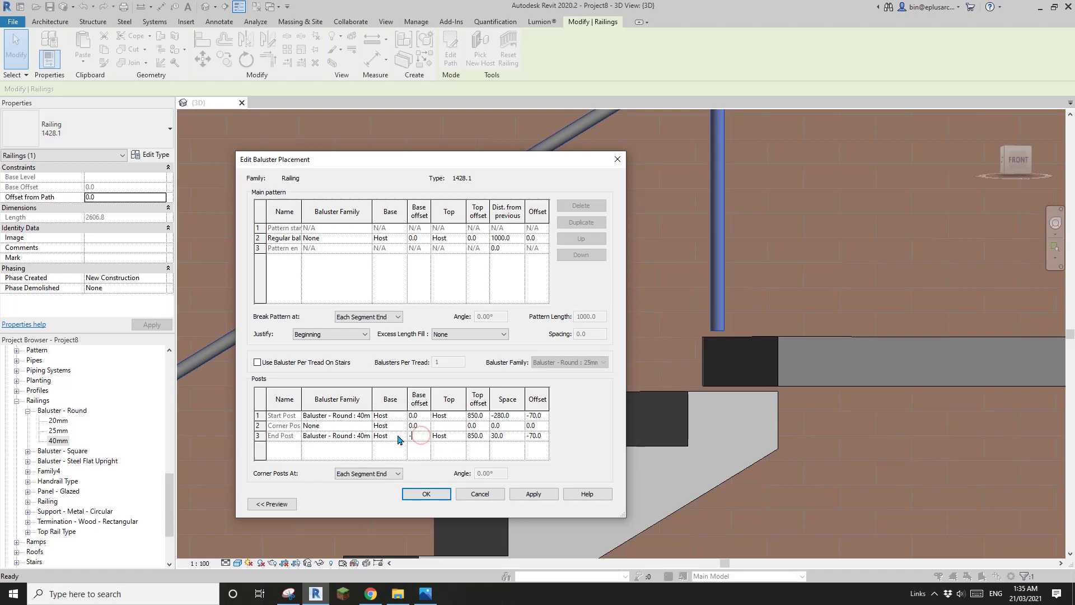
pyautogui.click(419, 492)
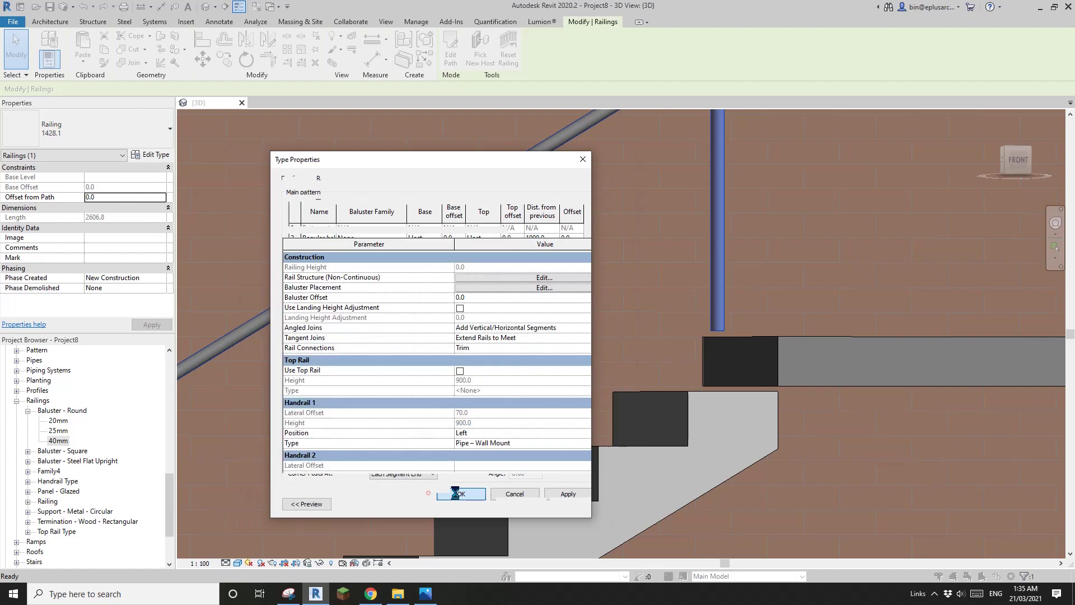
pyautogui.click(559, 503)
pyautogui.click(451, 504)
# - Increase the start post's top offset in the 1428.1 railing's baluster placement so the lower post meets the handrail bend
pyautogui.scroll(-2, 417, 305)
pyautogui.scroll(2, 425, 261)
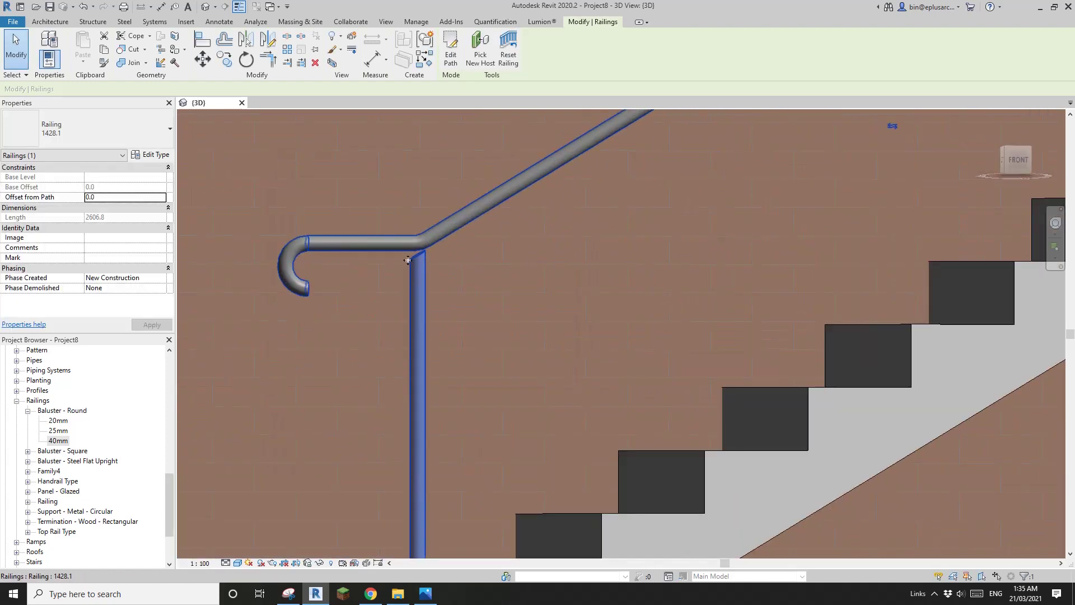
pyautogui.click(156, 155)
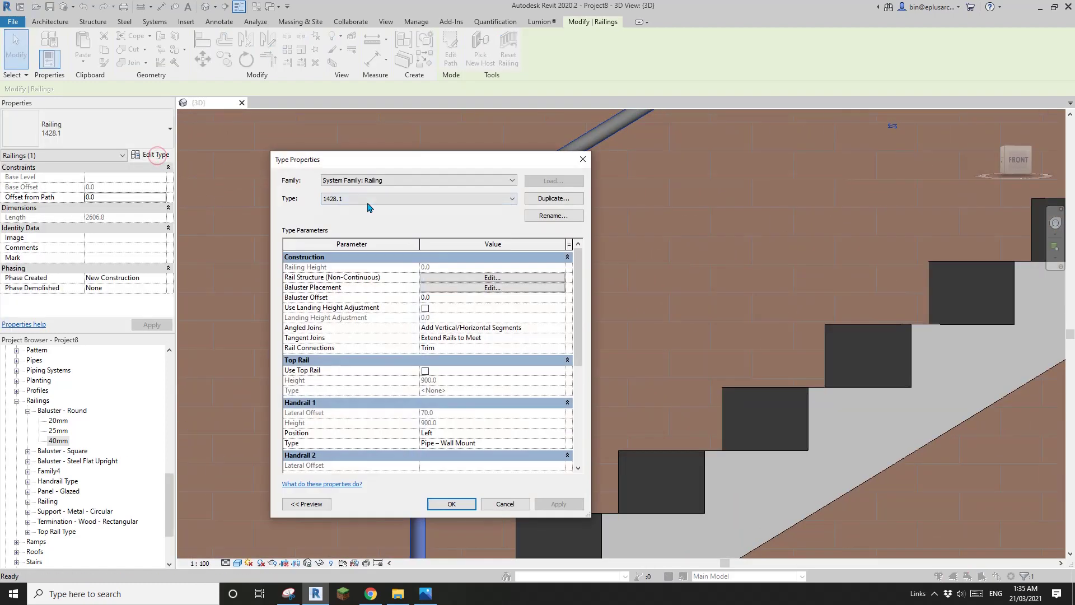
pyautogui.moveTo(433, 167); pyautogui.dragTo(247, 149)
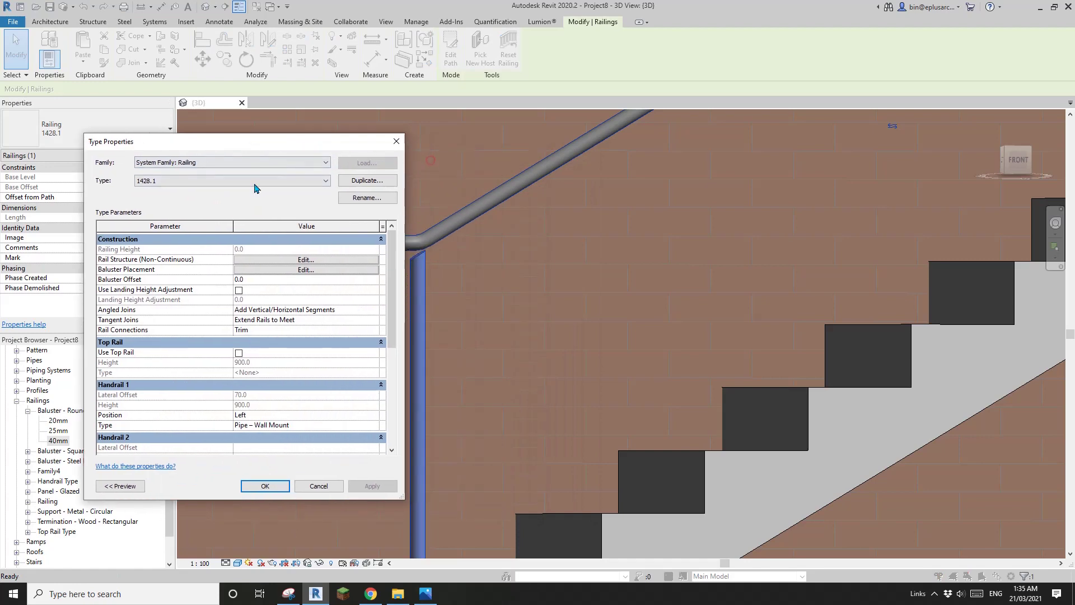
pyautogui.click(283, 271)
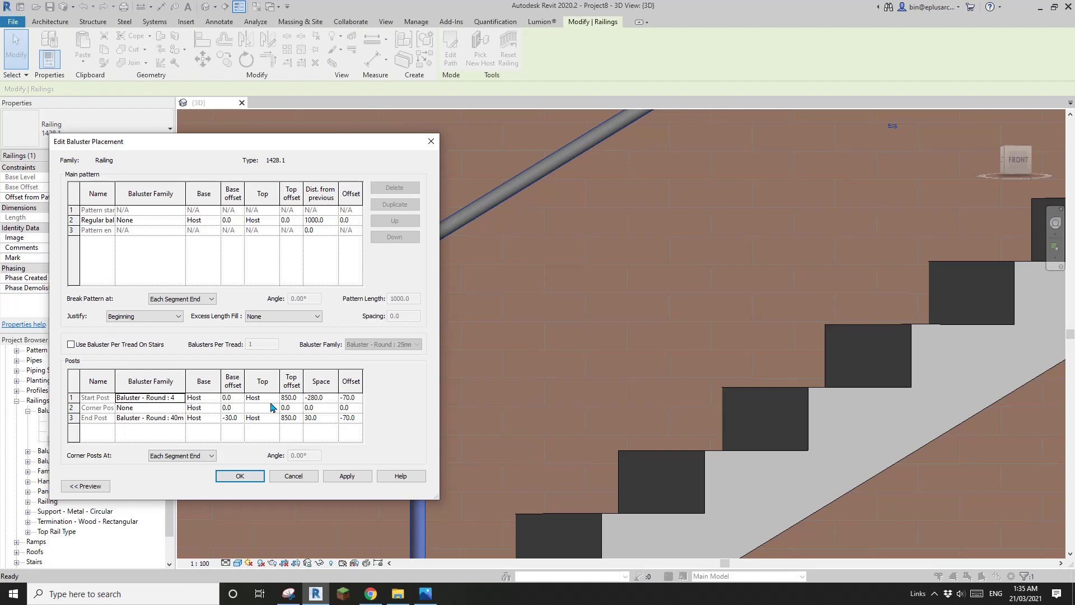
pyautogui.moveTo(312, 147); pyautogui.dragTo(240, 150)
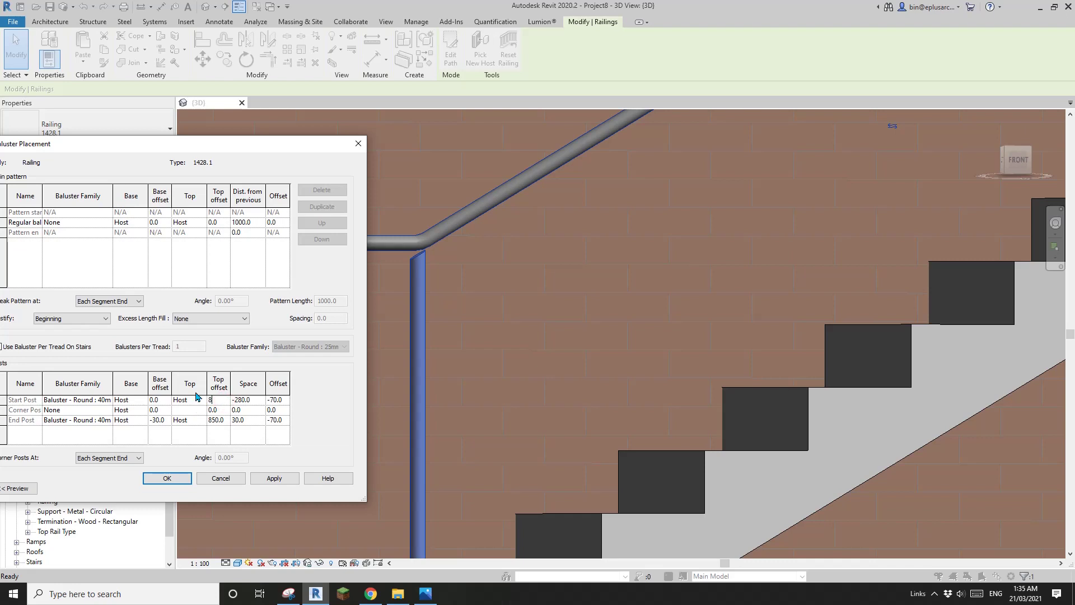
pyautogui.click(280, 480)
pyautogui.click(167, 477)
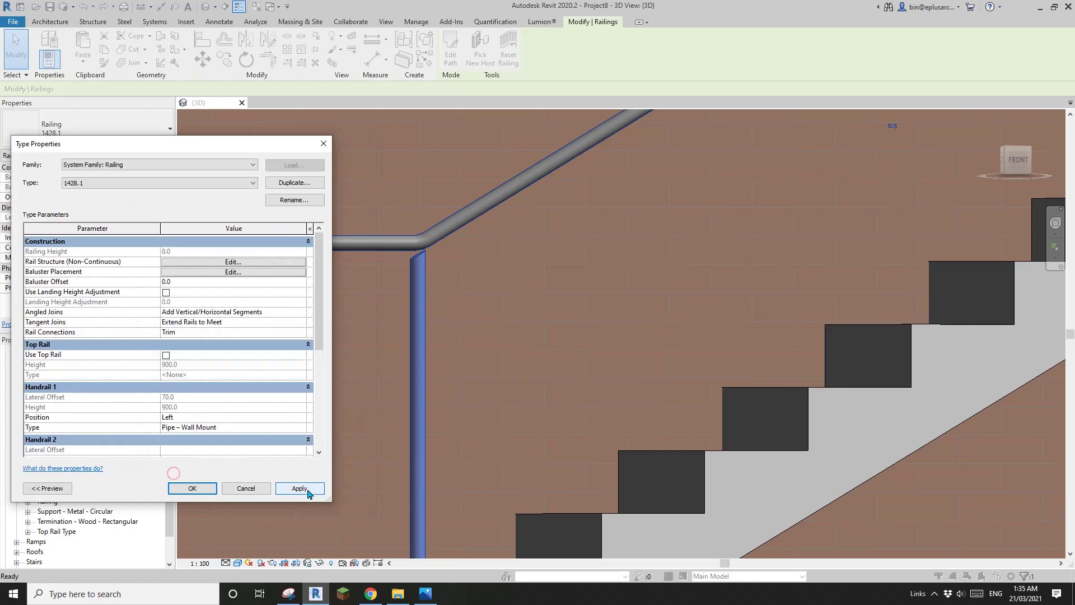
pyautogui.click(300, 489)
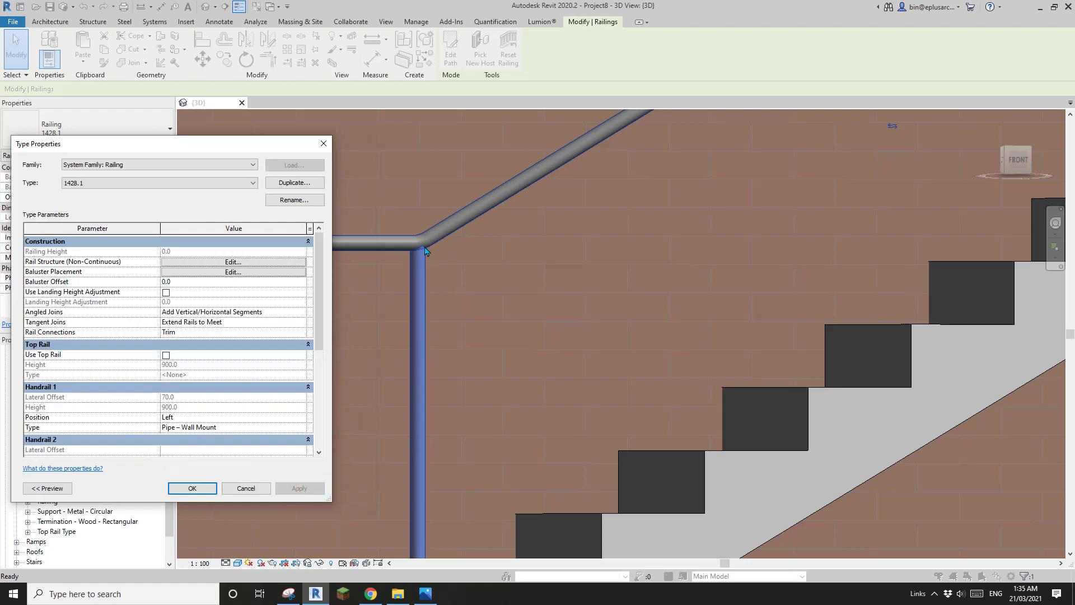
pyautogui.click(249, 487)
pyautogui.scroll(-6, 532, 375)
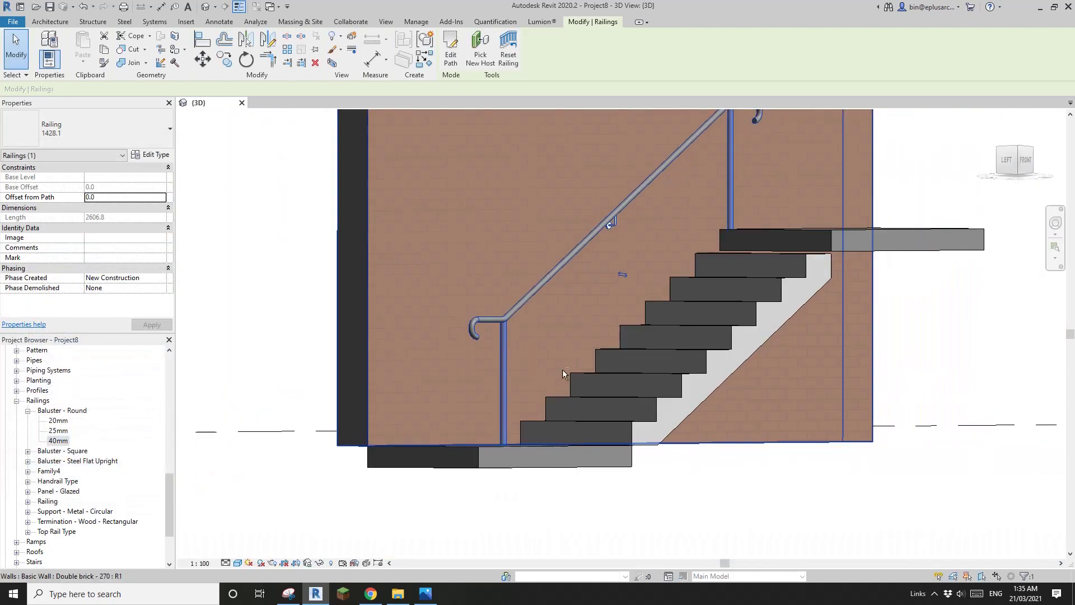
pyautogui.keyDown('shift'); pyautogui.moveTo(576, 362); pyautogui.dragTo(498, 401, button='middle'); pyautogui.keyUp('shift')
pyautogui.scroll(1, 497, 401)
pyautogui.click(485, 370)
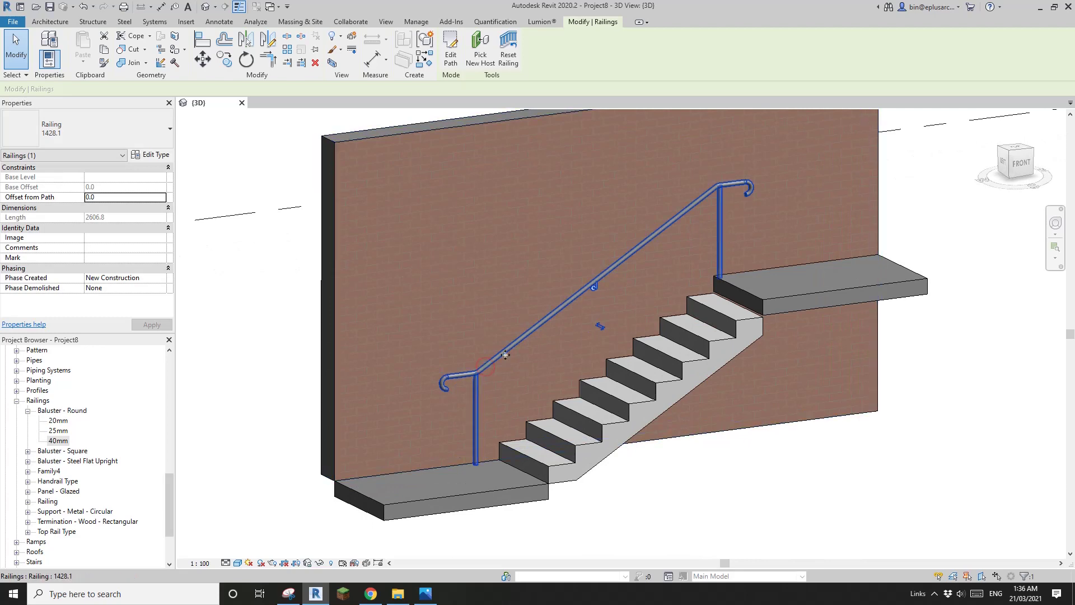
pyautogui.click(151, 157)
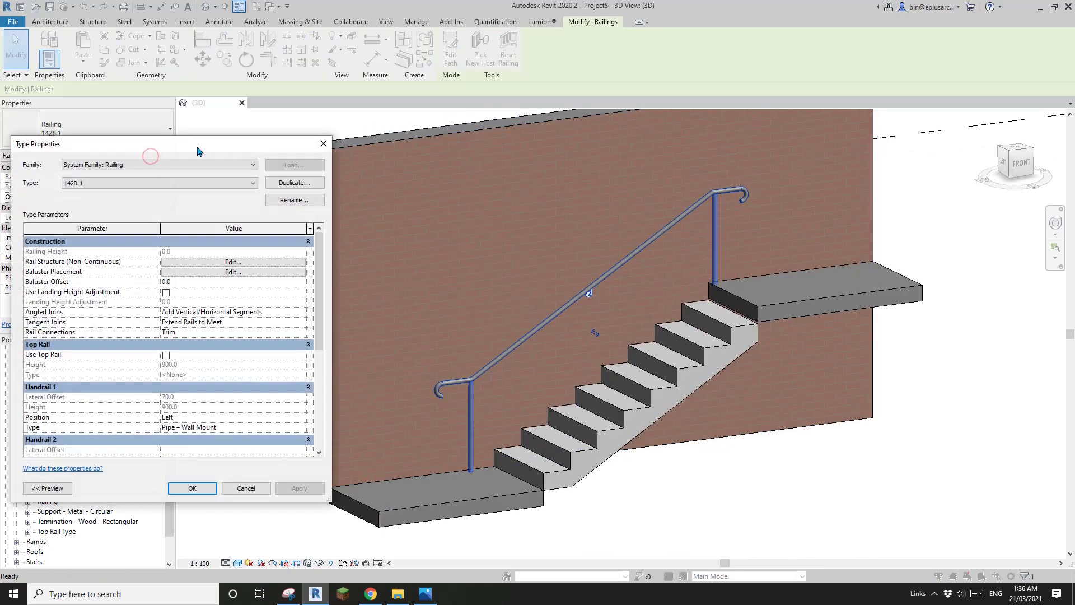
pyautogui.scroll(-2, 185, 330)
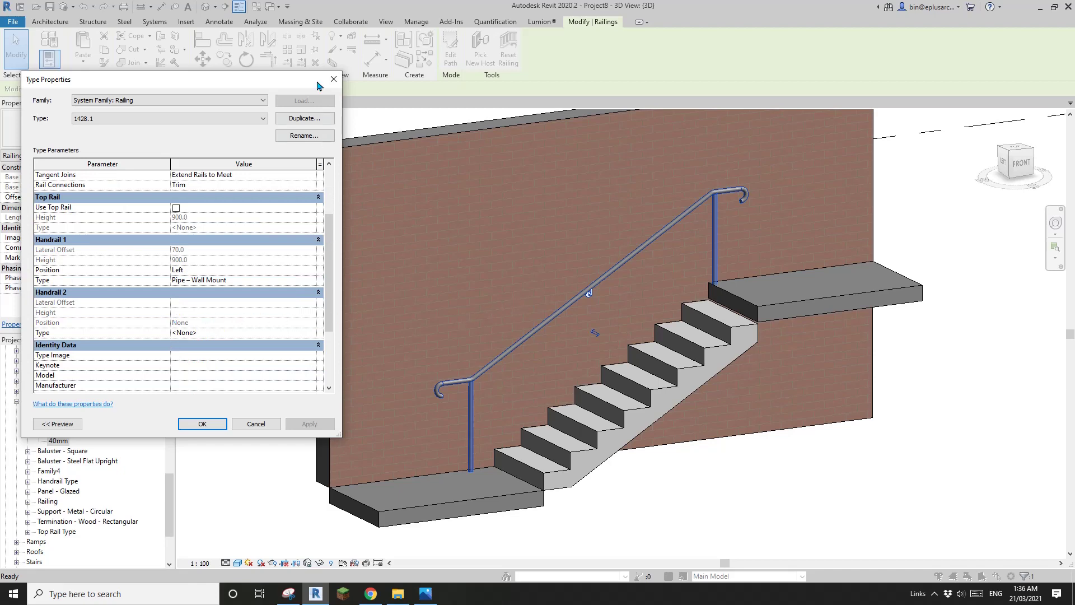
pyautogui.click(333, 79)
# - Set the Beginning/Bottom and End/Top Terminations of the Pipe – Wall Mount handrail type to None
pyautogui.click(560, 311)
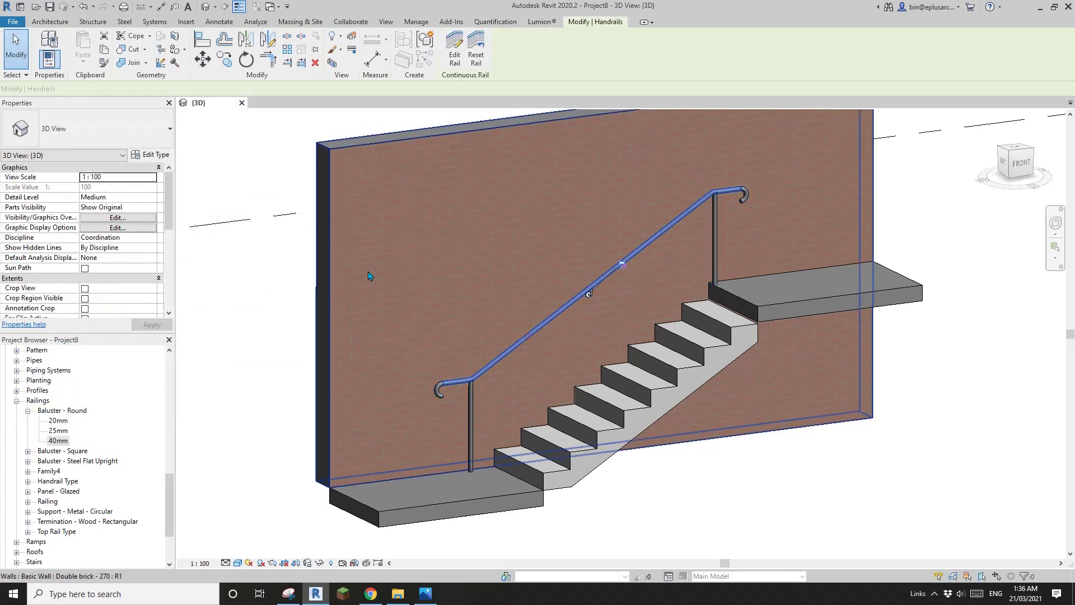
pyautogui.click(150, 155)
pyautogui.scroll(-2, 157, 297)
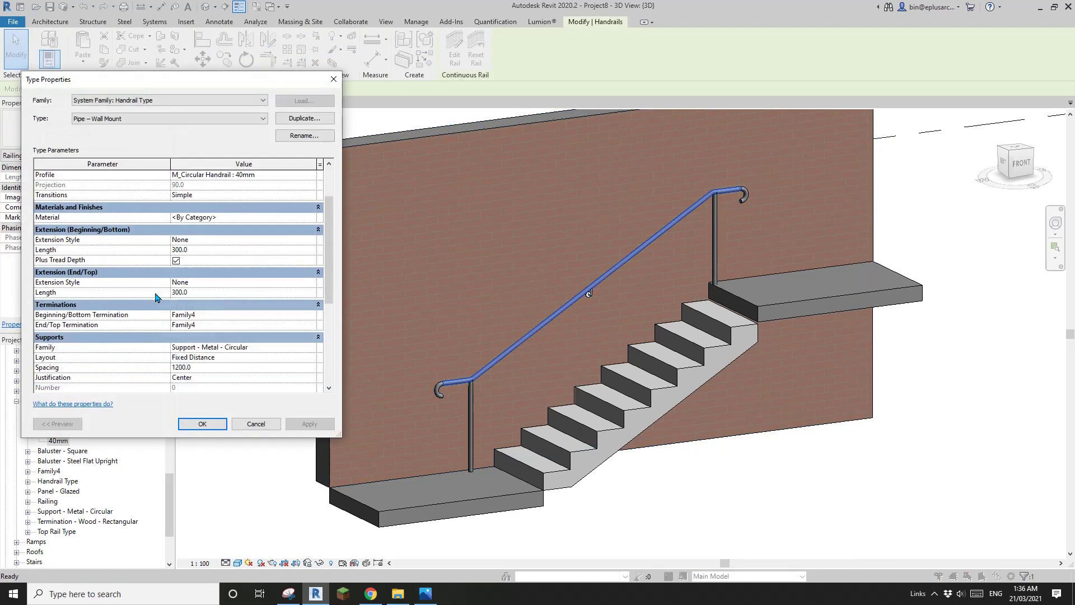
pyautogui.click(310, 314)
pyautogui.click(180, 324)
pyautogui.click(179, 325)
pyautogui.click(311, 325)
pyautogui.click(179, 335)
pyautogui.click(310, 424)
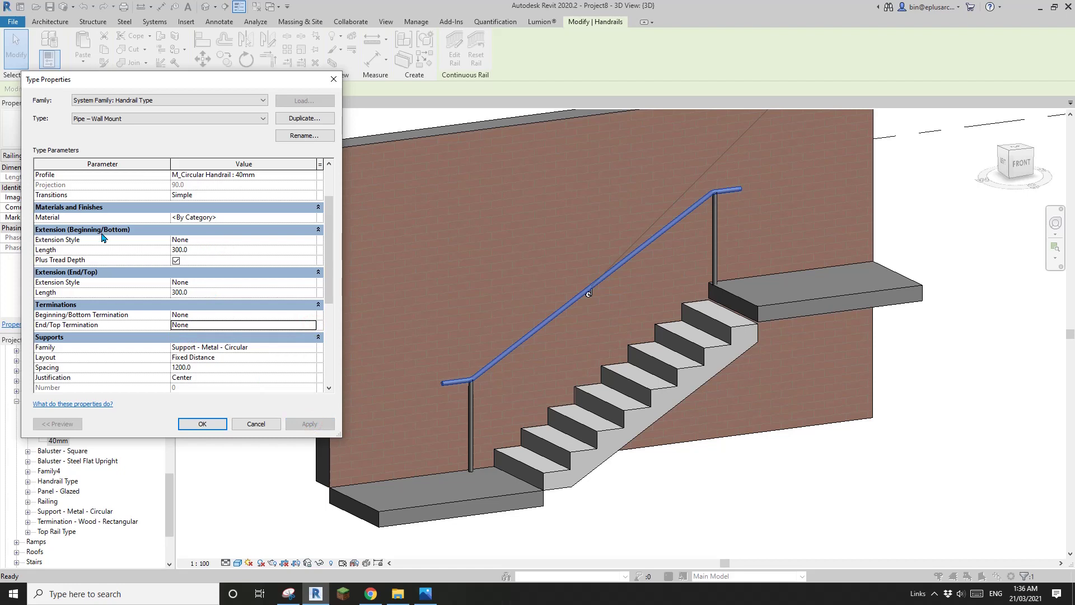
# - Set the handrail type's beginning/bottom and end/top Extension Styles to Post to return the rail ends to the posts
pyautogui.click(252, 240)
pyautogui.click(311, 240)
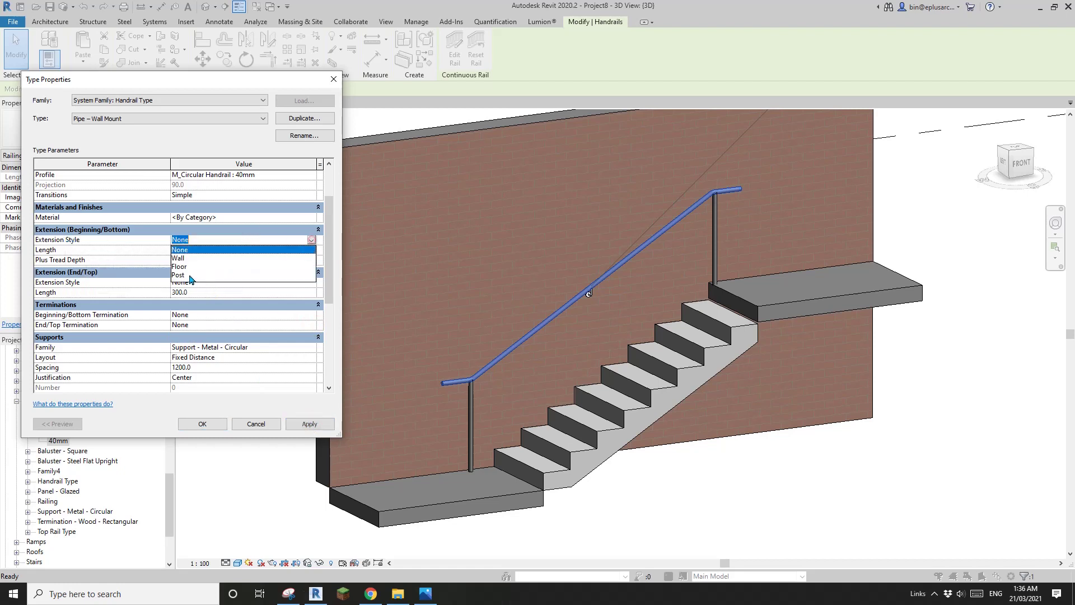
pyautogui.click(185, 274)
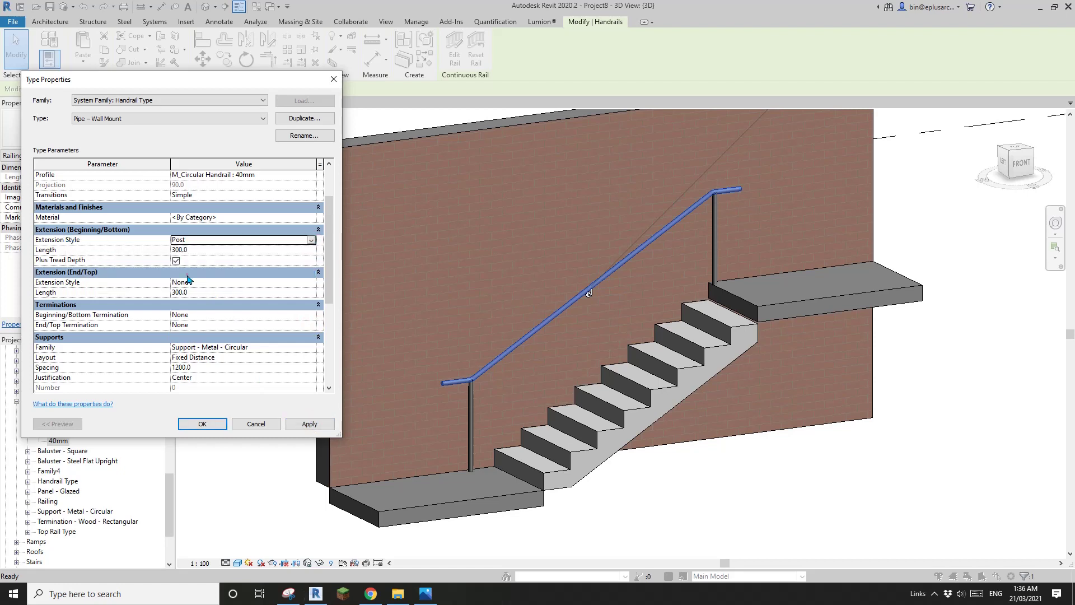
pyautogui.click(319, 427)
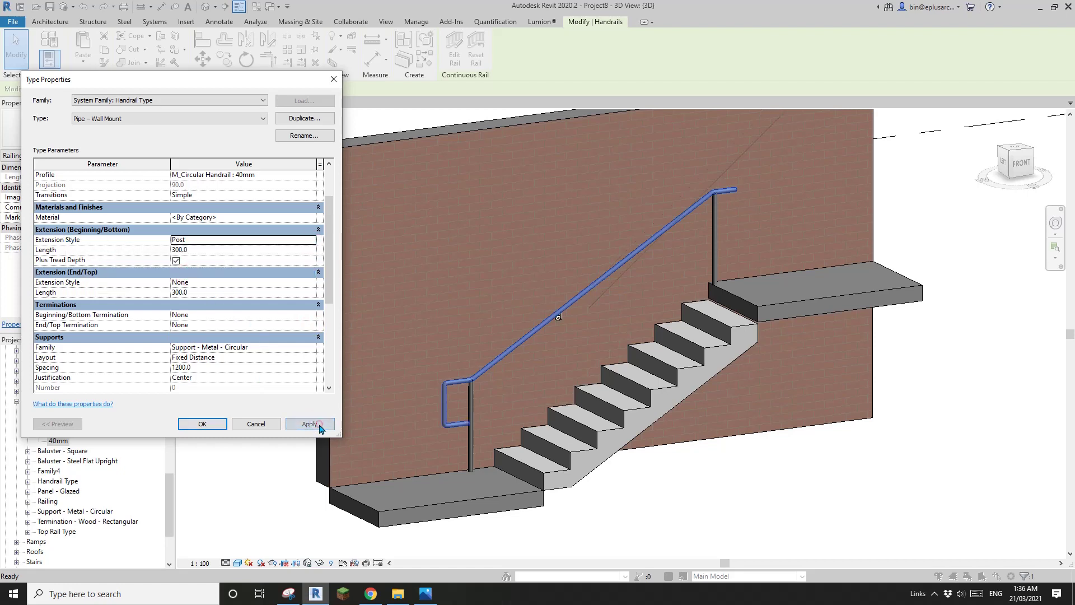
pyautogui.click(188, 282)
pyautogui.click(312, 282)
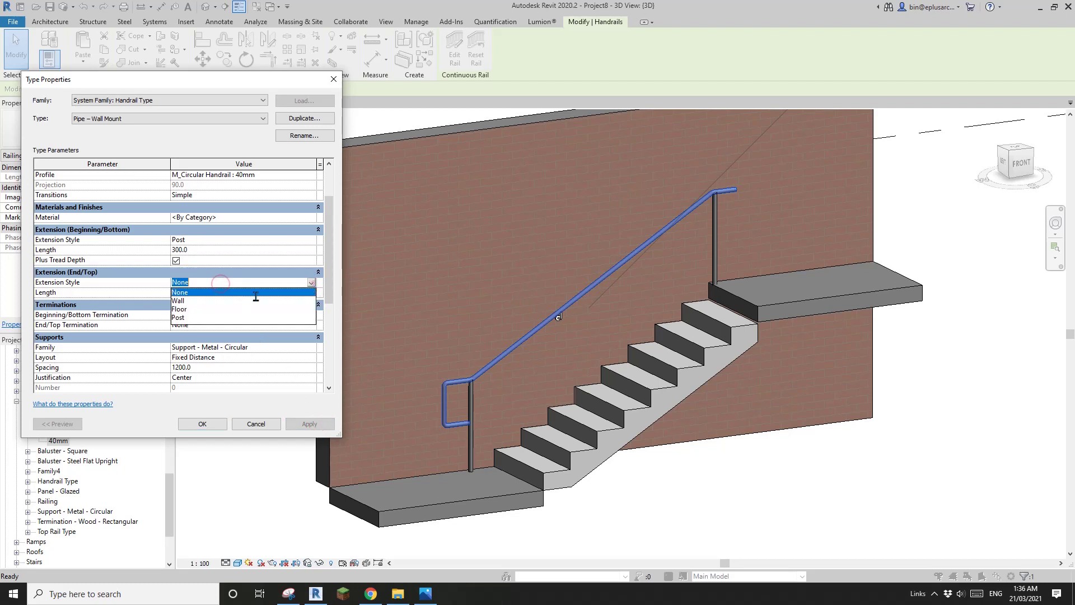
pyautogui.click(179, 318)
pyautogui.click(308, 425)
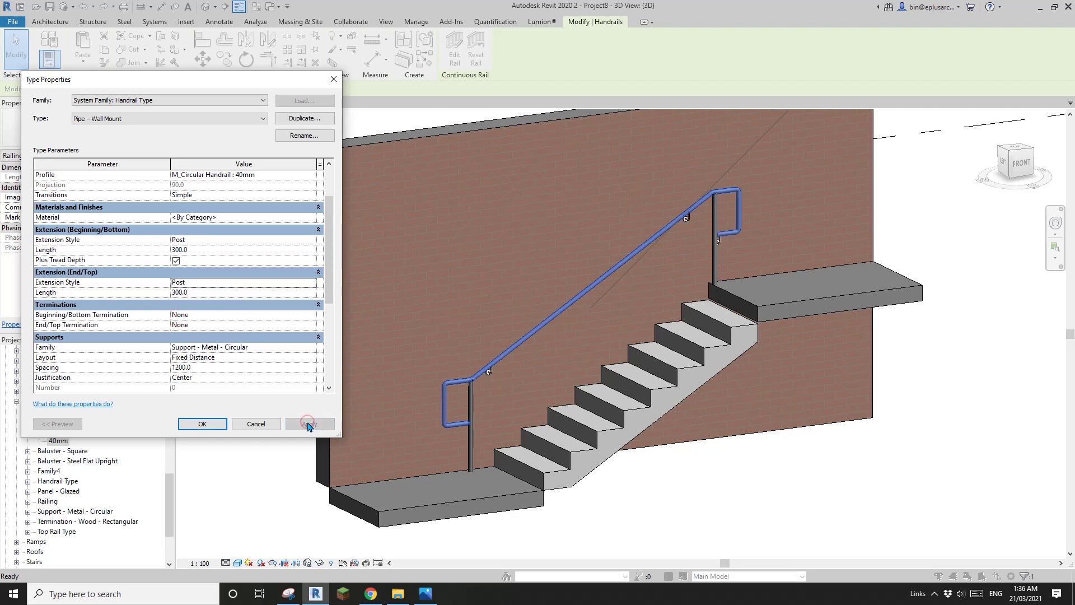
pyautogui.click(202, 424)
# - Move the handrail support near the upper post down to about the middle of the sloped rail
pyautogui.scroll(4, 649, 271)
pyautogui.press('Escape')
pyautogui.click(642, 263)
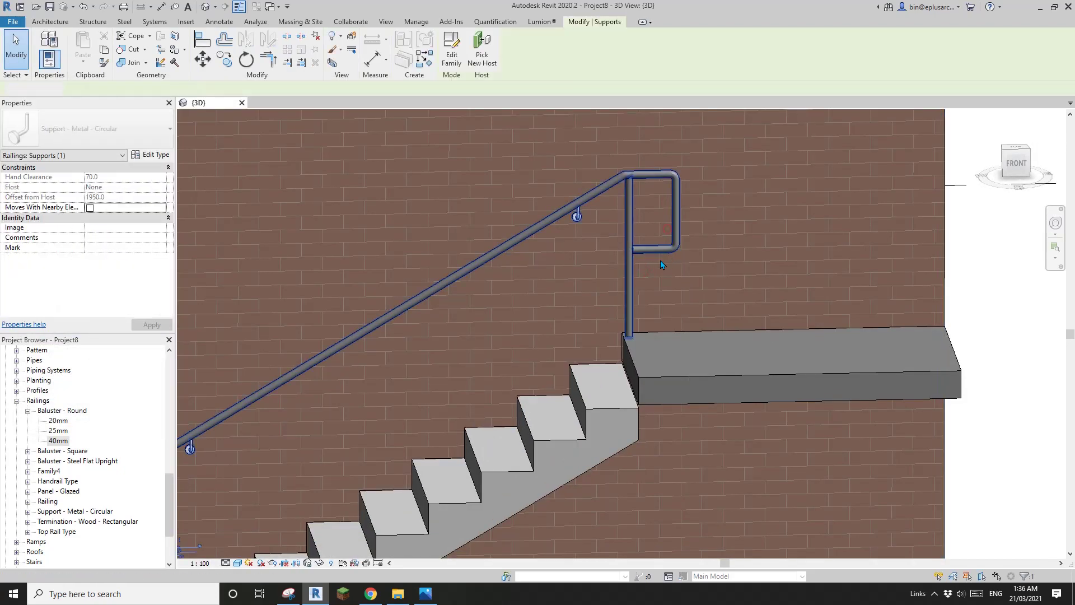
pyautogui.press('Escape')
pyautogui.scroll(-2, 662, 264)
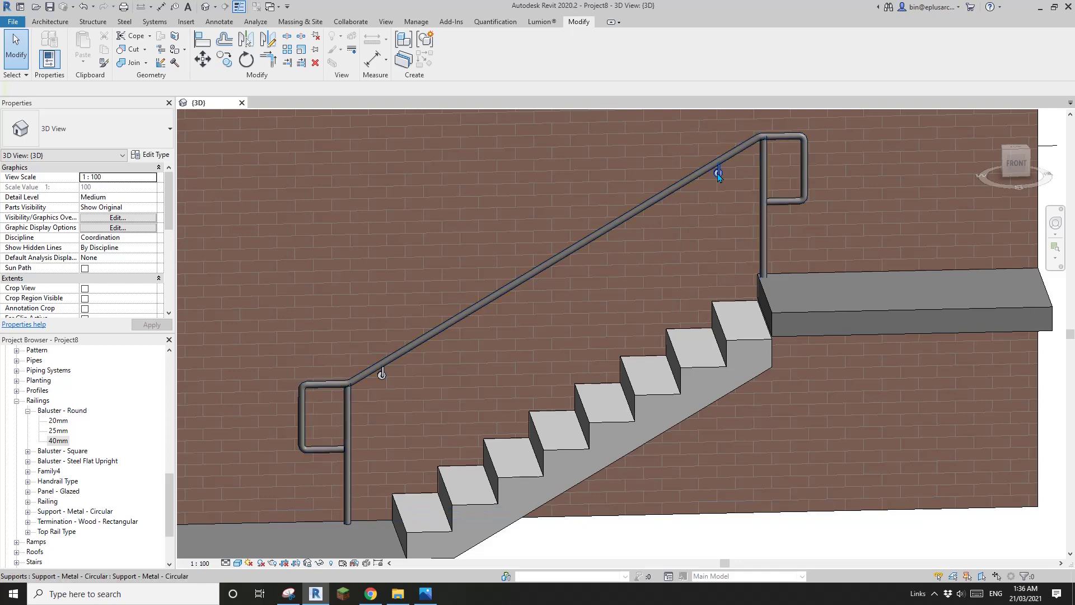
pyautogui.click(719, 175)
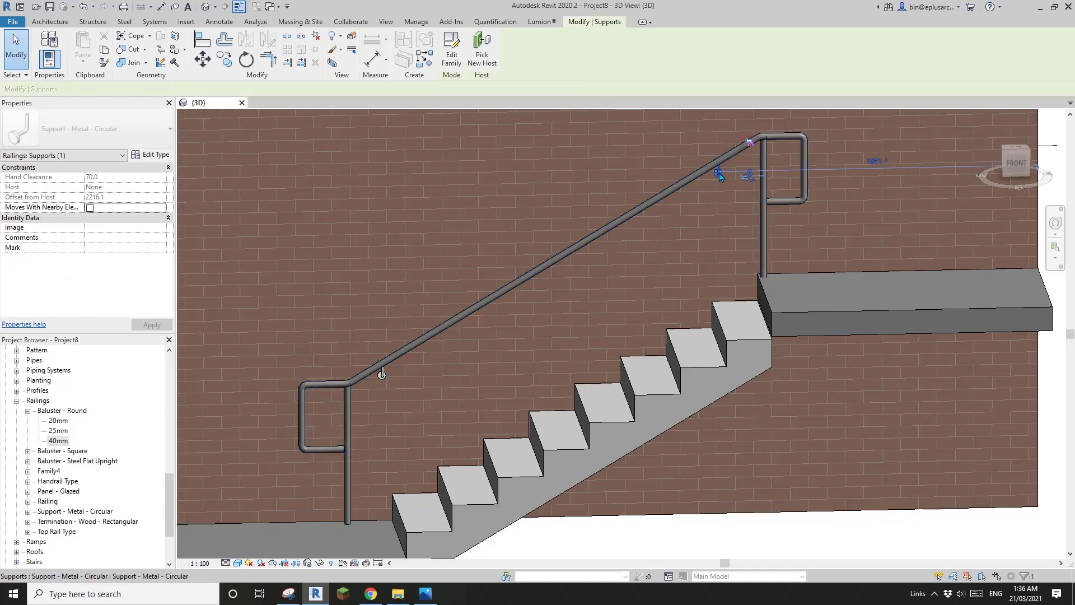
pyautogui.moveTo(720, 175); pyautogui.dragTo(705, 263, button='middle')
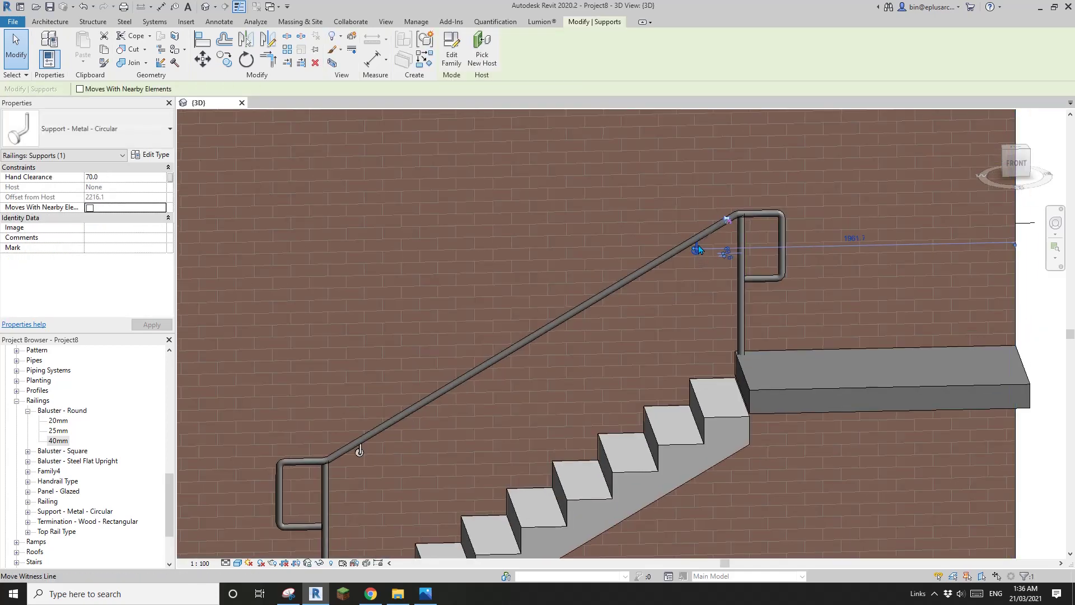
pyautogui.scroll(3, 698, 256)
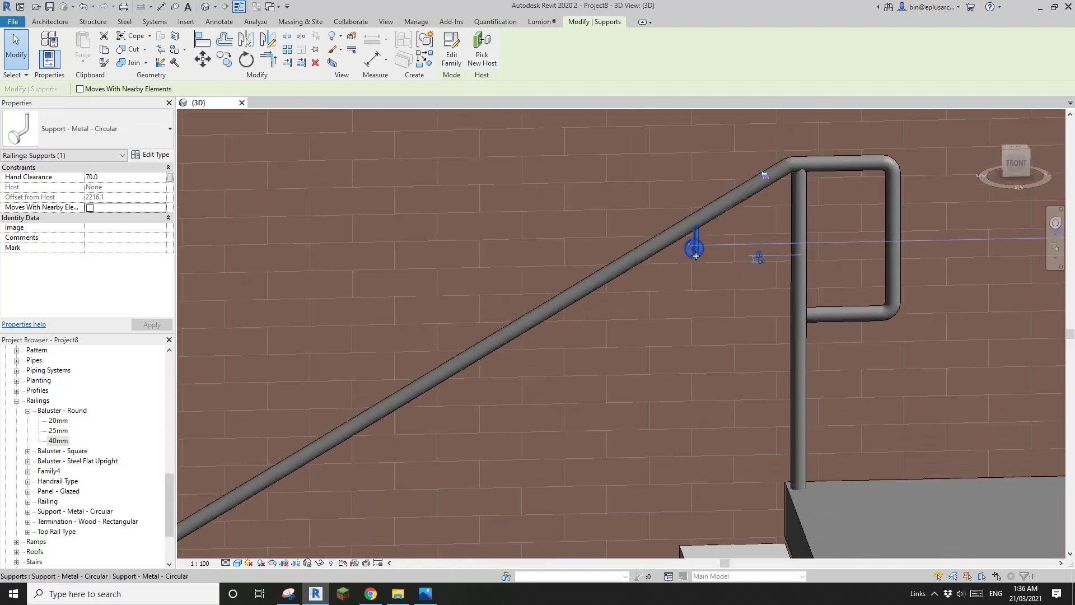
pyautogui.moveTo(695, 255); pyautogui.dragTo(295, 491)
pyautogui.scroll(-4, 295, 491)
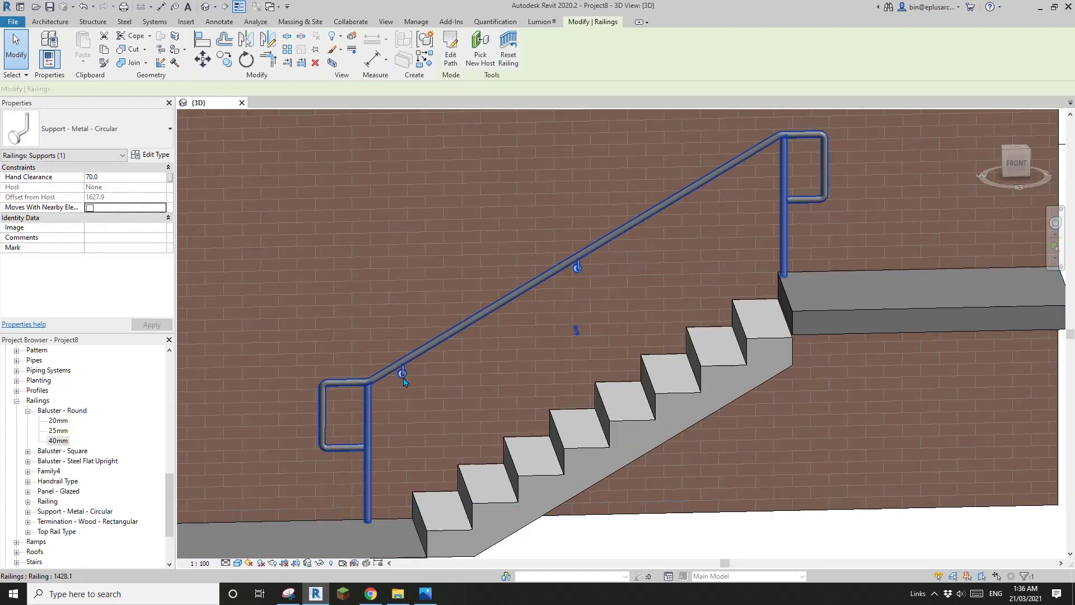
# - Delete the handrail support beside the lower post
pyautogui.click(402, 372)
pyautogui.moveTo(402, 371); pyautogui.dragTo(437, 347)
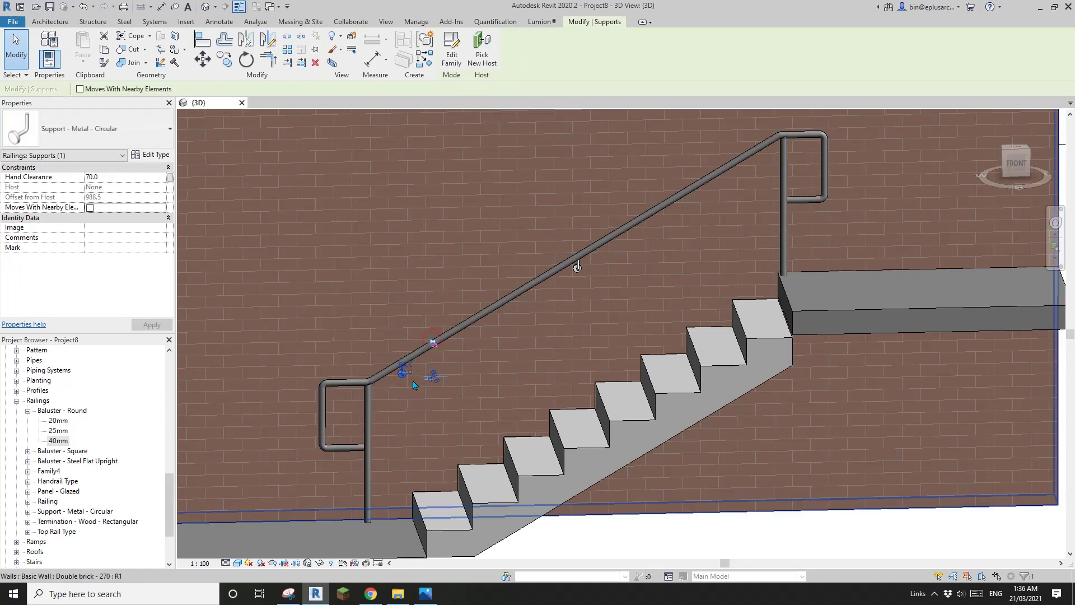
pyautogui.press('Escape')
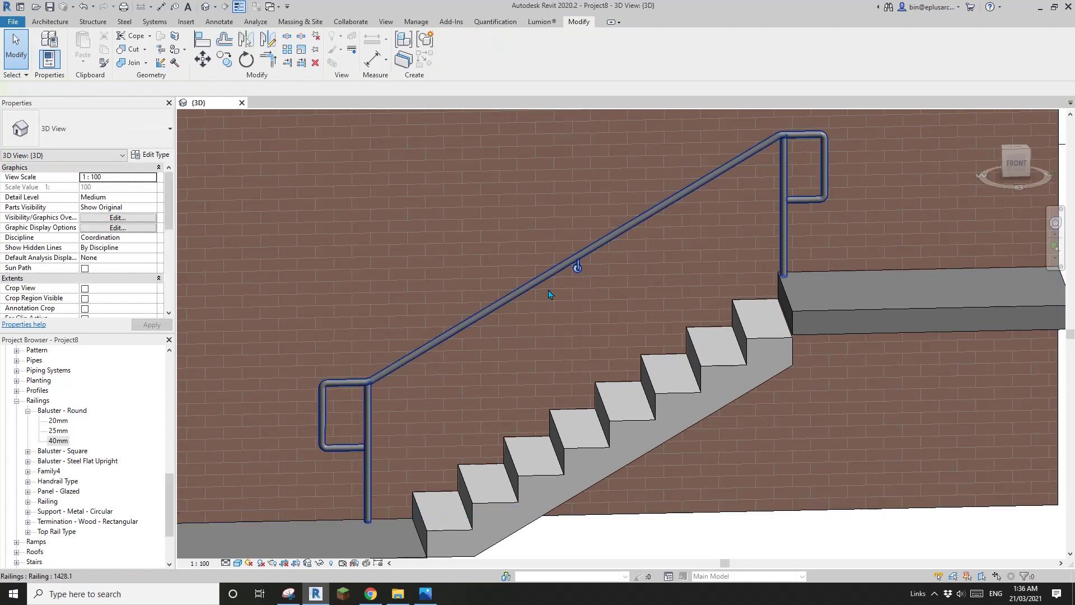
# - Inspect the railing in 3D, compare it with Figure 26(C) in the AS 1428.1 PDF in Chrome, and return to Revit
pyautogui.scroll(-1, 501, 380)
pyautogui.keyDown('shift'); pyautogui.moveTo(501, 380); pyautogui.dragTo(408, 439, button='middle'); pyautogui.keyUp('shift')
pyautogui.scroll(3, 489, 425)
pyautogui.click(373, 379)
pyautogui.scroll(-3, 313, 386)
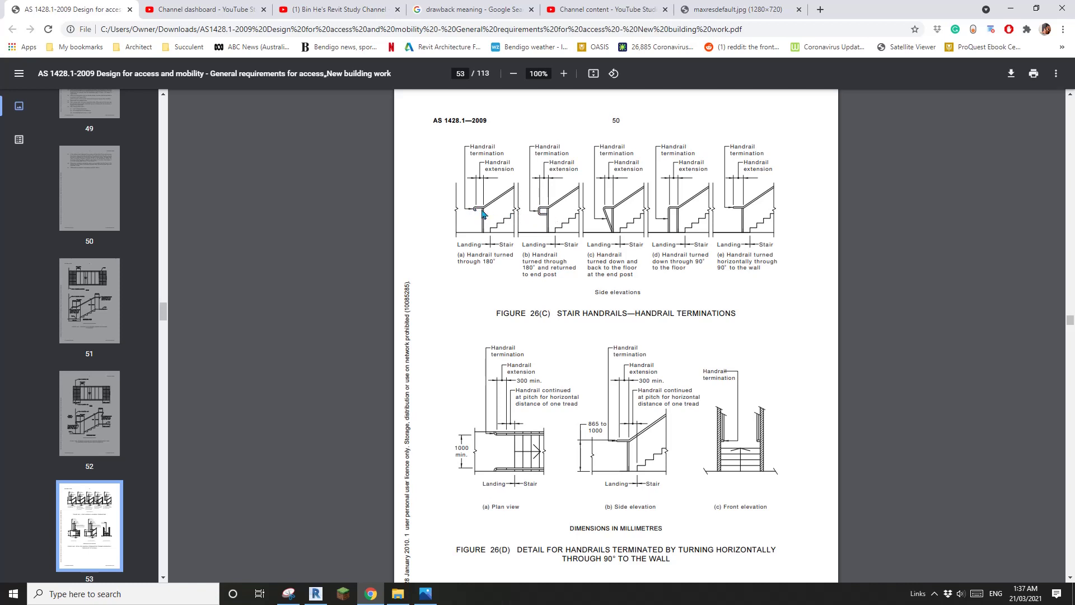
pyautogui.click(315, 593)
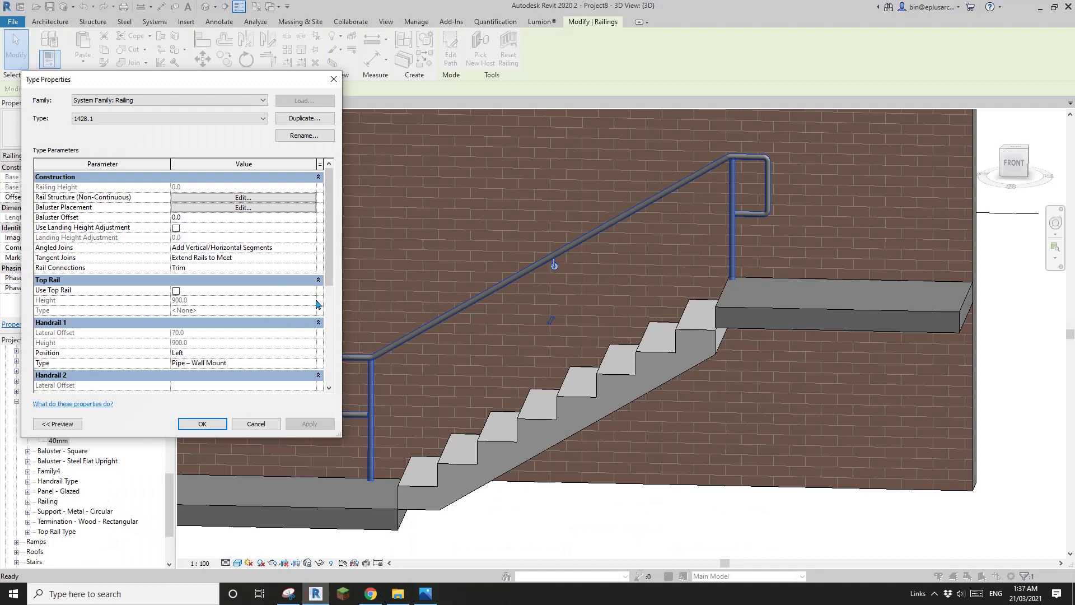
pyautogui.press('Escape')
# - Set the Pipe – Wall Mount handrail type's beginning/bottom and end/top Extension Styles to None
pyautogui.click(405, 338)
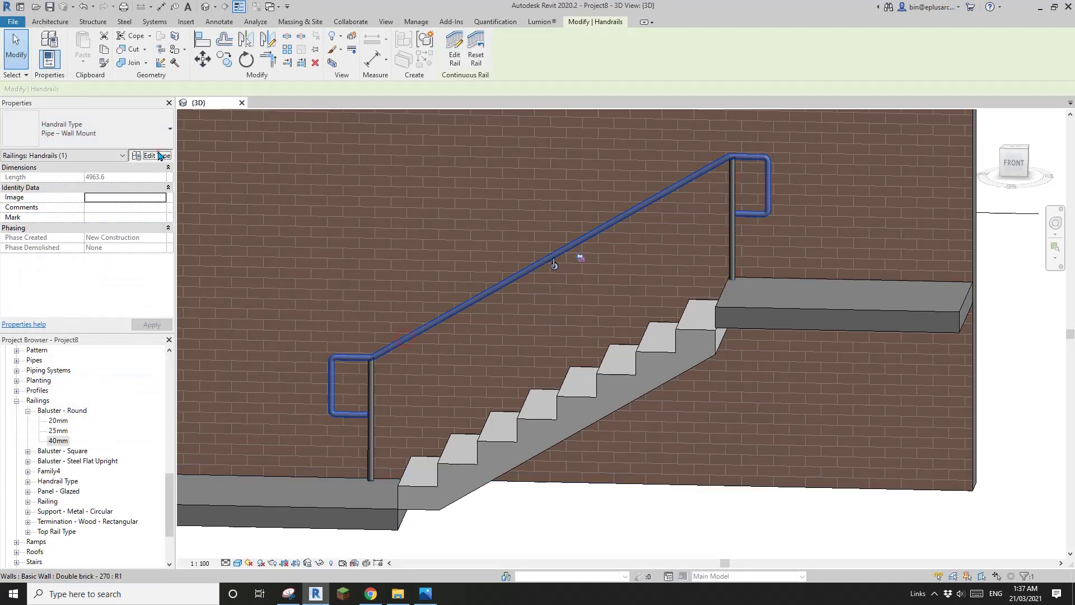
pyautogui.click(158, 155)
pyautogui.click(263, 292)
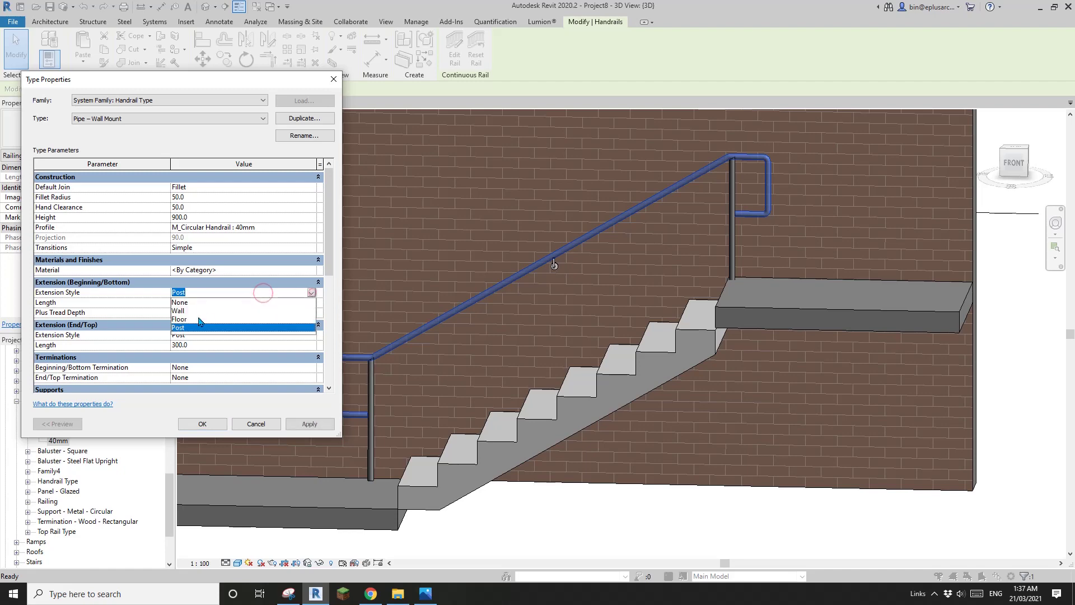
pyautogui.click(180, 301)
pyautogui.click(290, 340)
pyautogui.click(289, 335)
pyautogui.click(189, 348)
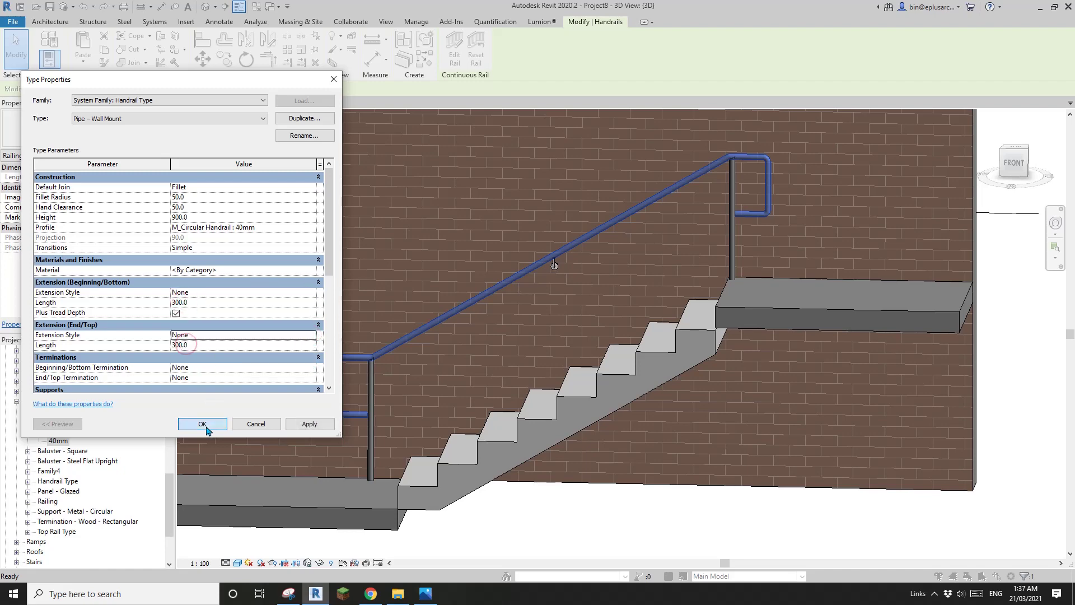
pyautogui.click(204, 424)
pyautogui.scroll(-1, 404, 320)
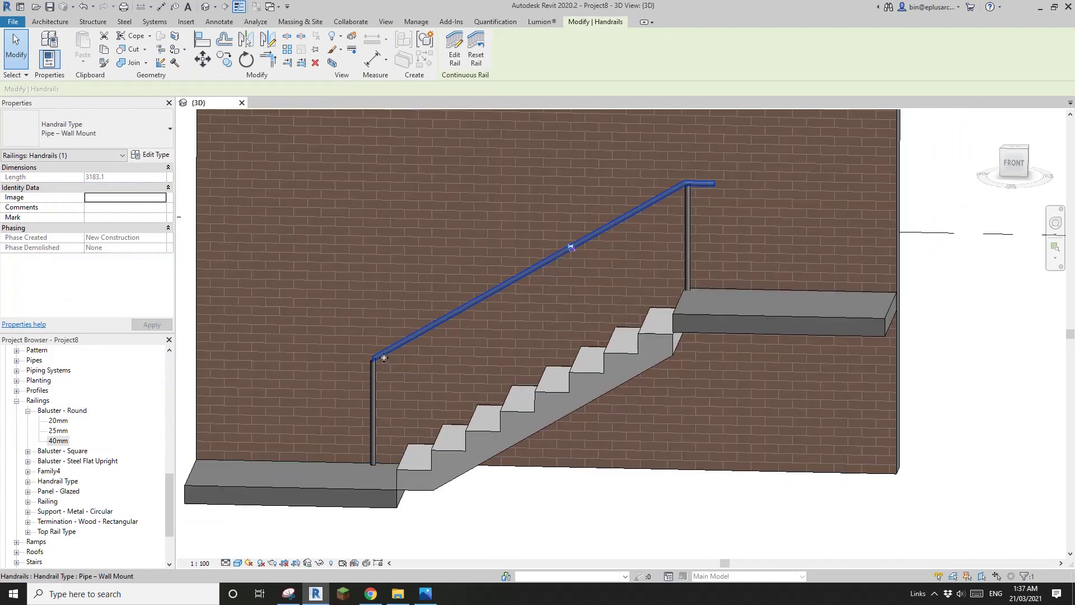
pyautogui.scroll(2, 389, 374)
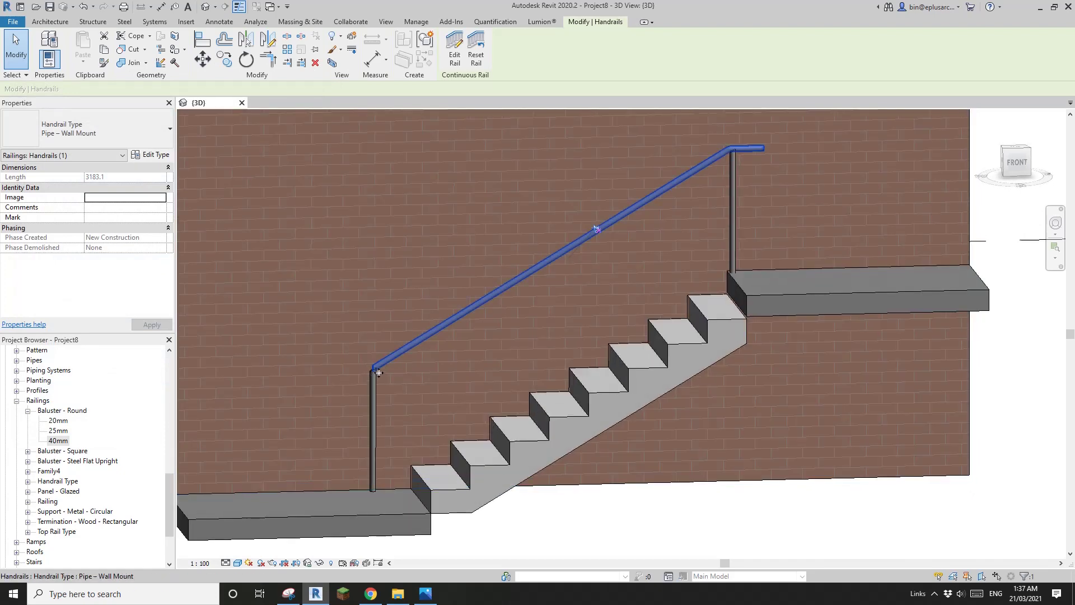
pyautogui.scroll(-1, 378, 373)
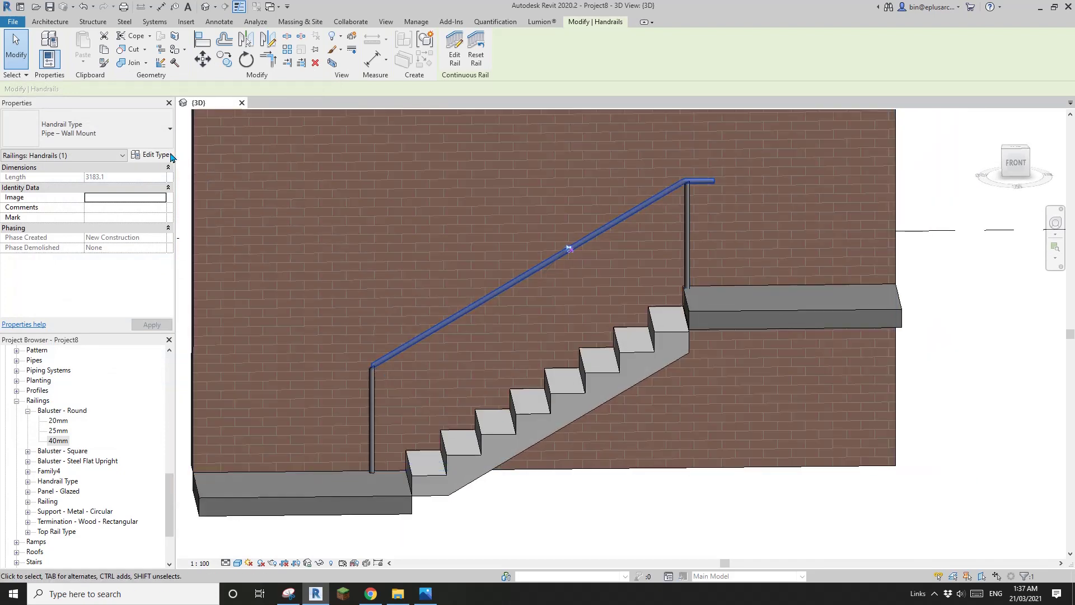
# - Edit the handrail path at the lower end, adding a 300 mm horizontal extension and a line sloping back to the lower post's foot
pyautogui.click(453, 62)
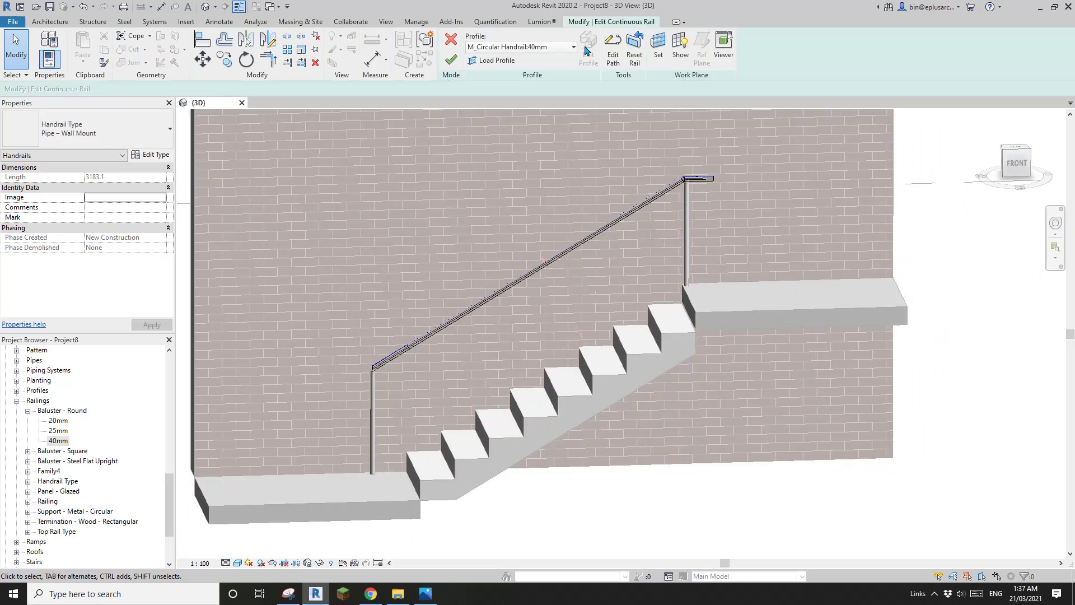
pyautogui.click(613, 54)
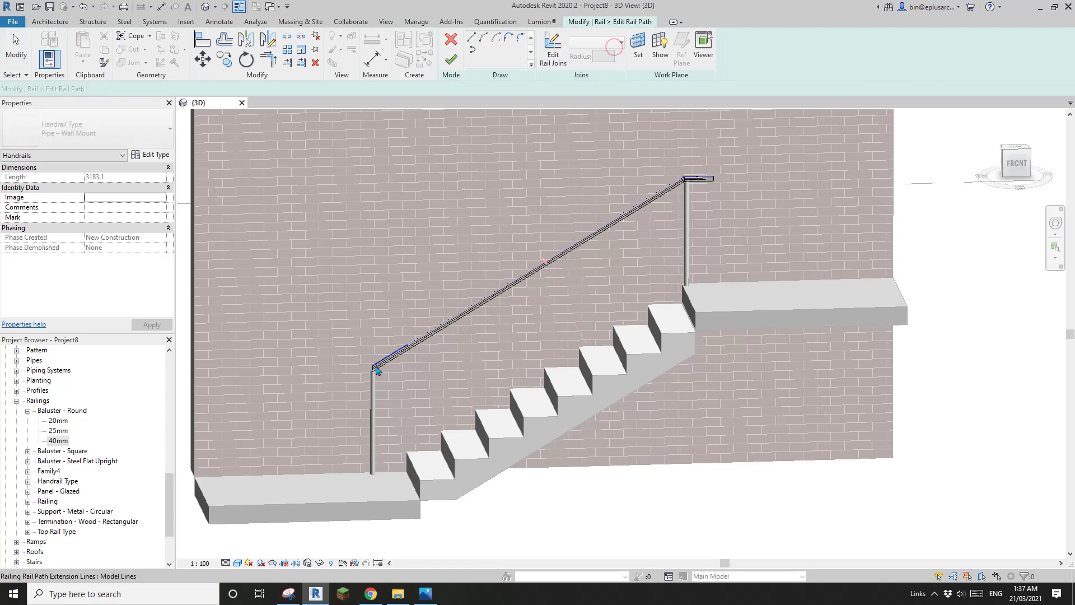
pyautogui.click(471, 37)
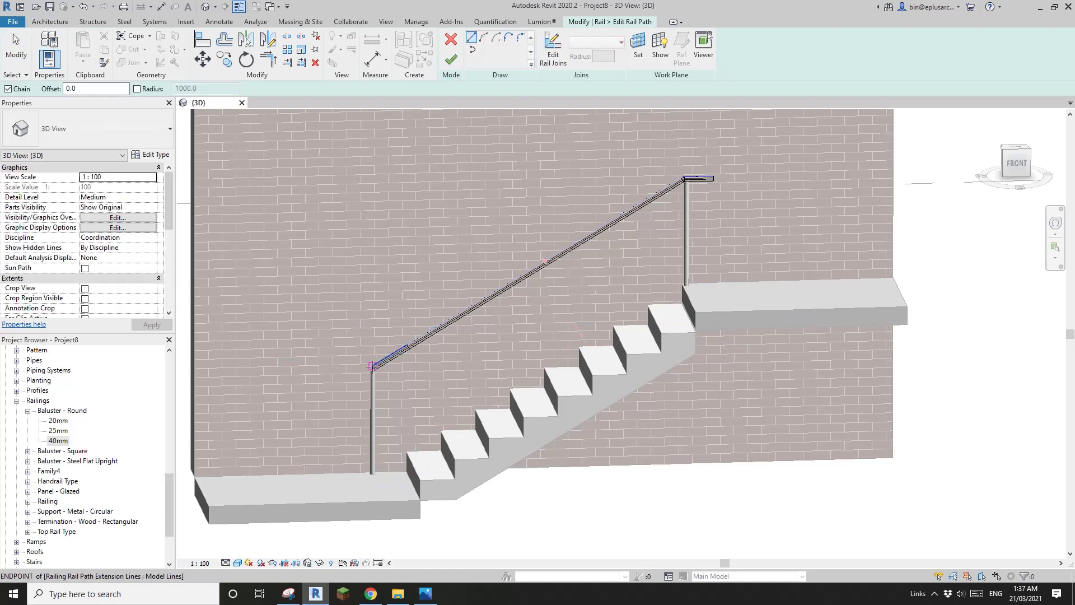
pyautogui.click(372, 365)
pyautogui.write('3')
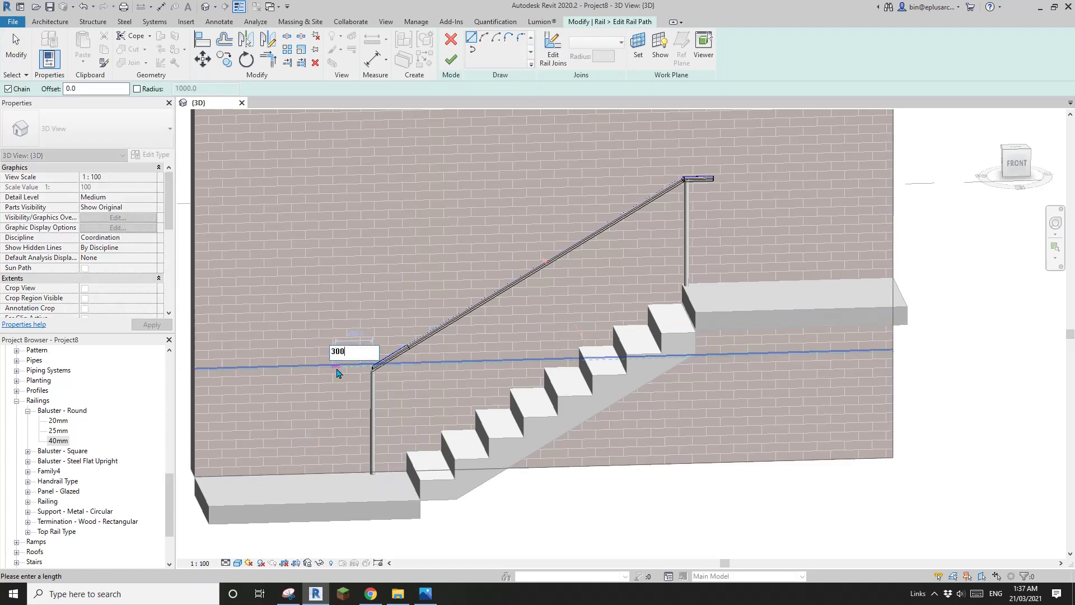
pyautogui.write('00')
pyautogui.press('Return')
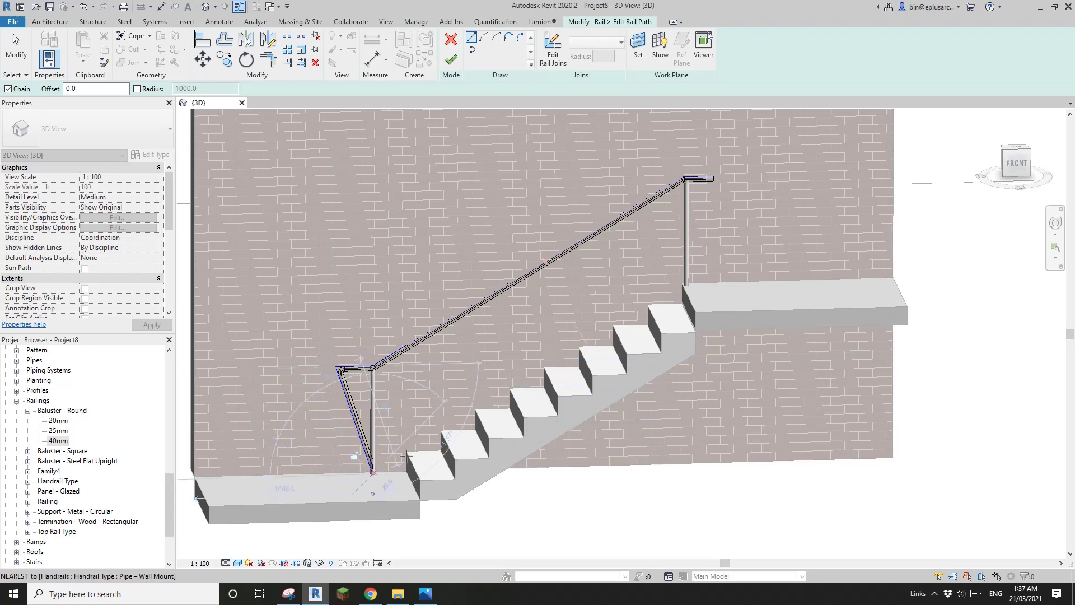
pyautogui.click(372, 472)
# - Draw a path line from the upper extension's end back to the upper post's foot and finish the continuous rail edit
pyautogui.moveTo(372, 472); pyautogui.dragTo(350, 485, button='middle')
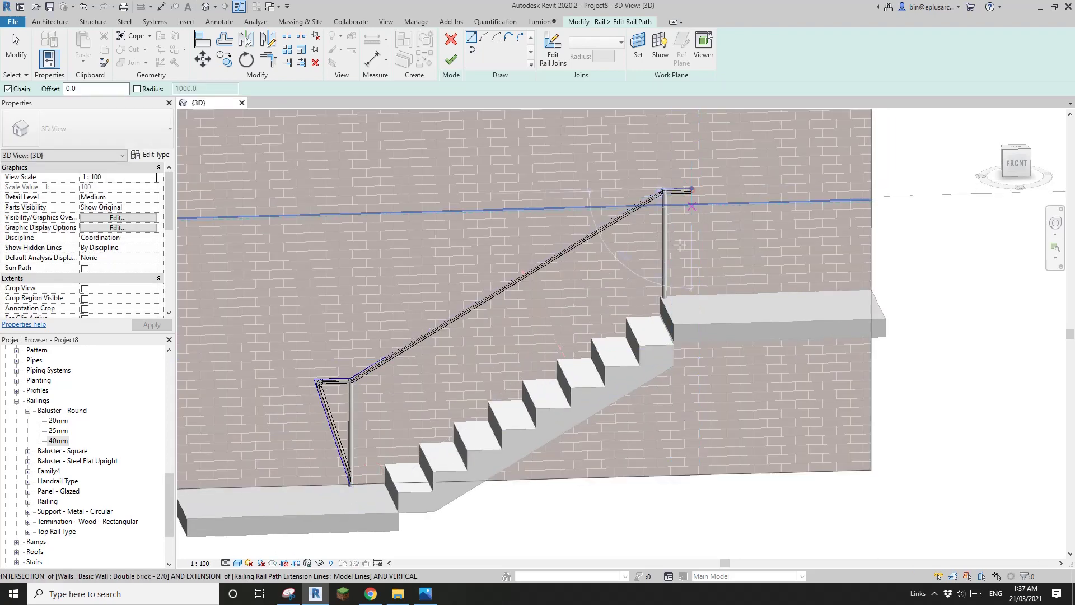
pyautogui.click(666, 295)
pyautogui.press('Escape')
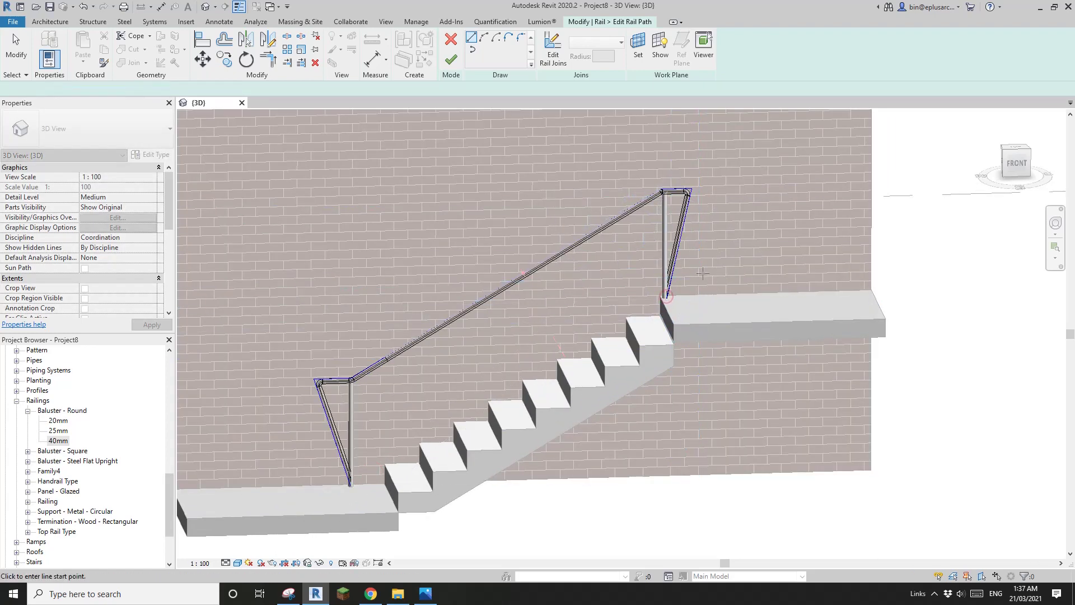
pyautogui.click(451, 58)
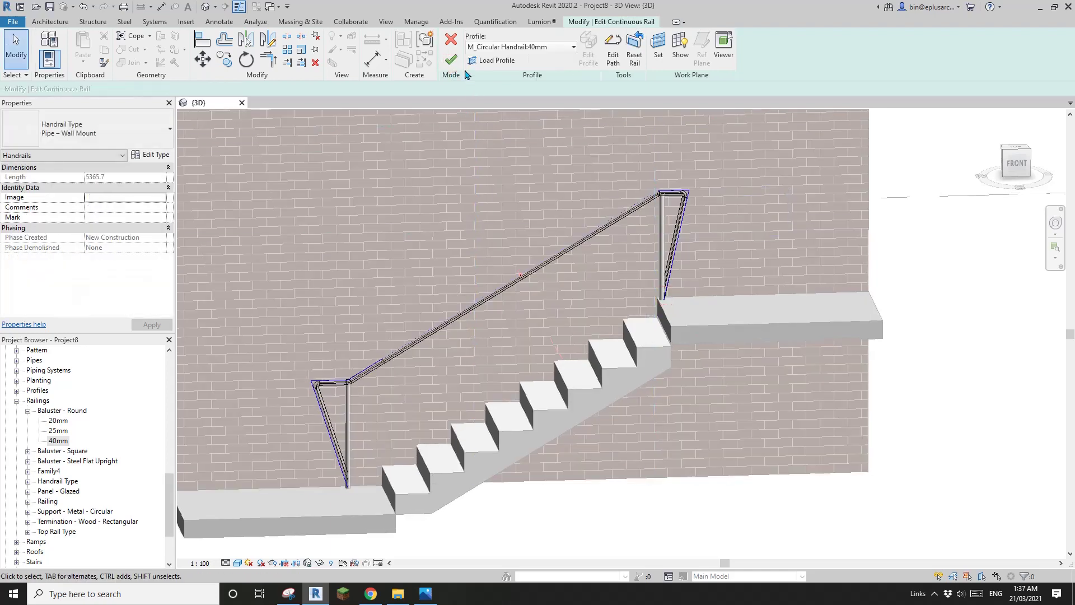
pyautogui.click(451, 59)
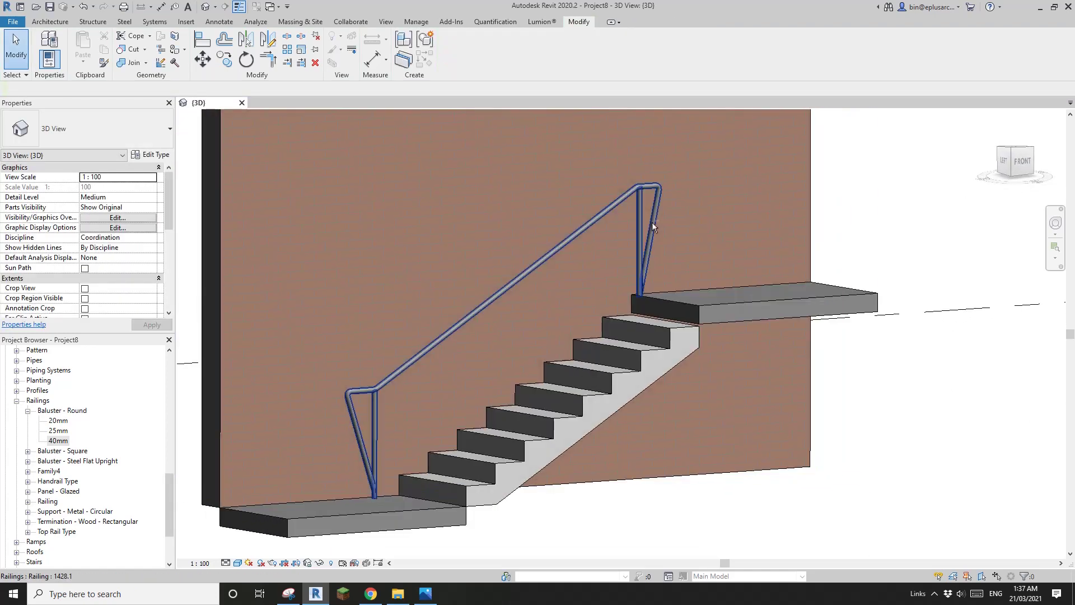
# - Inspect the turned-down handrail ends in 3D, compare them with Figure 26(C) in the AS 1428.1 PDF in Chrome, and return to Revit
pyautogui.keyDown('shift'); pyautogui.moveTo(651, 222); pyautogui.dragTo(517, 299, button='middle'); pyautogui.keyUp('shift')
pyautogui.click(375, 596)
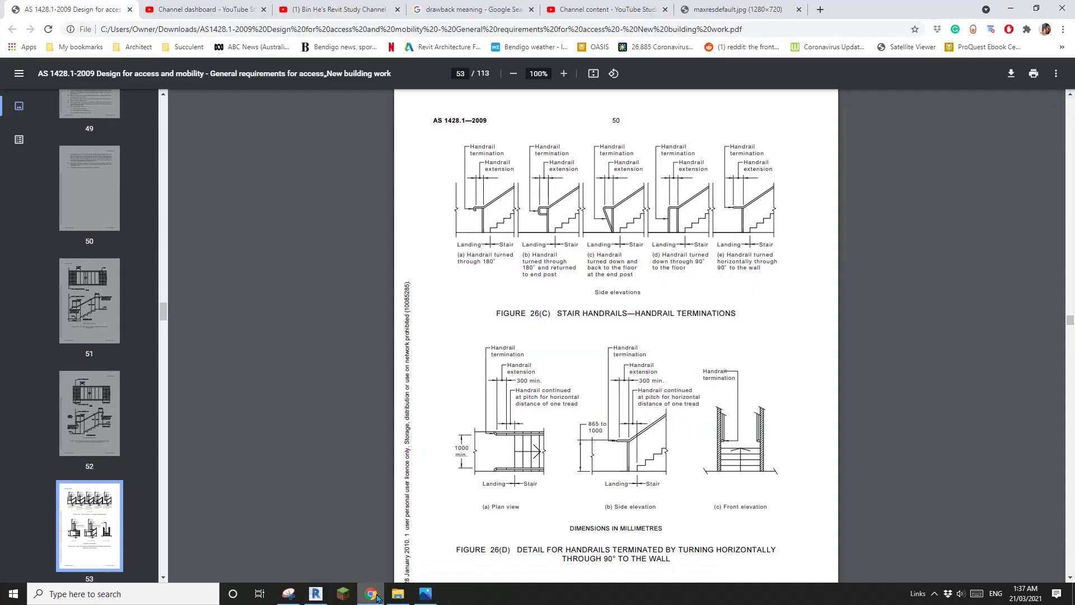
pyautogui.click(316, 594)
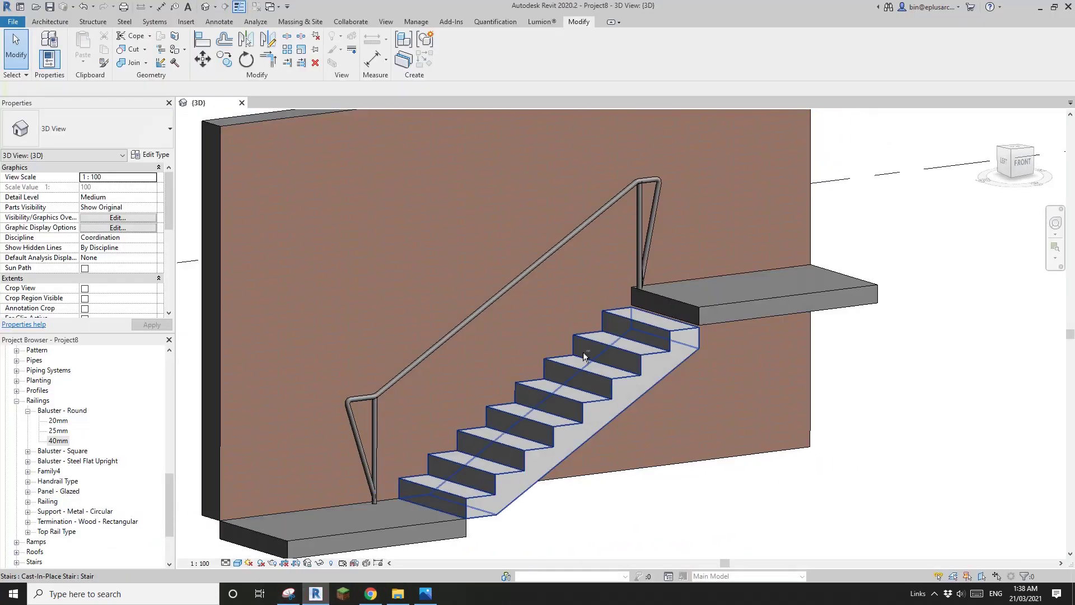
pyautogui.moveTo(583, 355)
pyautogui.keyDown('shift'); pyautogui.mouseDown(button='middle')
pyautogui.moveTo(744, 348)
pyautogui.moveTo(730, 317)
pyautogui.moveTo(738, 314)
pyautogui.moveTo(527, 397)
pyautogui.moveTo(546, 386)
pyautogui.moveTo(547, 401)
pyautogui.moveTo(556, 390)
pyautogui.mouseUp(button='middle'); pyautogui.keyUp('shift')
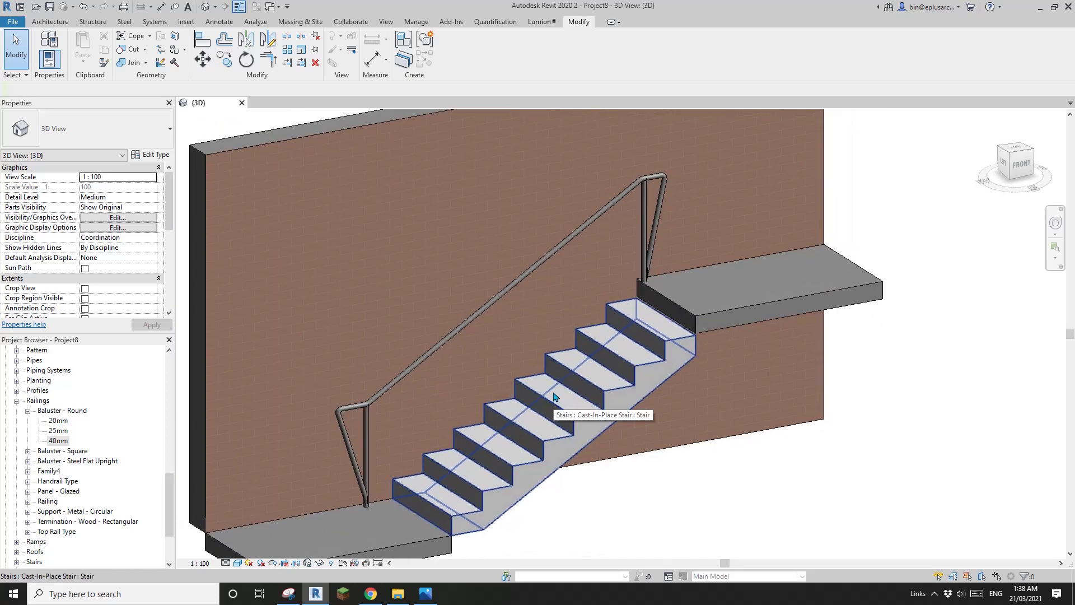